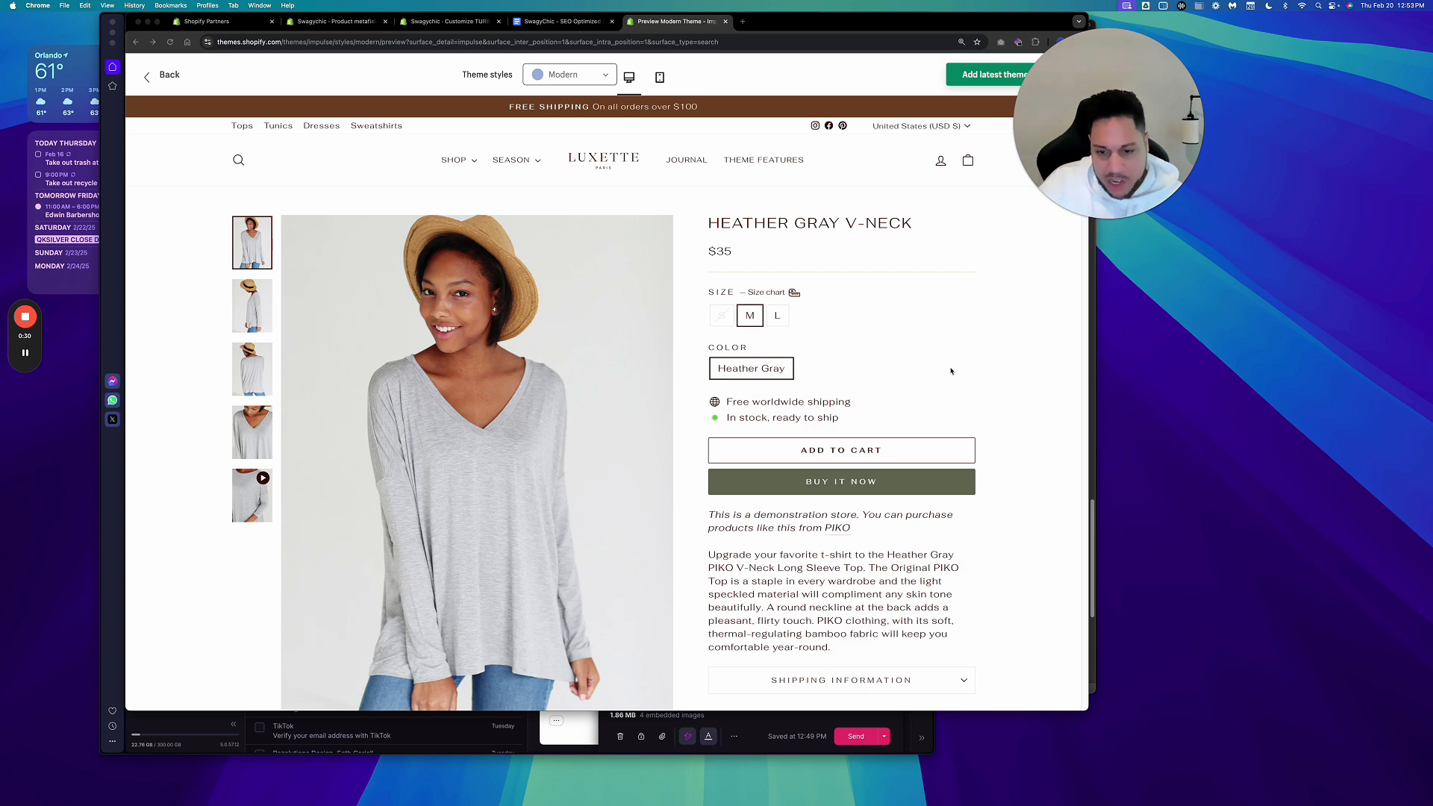
Examine the expandable Shipping Information tab on the product page in the theme preview.
scroll(991, 455, down, 3)
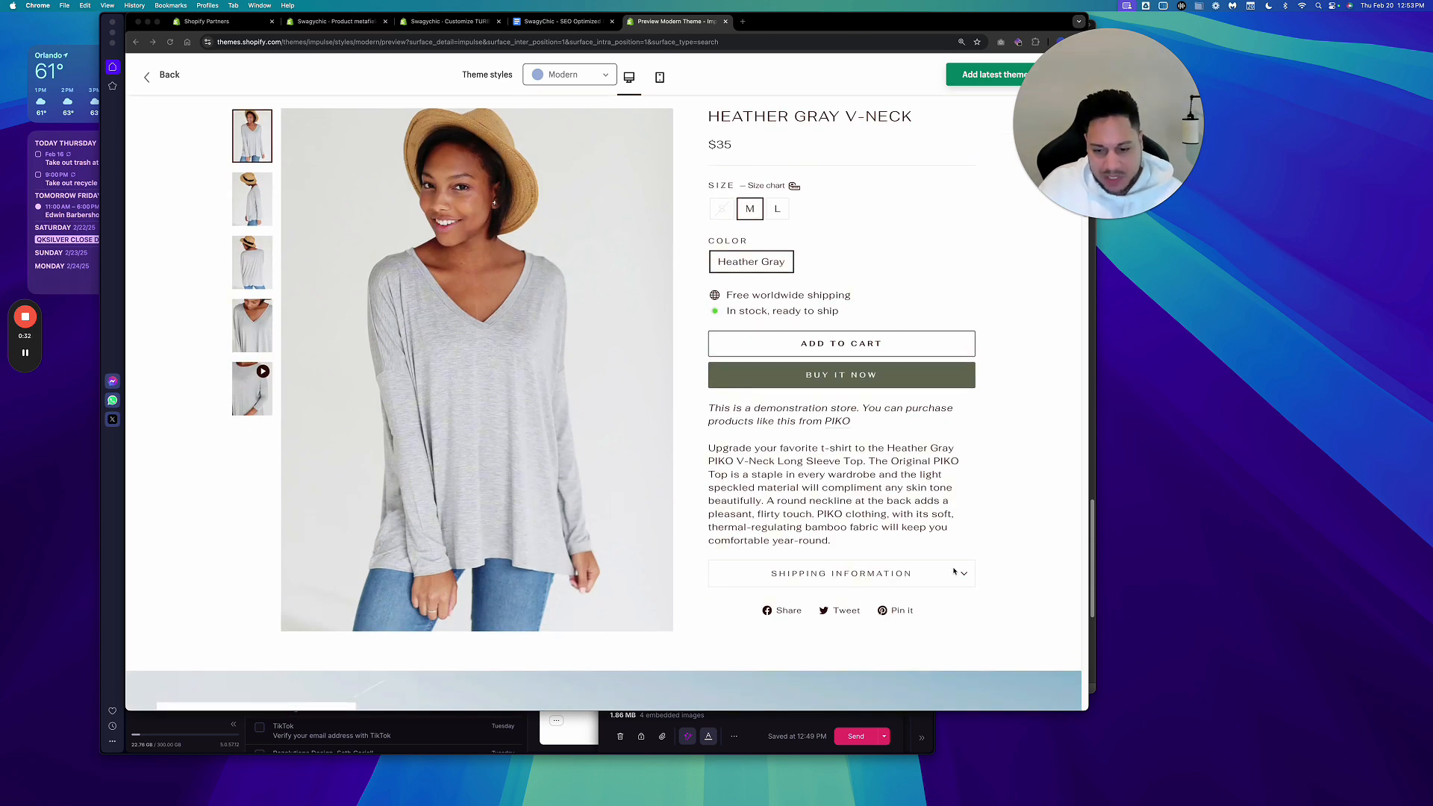
click(906, 574)
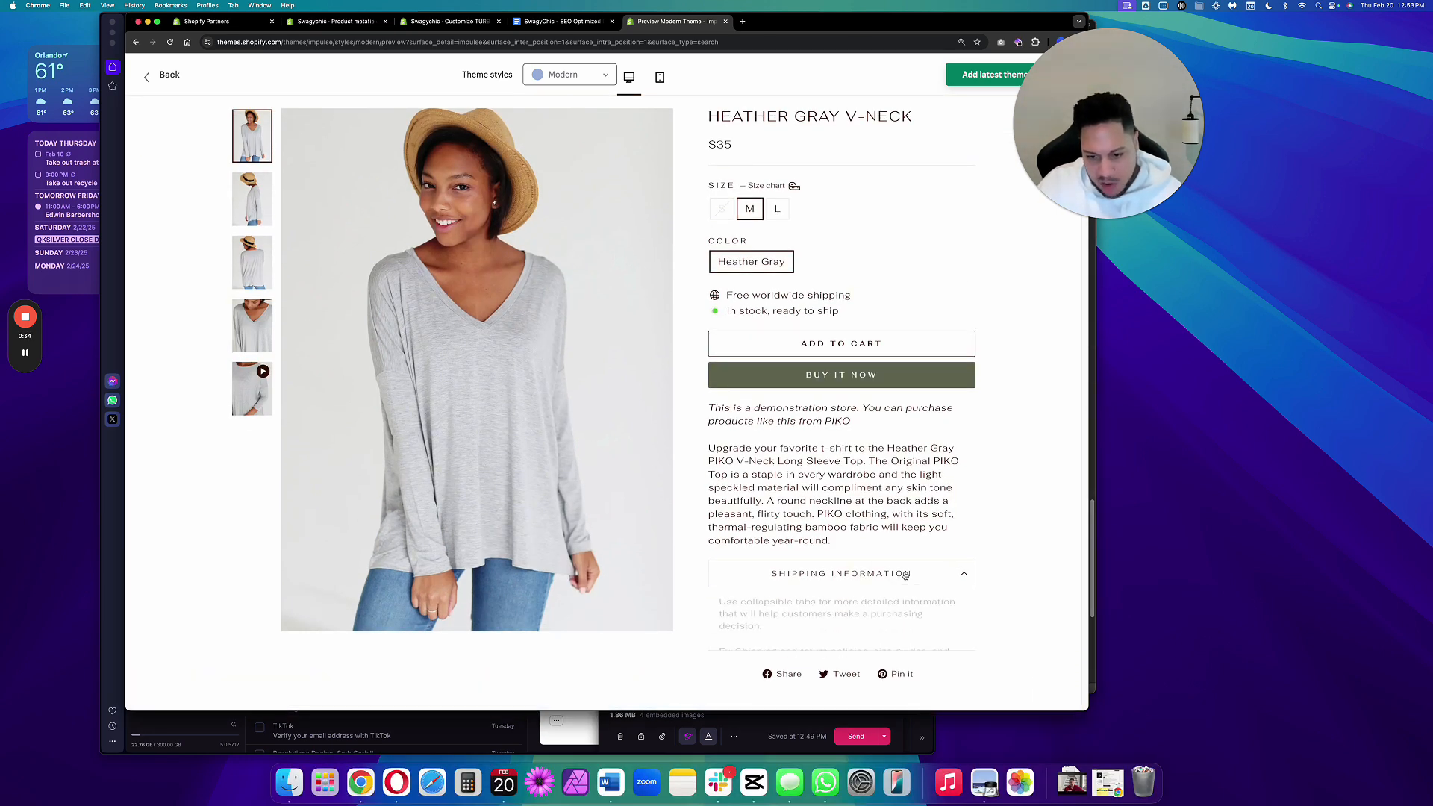
scroll(981, 528, down, 3)
scroll(982, 527, up, 2)
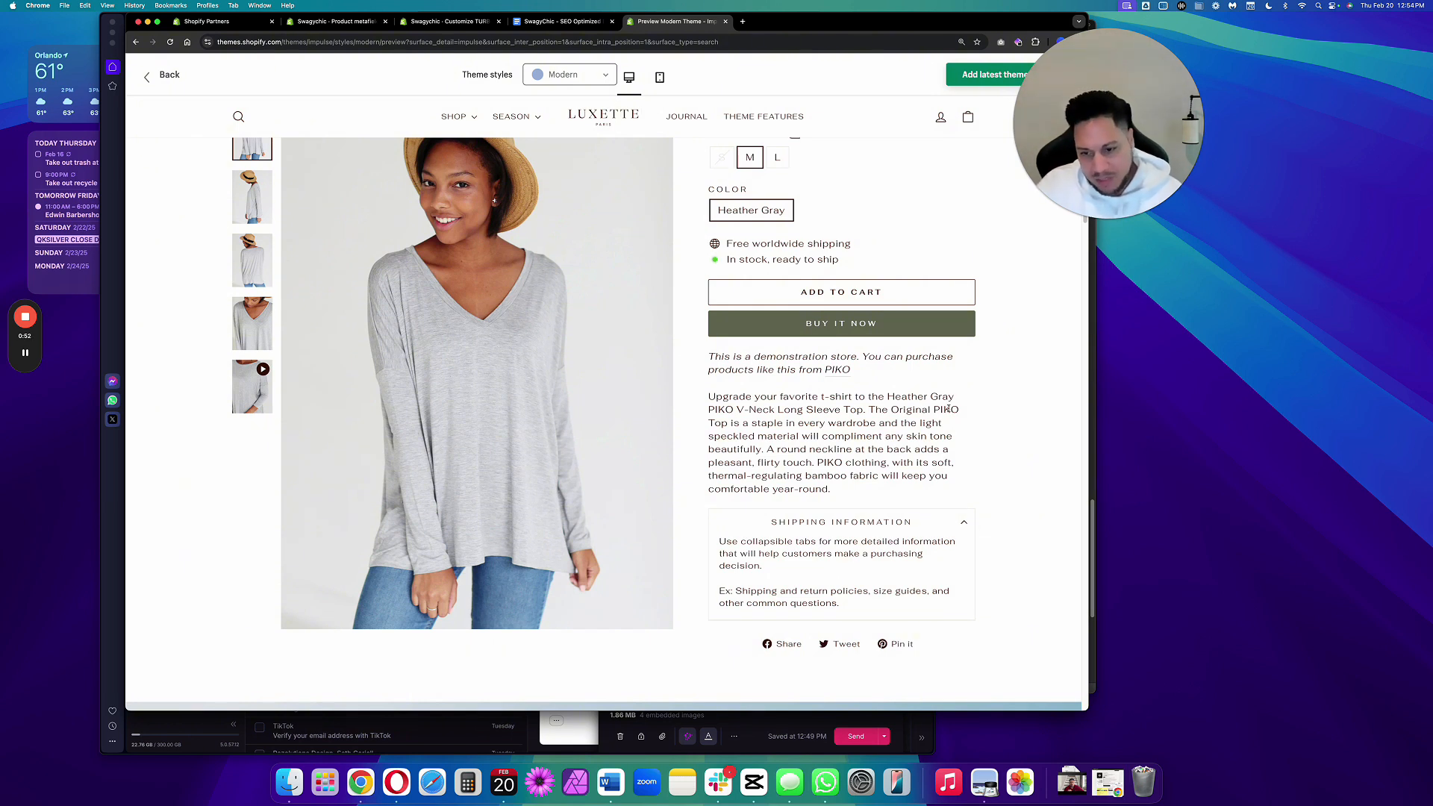
click(877, 527)
click(877, 527)
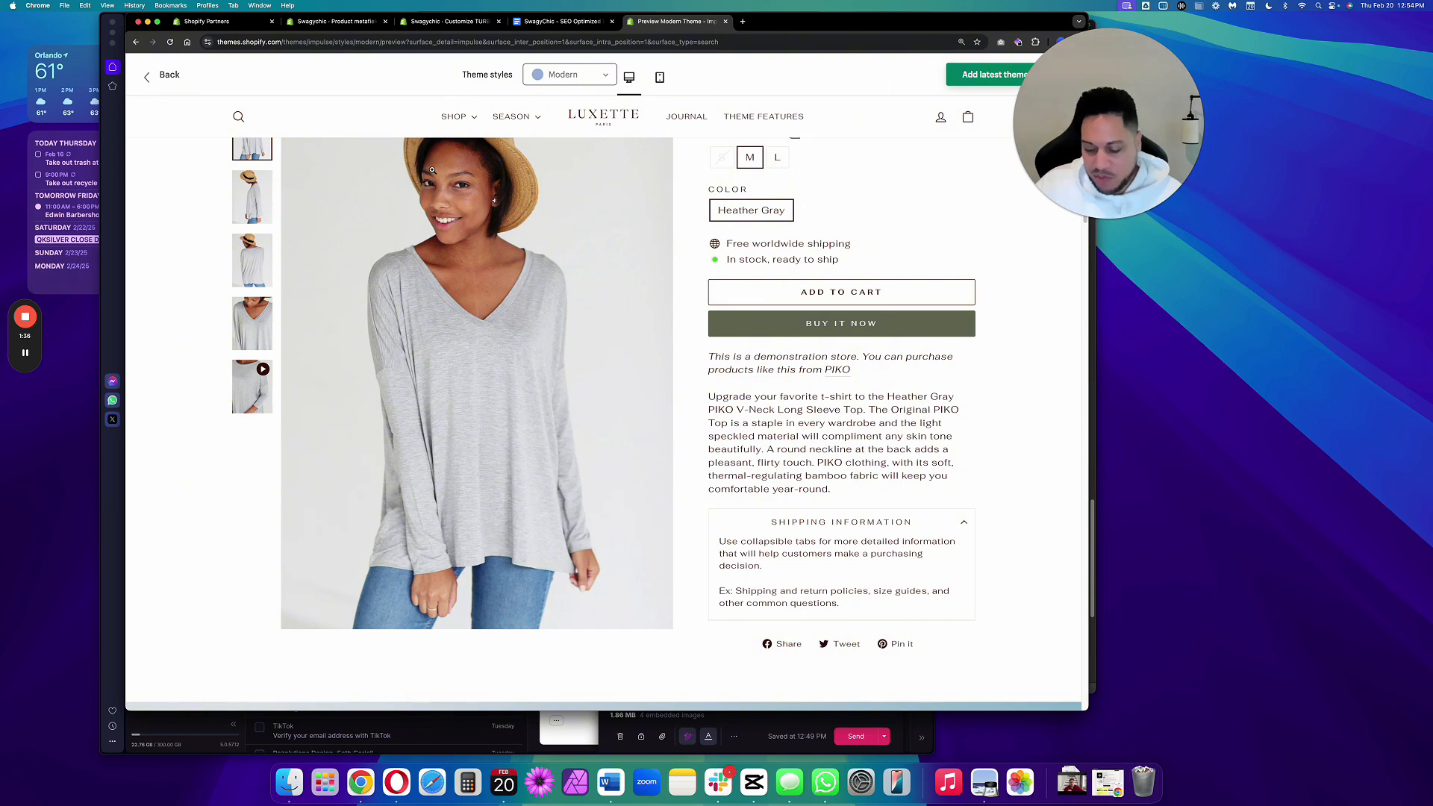
Switch to the SEO Optimized Descriptions document and close its find bar.
mouse_move(457, 116)
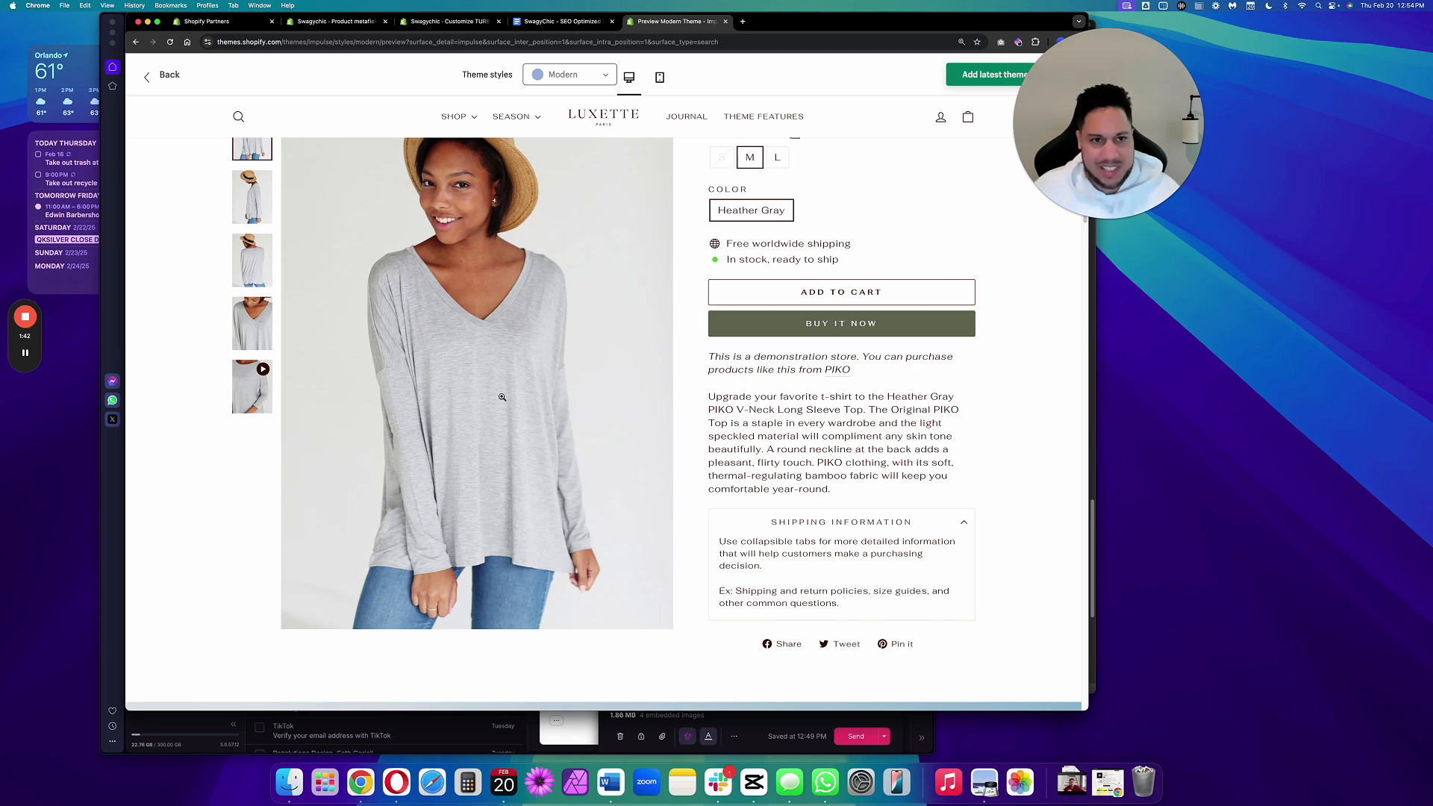
click(565, 22)
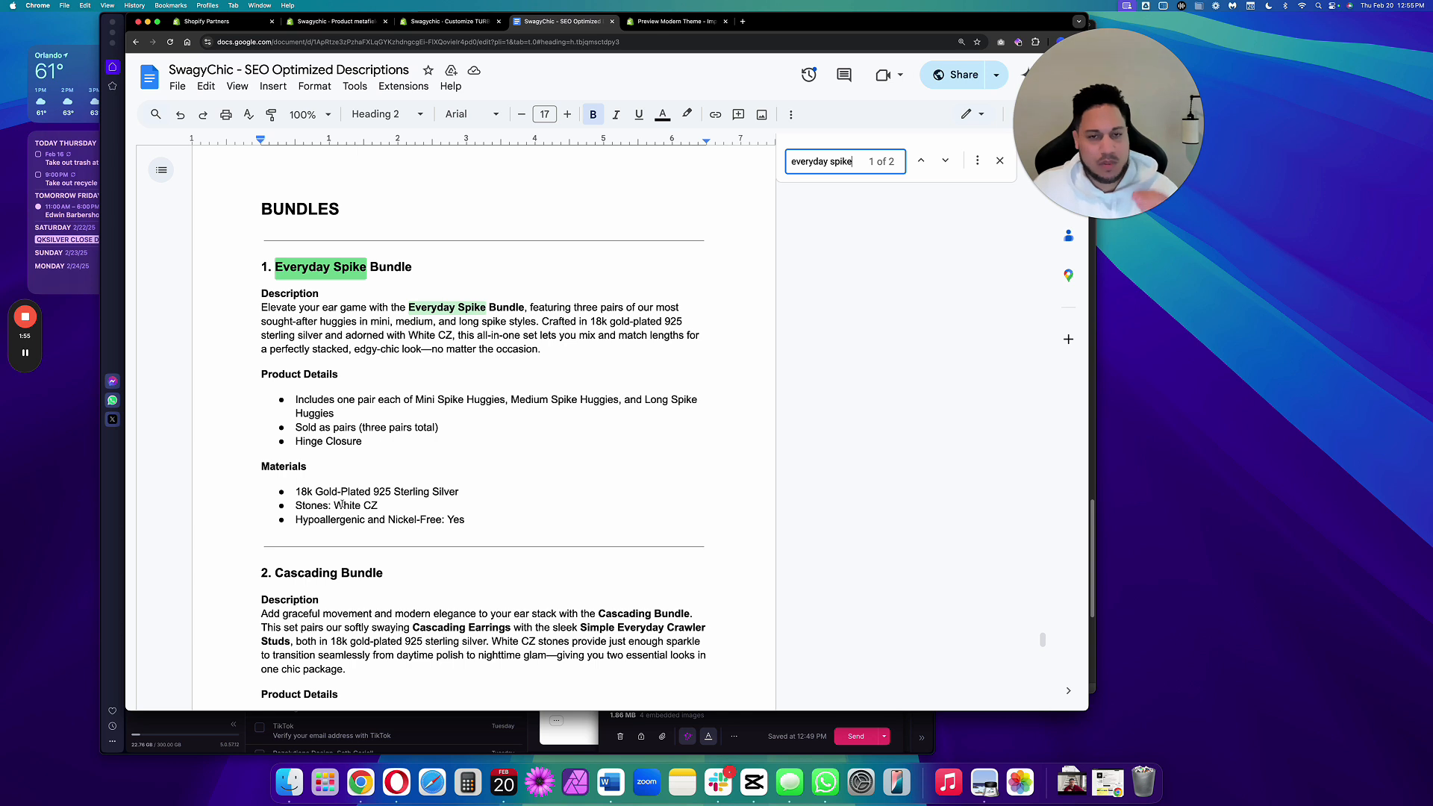
click(1000, 161)
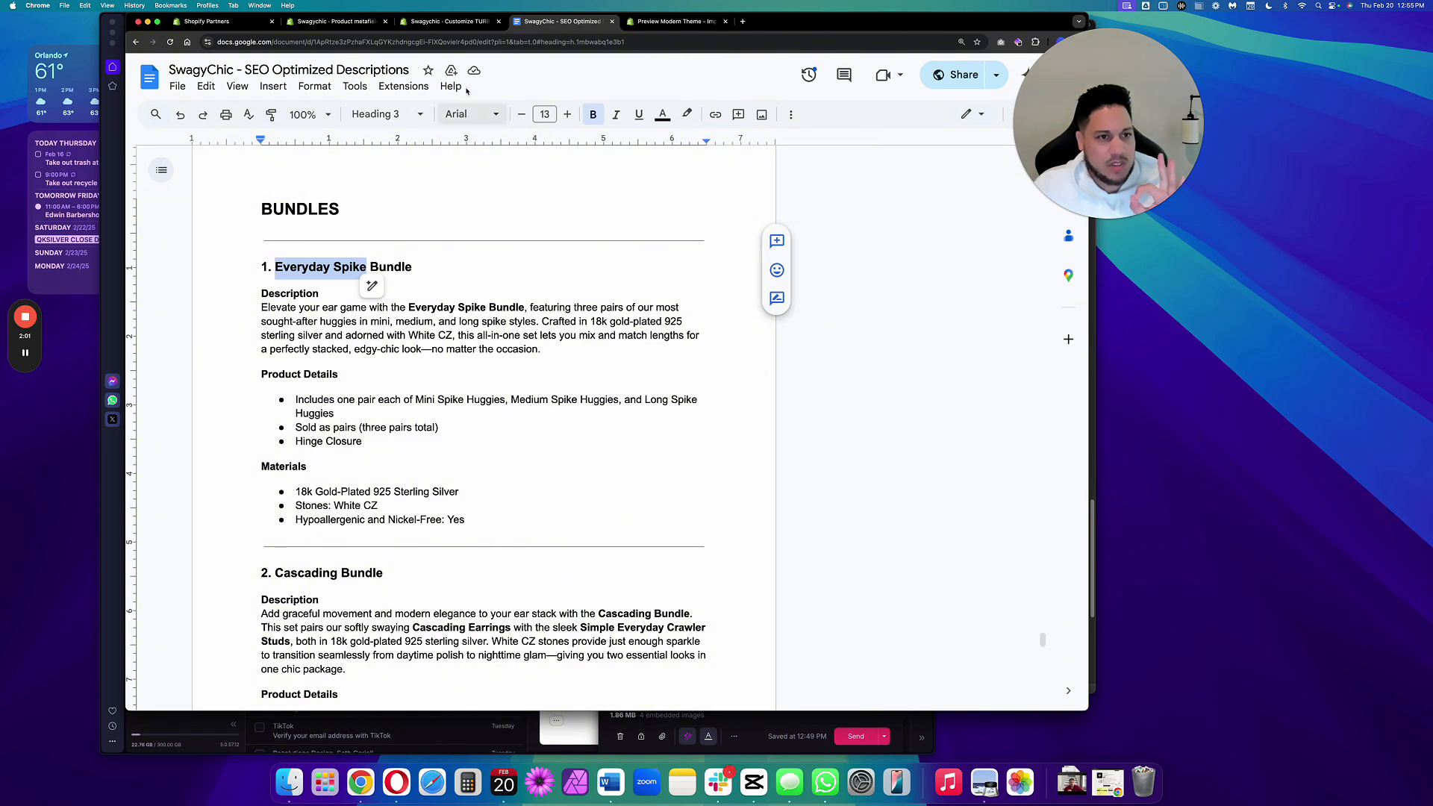
Review the Everyday Spike Bundle product page in the store admin, including its metafields sections.
click(348, 25)
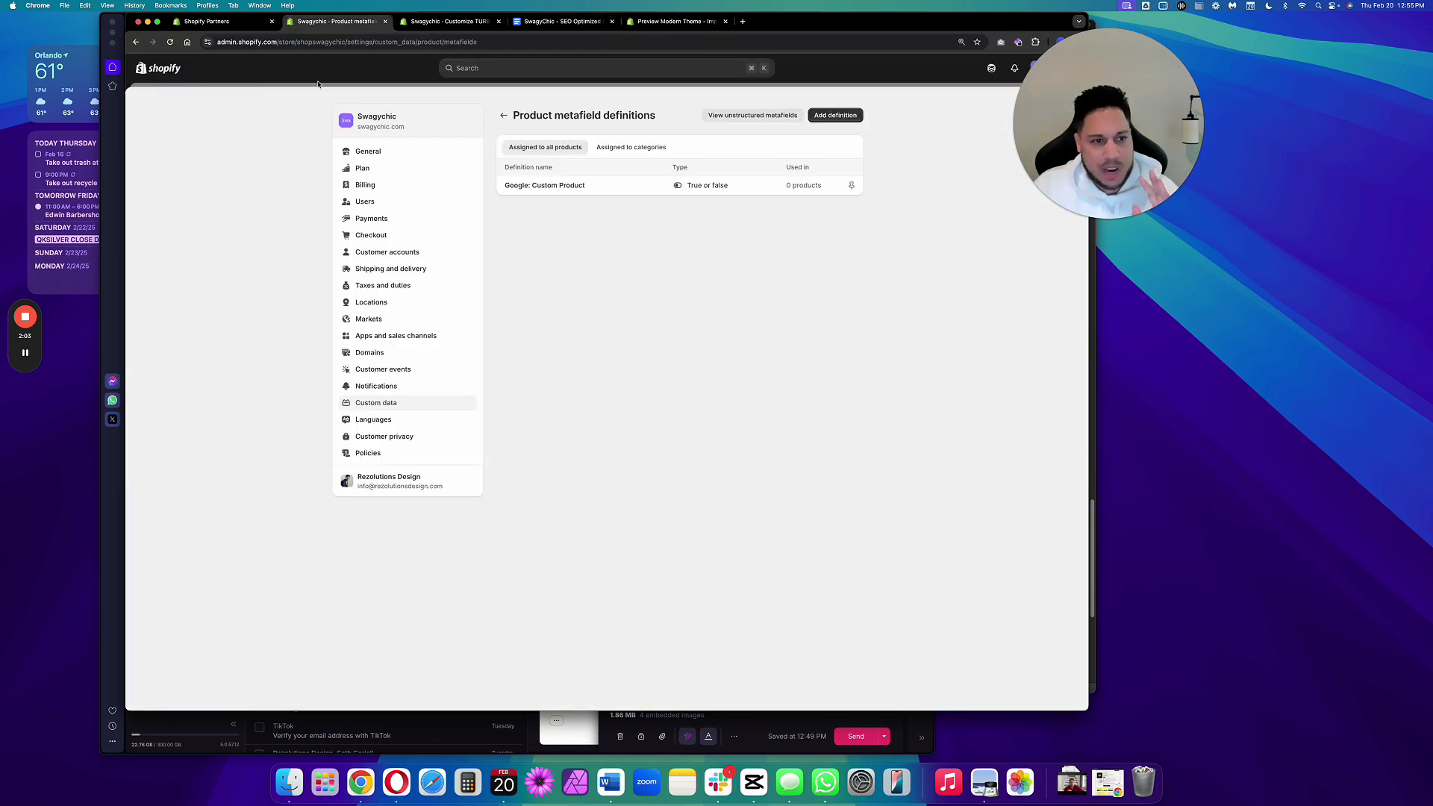
drag(1097, 113, 1201, 144)
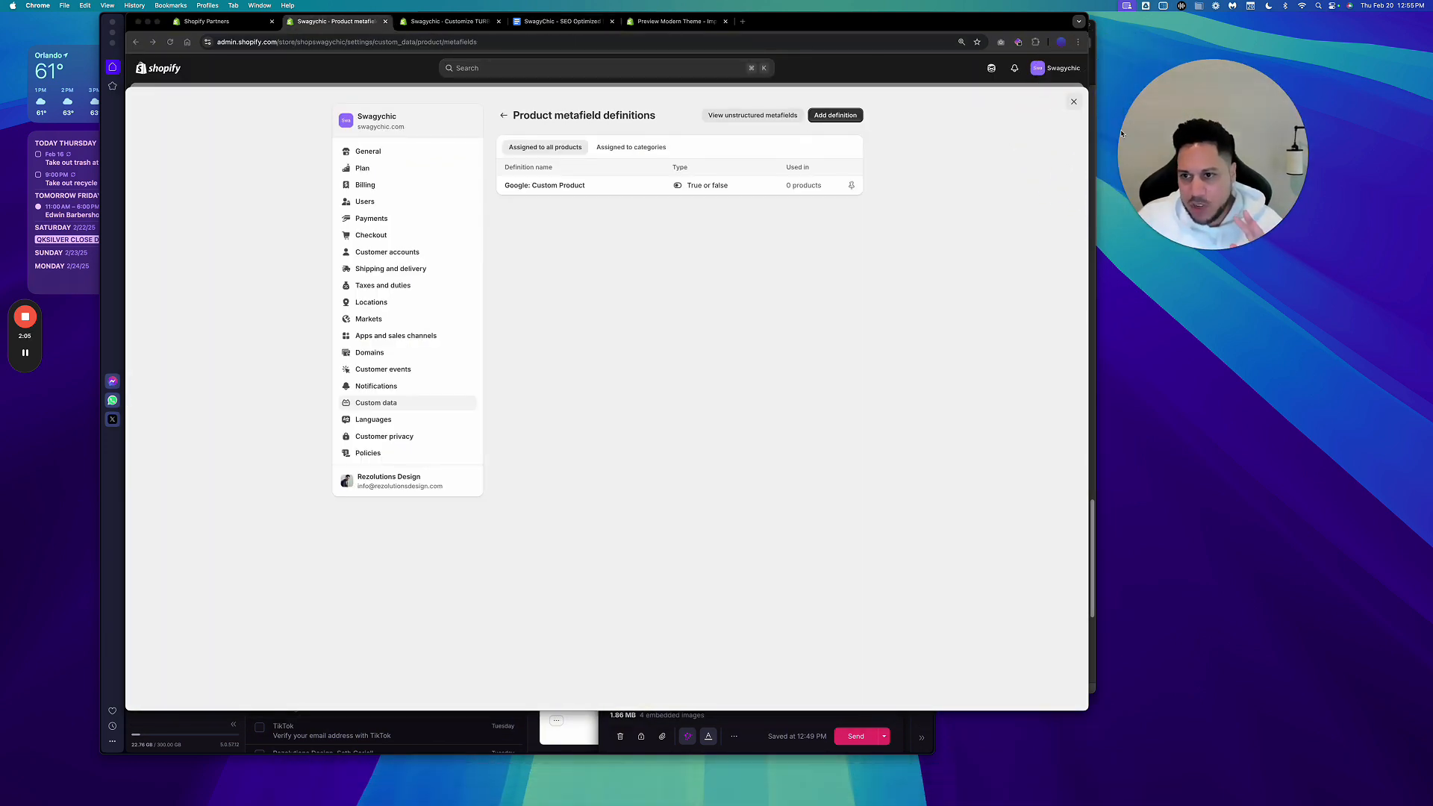
click(1073, 101)
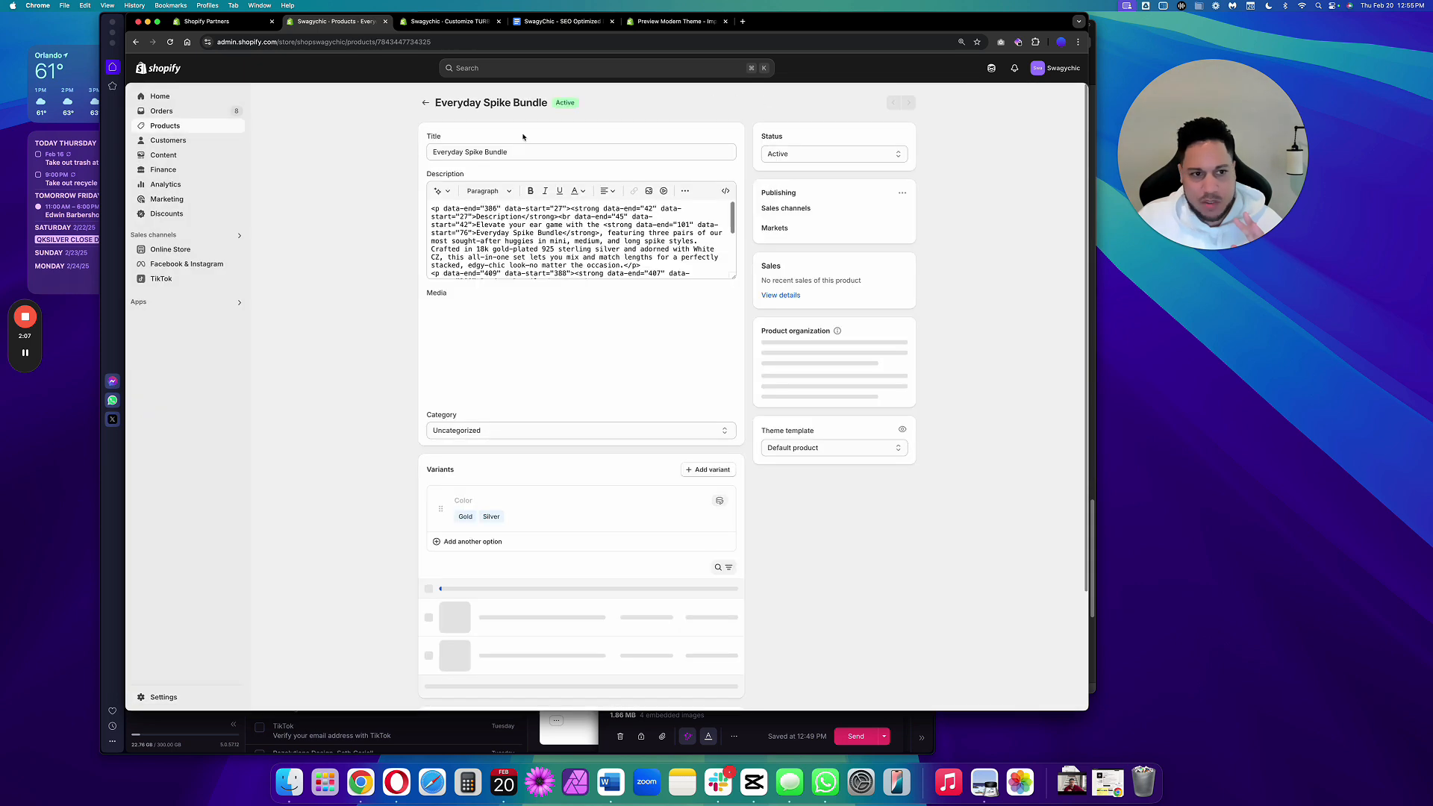
key(super+equal)
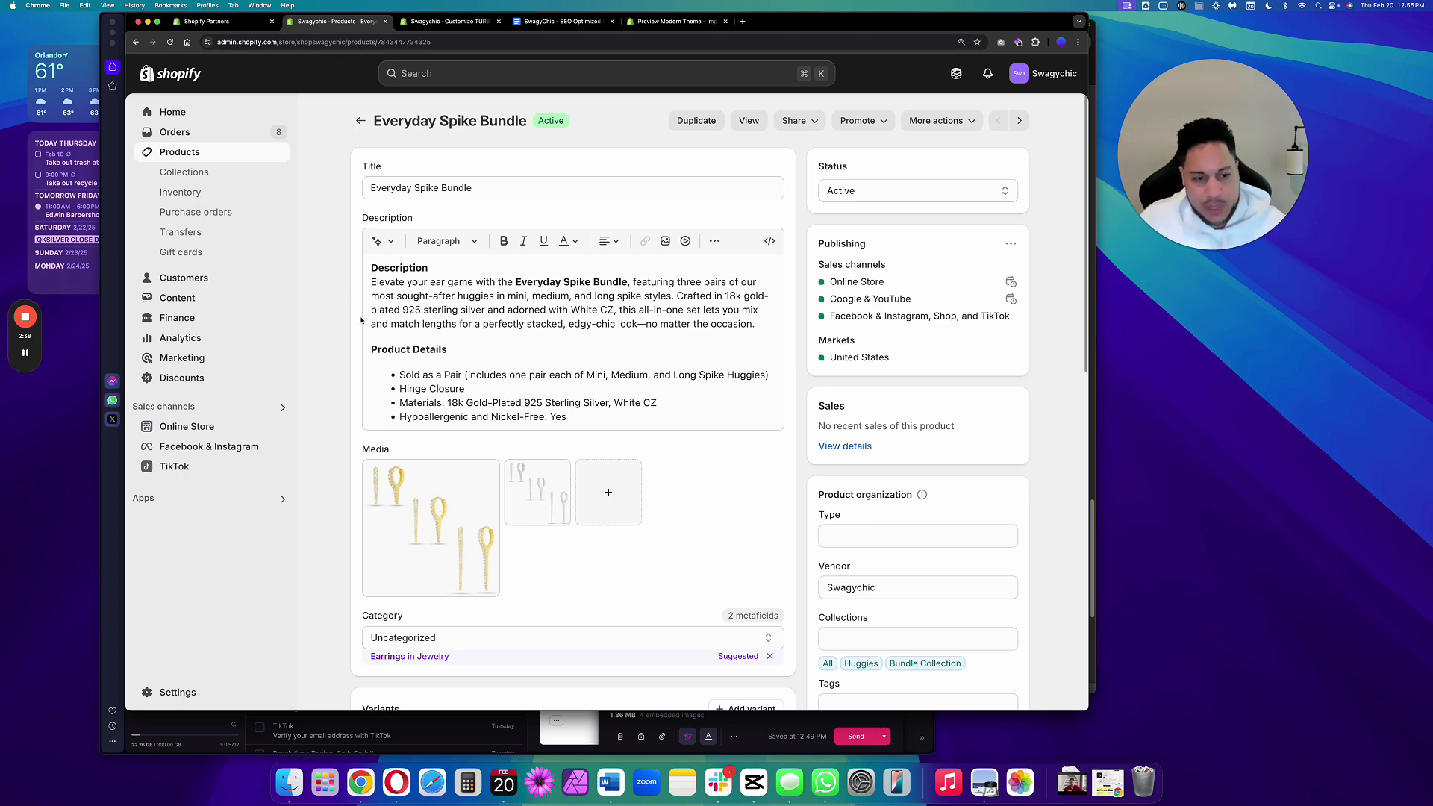
scroll(362, 320, down, 10)
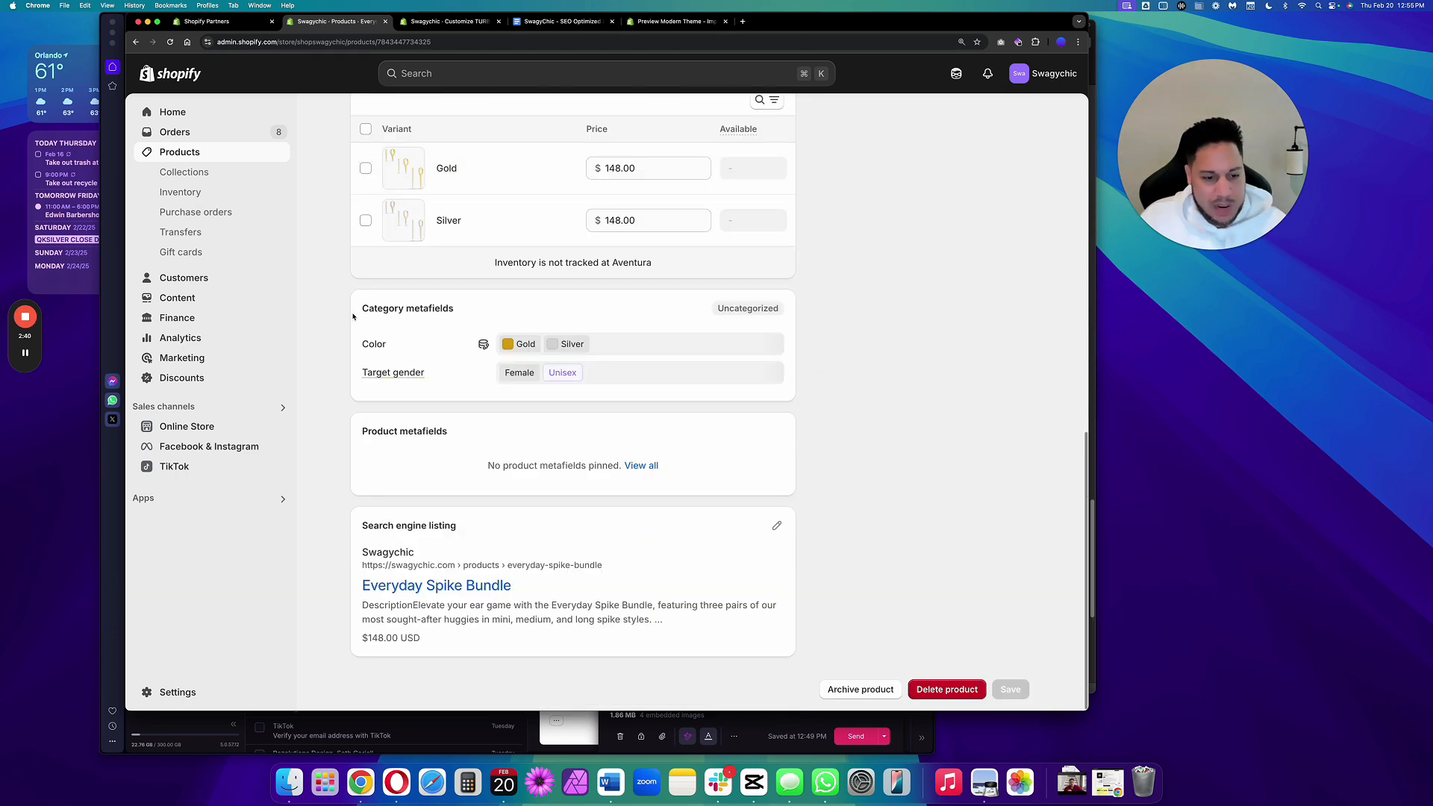
scroll(353, 317, up, 2)
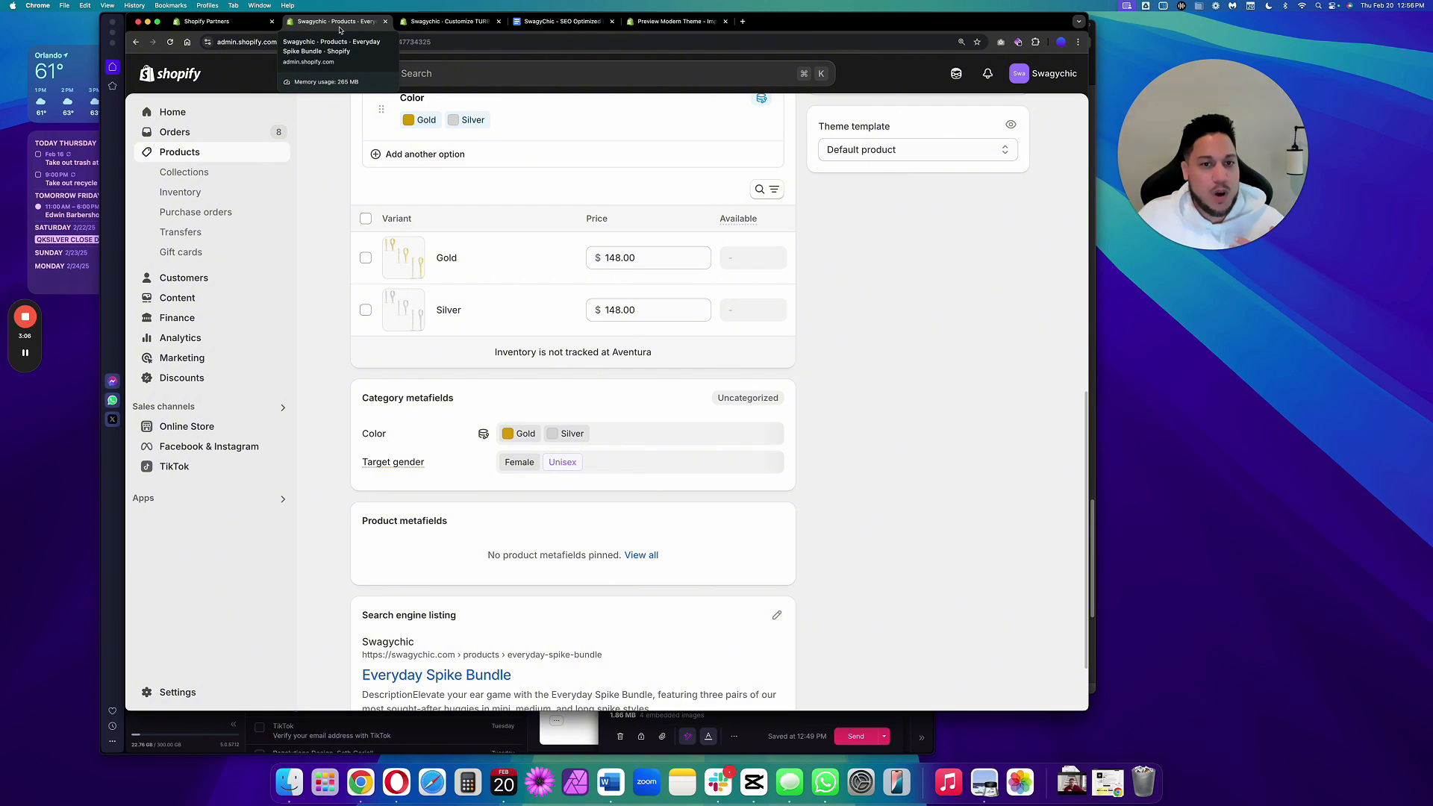
Close the theme preview tab and open the store Settings in a new tab.
click(725, 21)
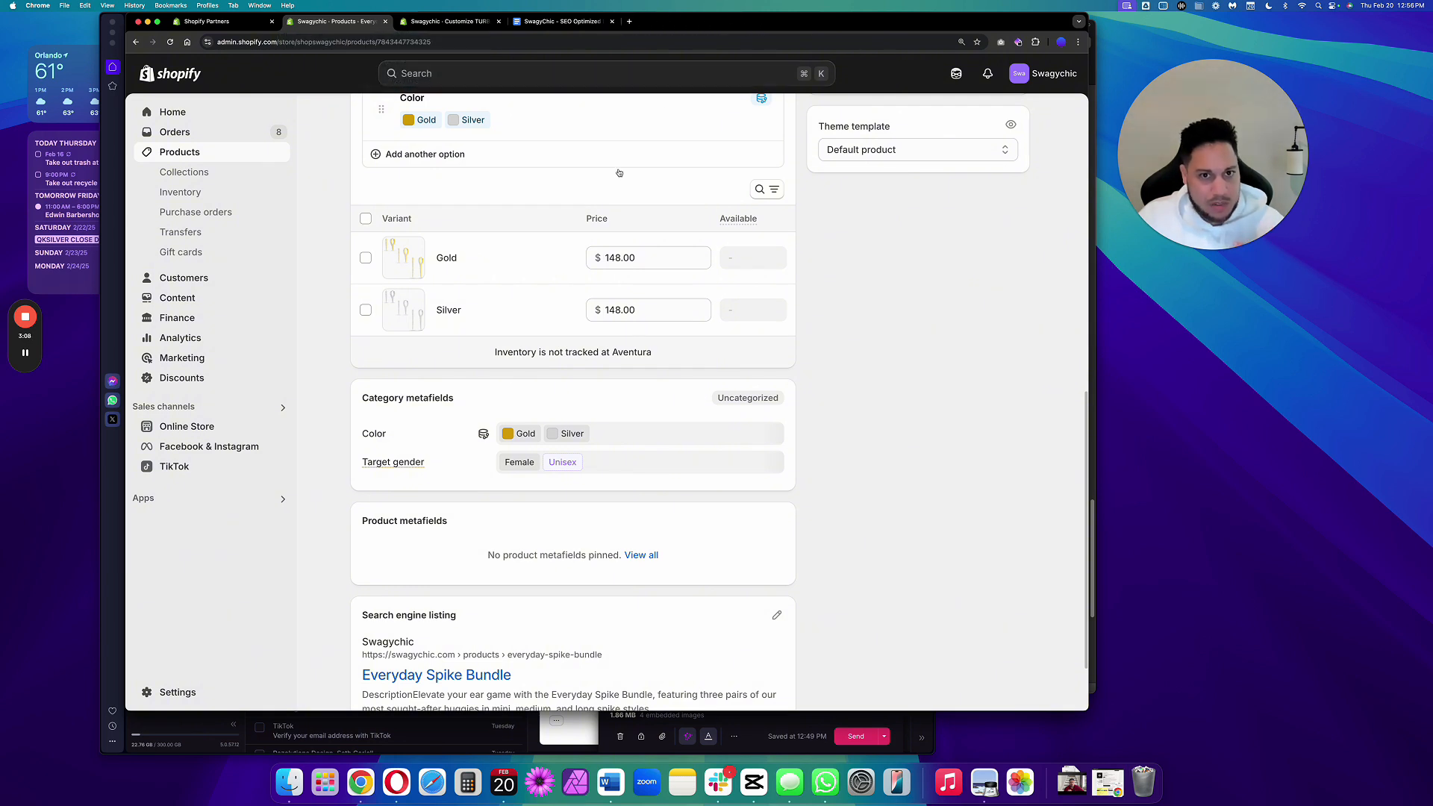
right_click(168, 695)
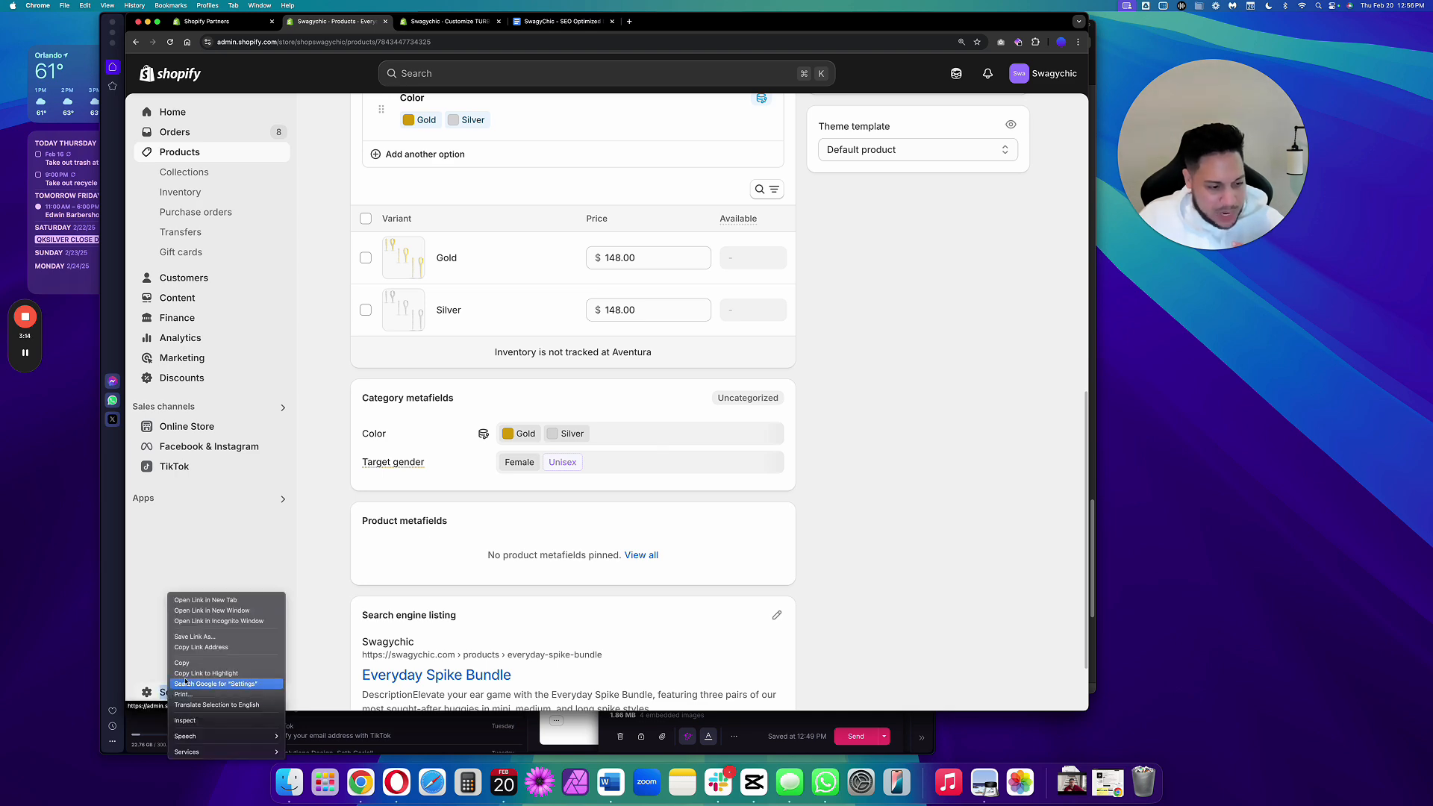
click(234, 601)
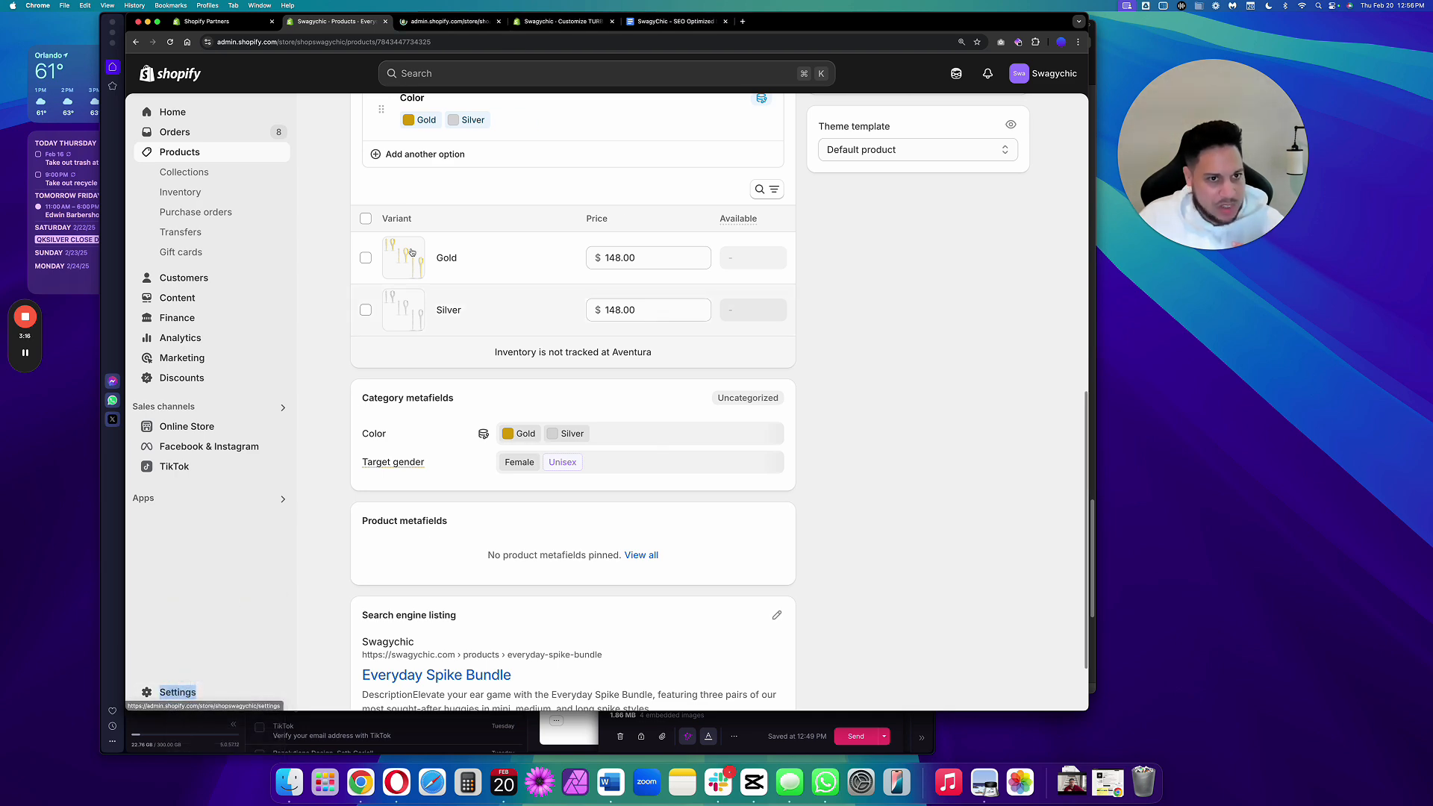
key(ctrl+Tab)
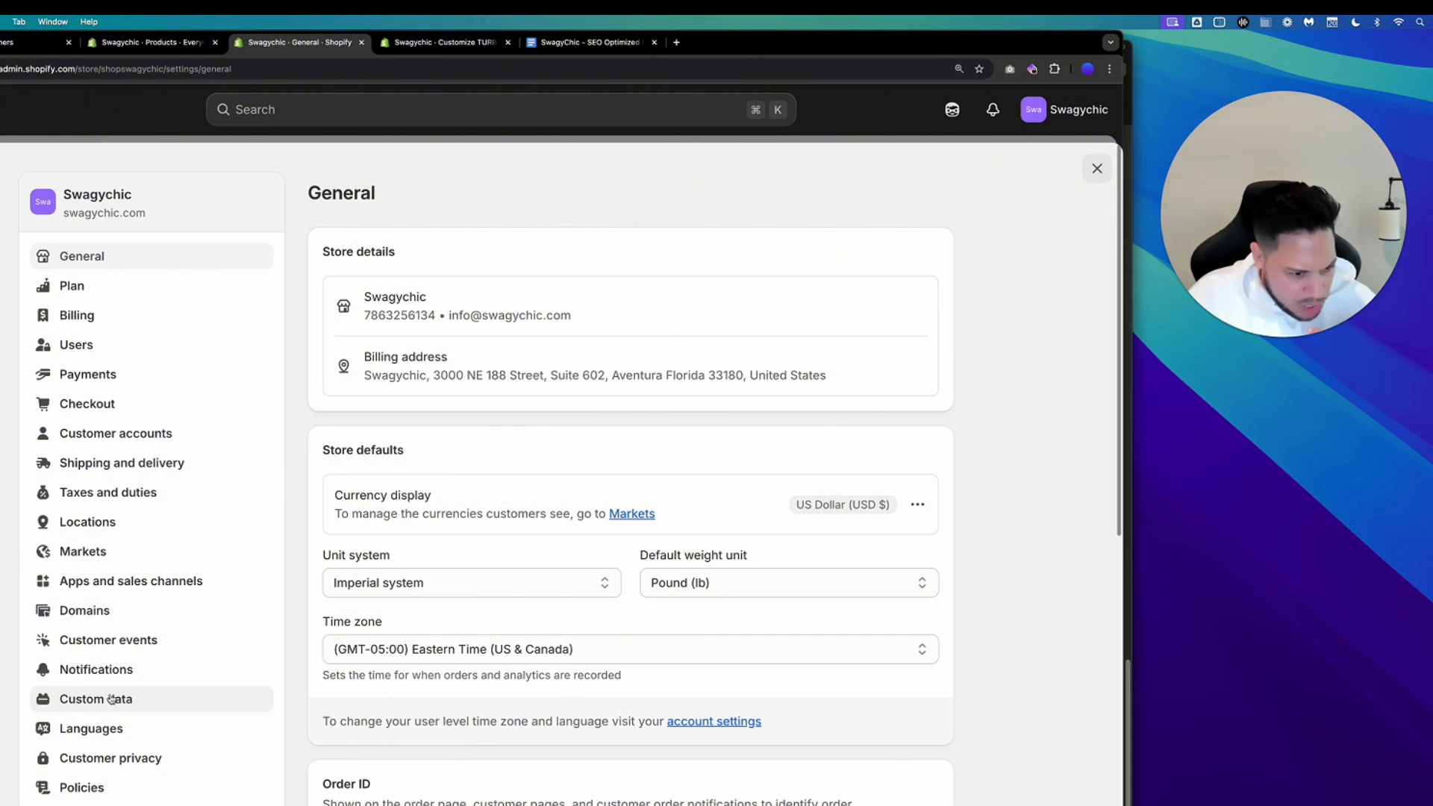
Start a new product metafield definition under Custom data with the Single line text type.
click(111, 701)
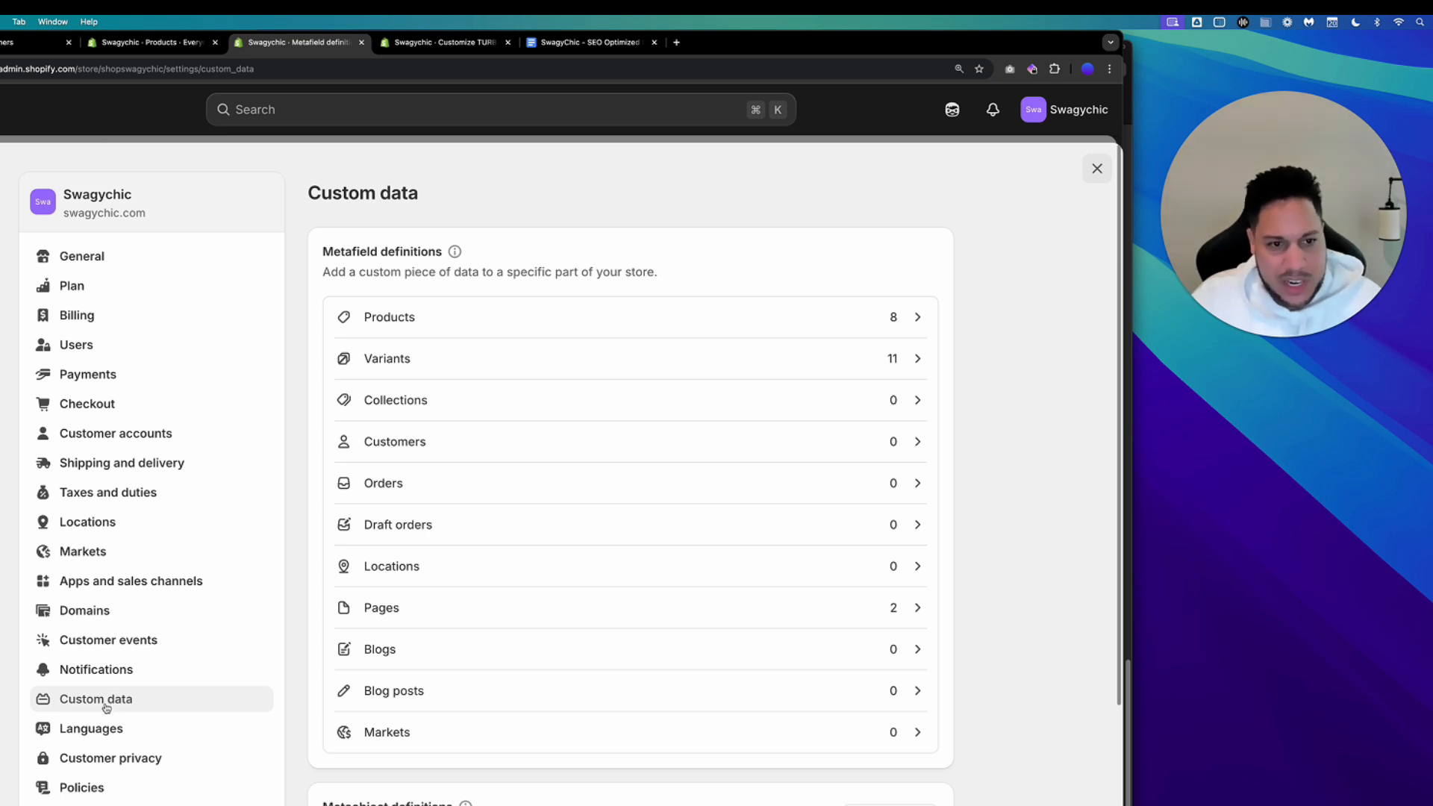
click(504, 322)
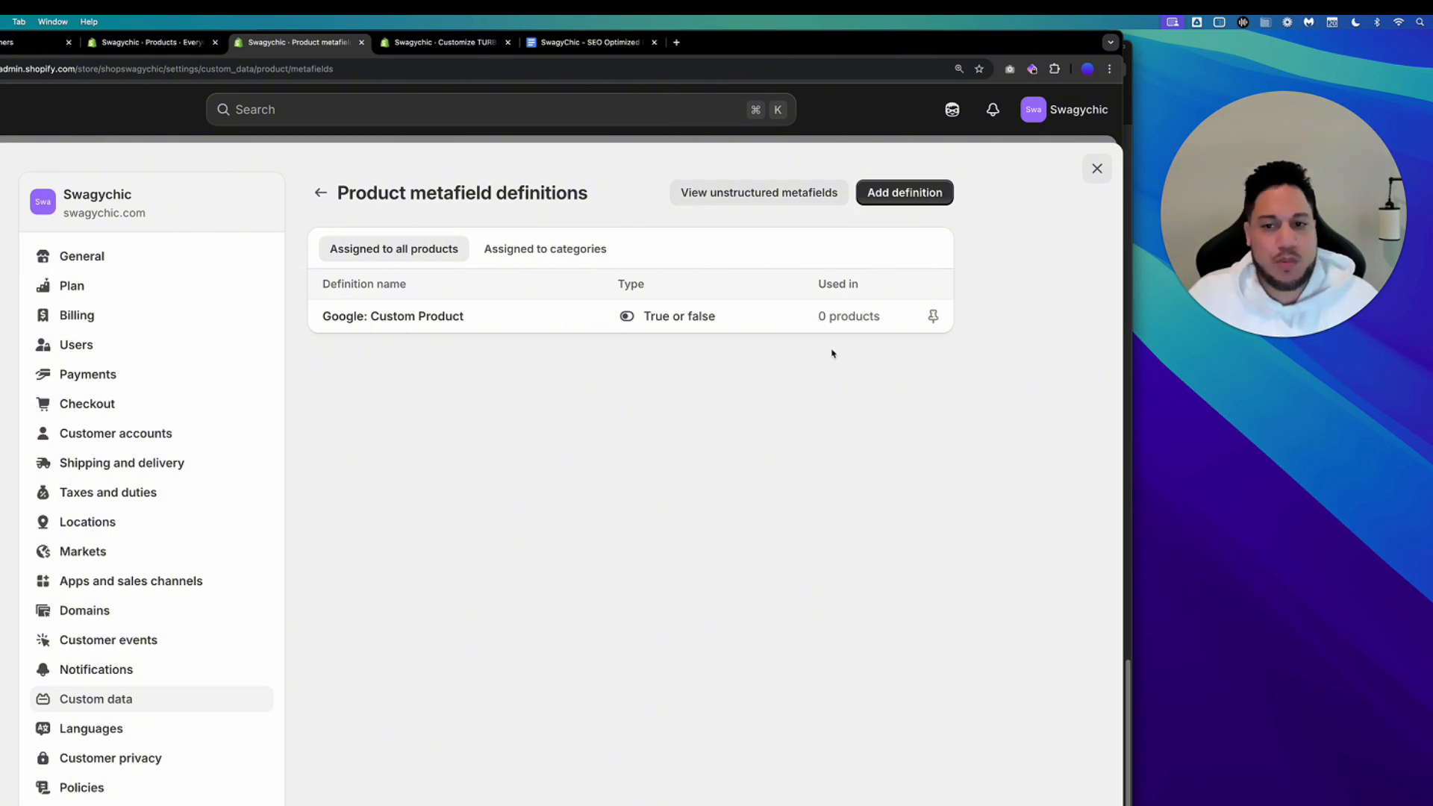
click(897, 193)
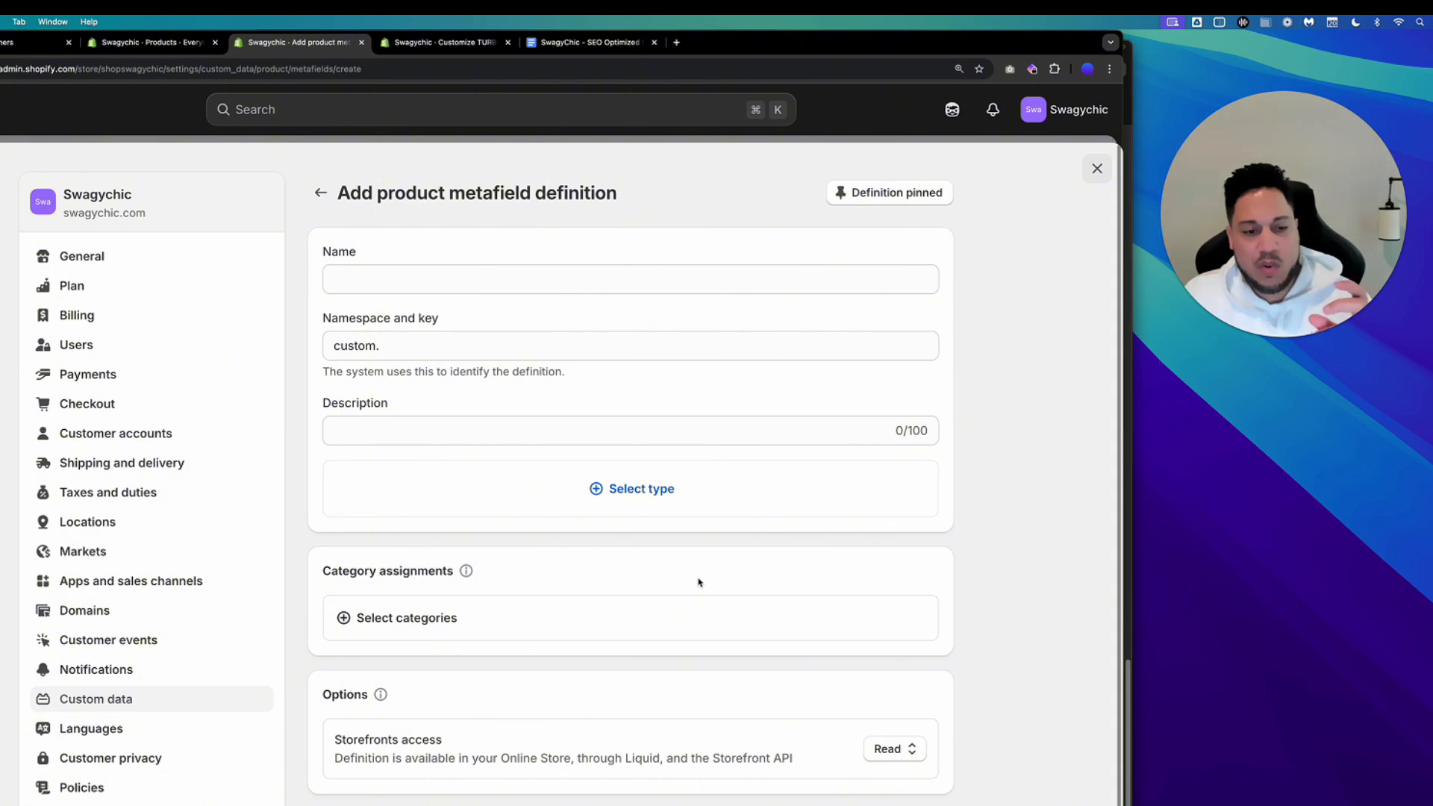
click(648, 494)
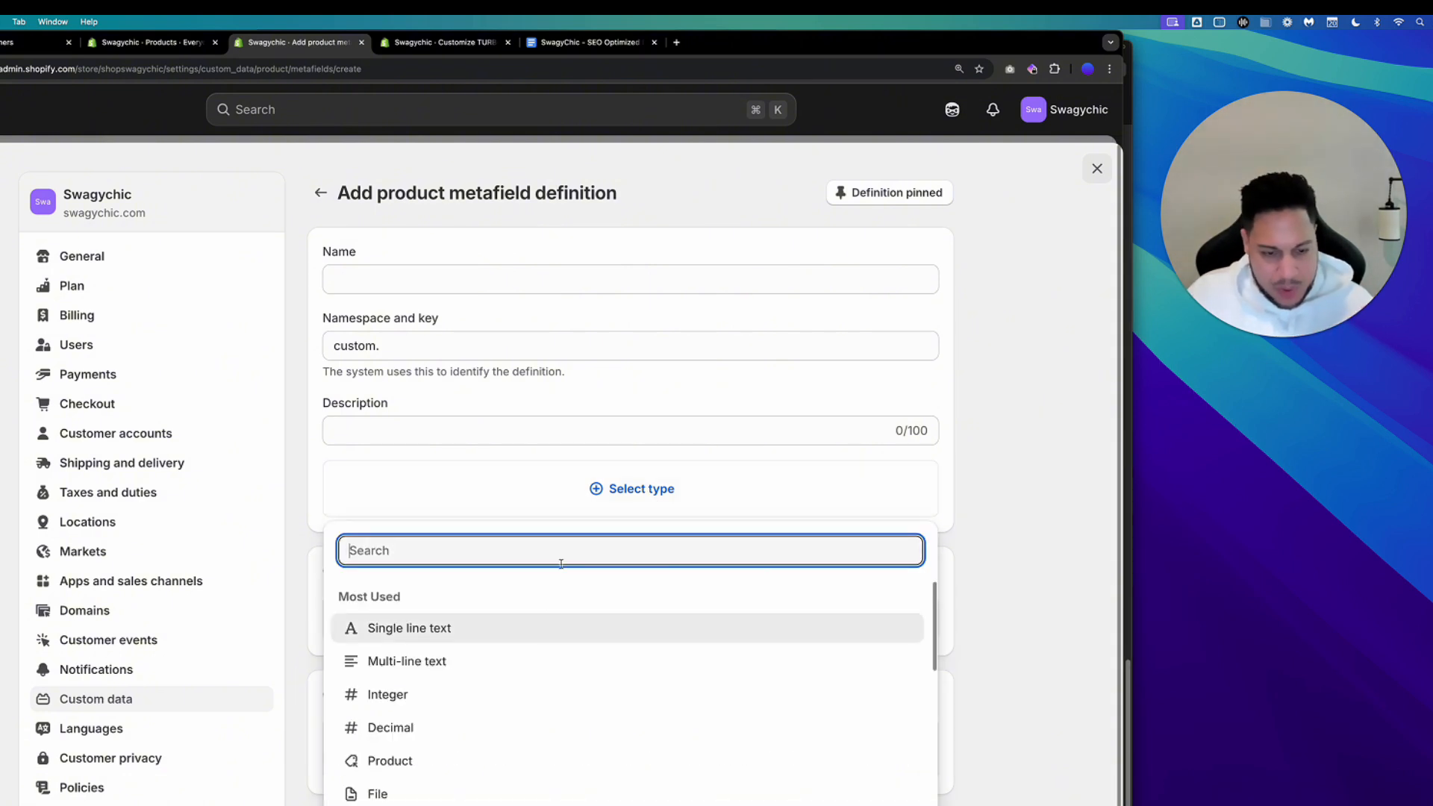
click(494, 632)
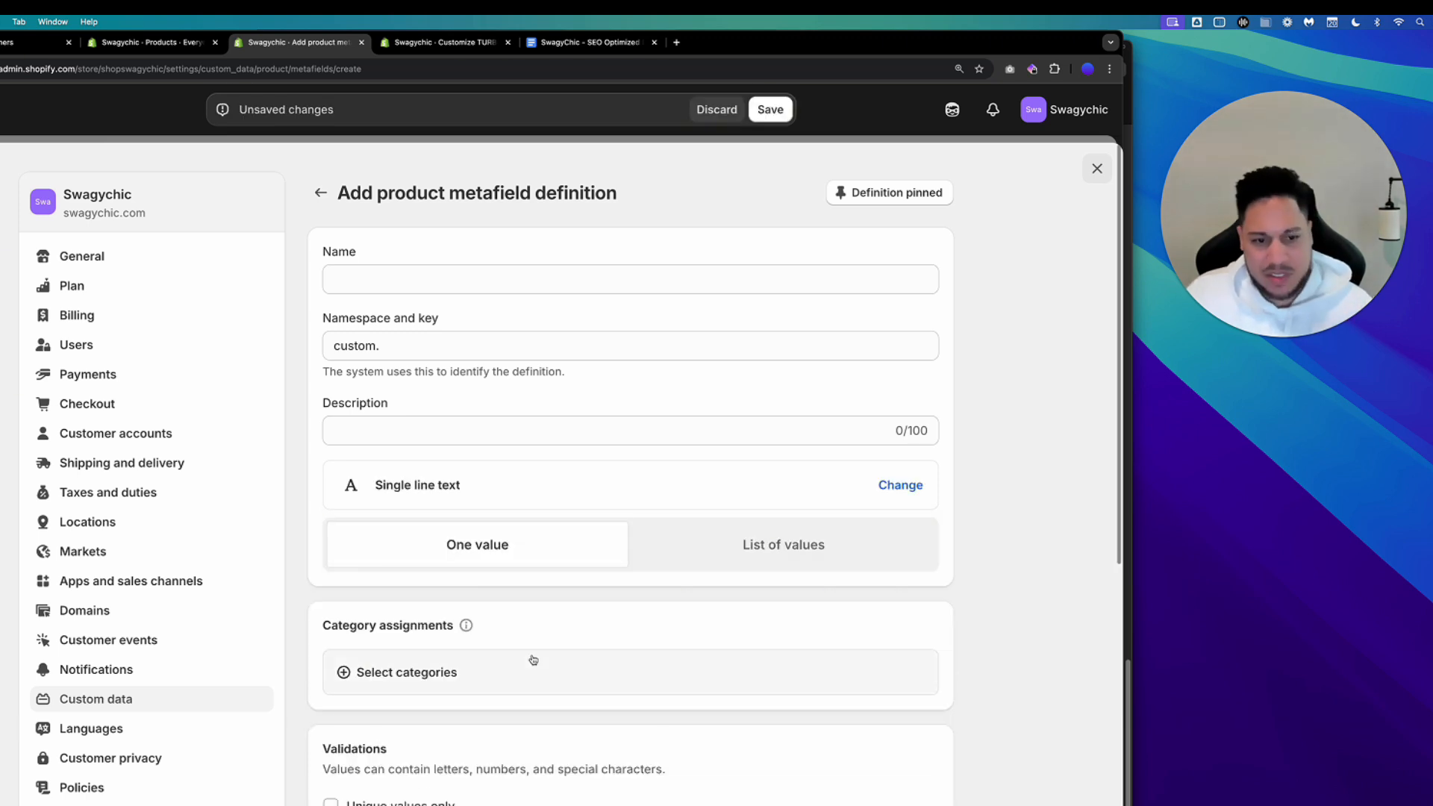
Name the metafield definition First Drawer Title.
click(395, 275)
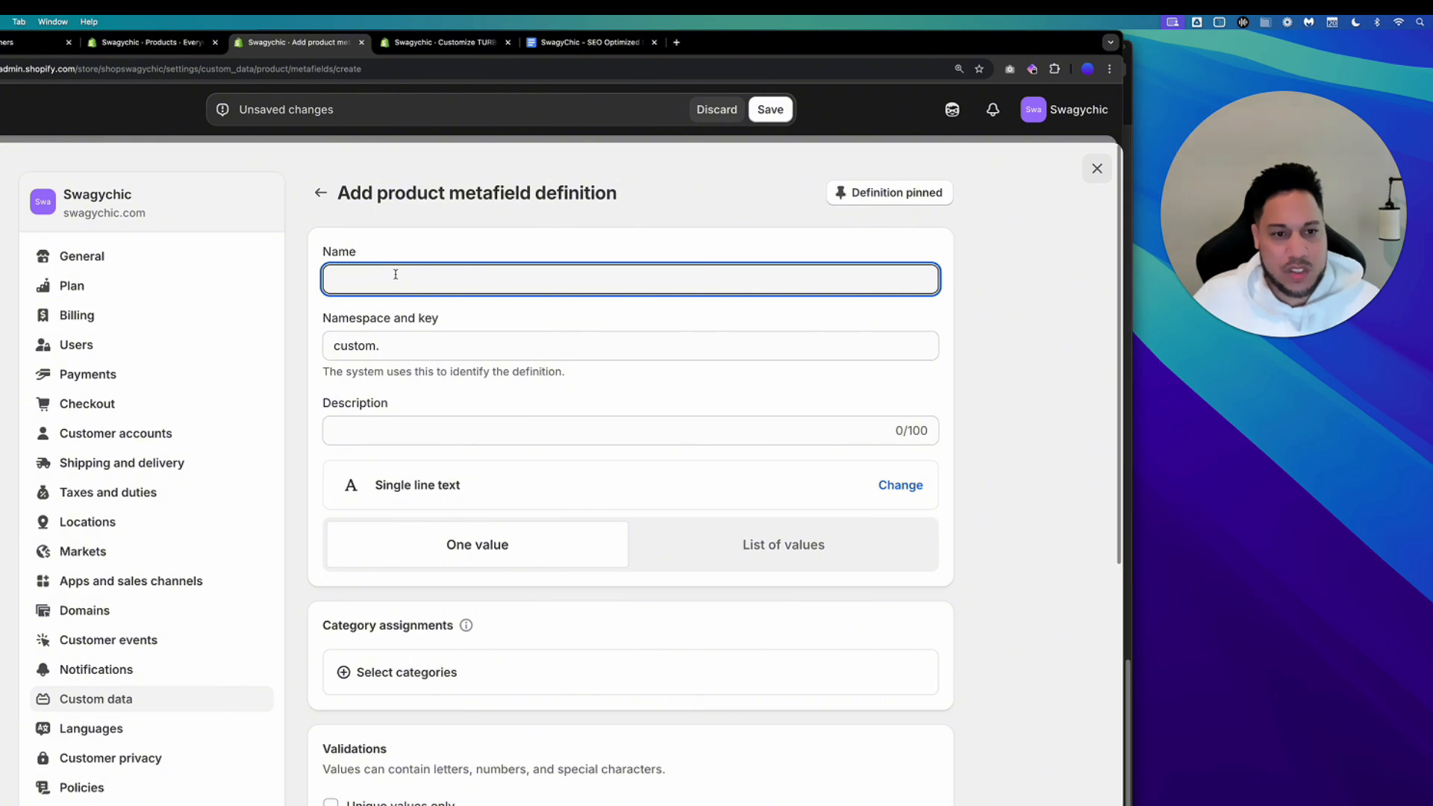
text(First)
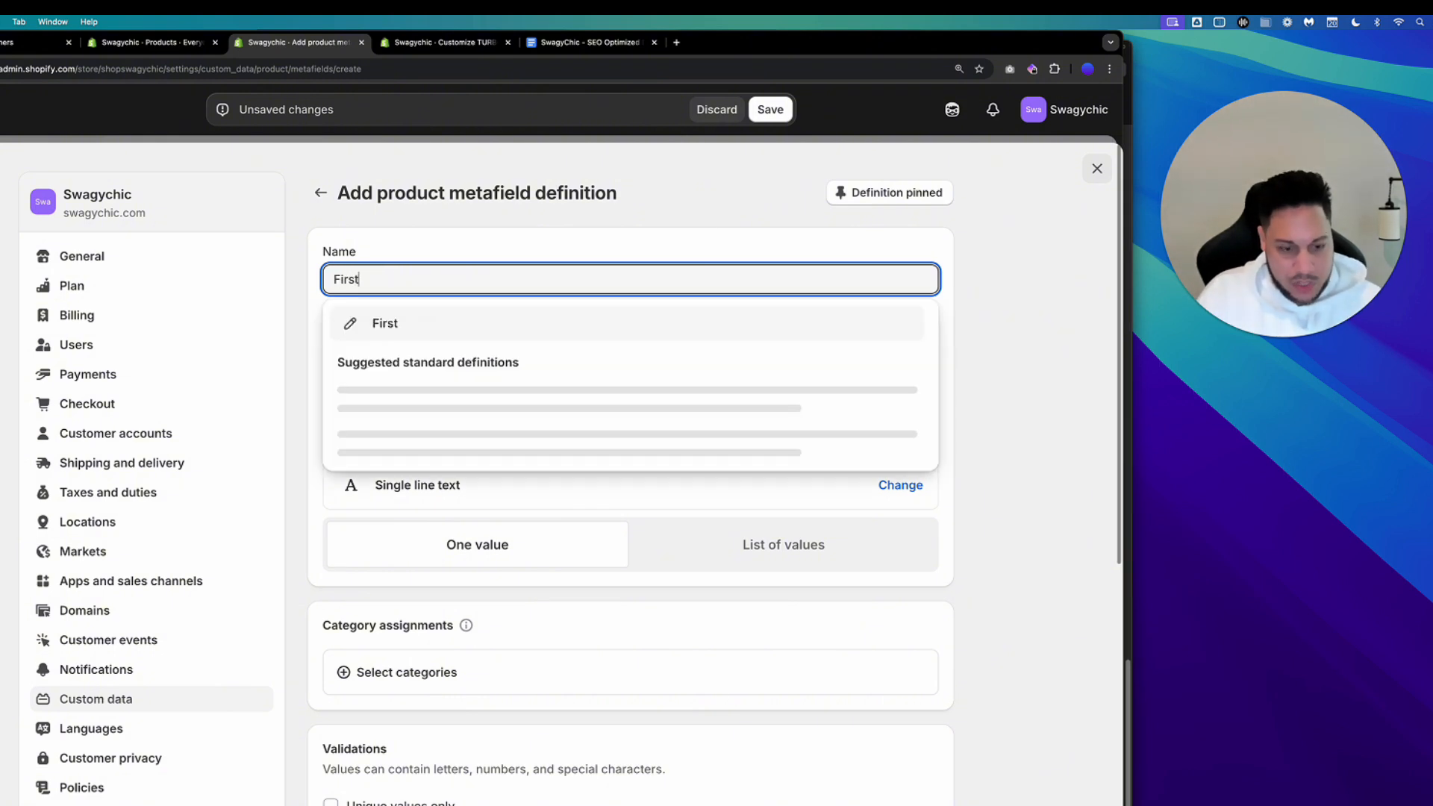
text( Draw)
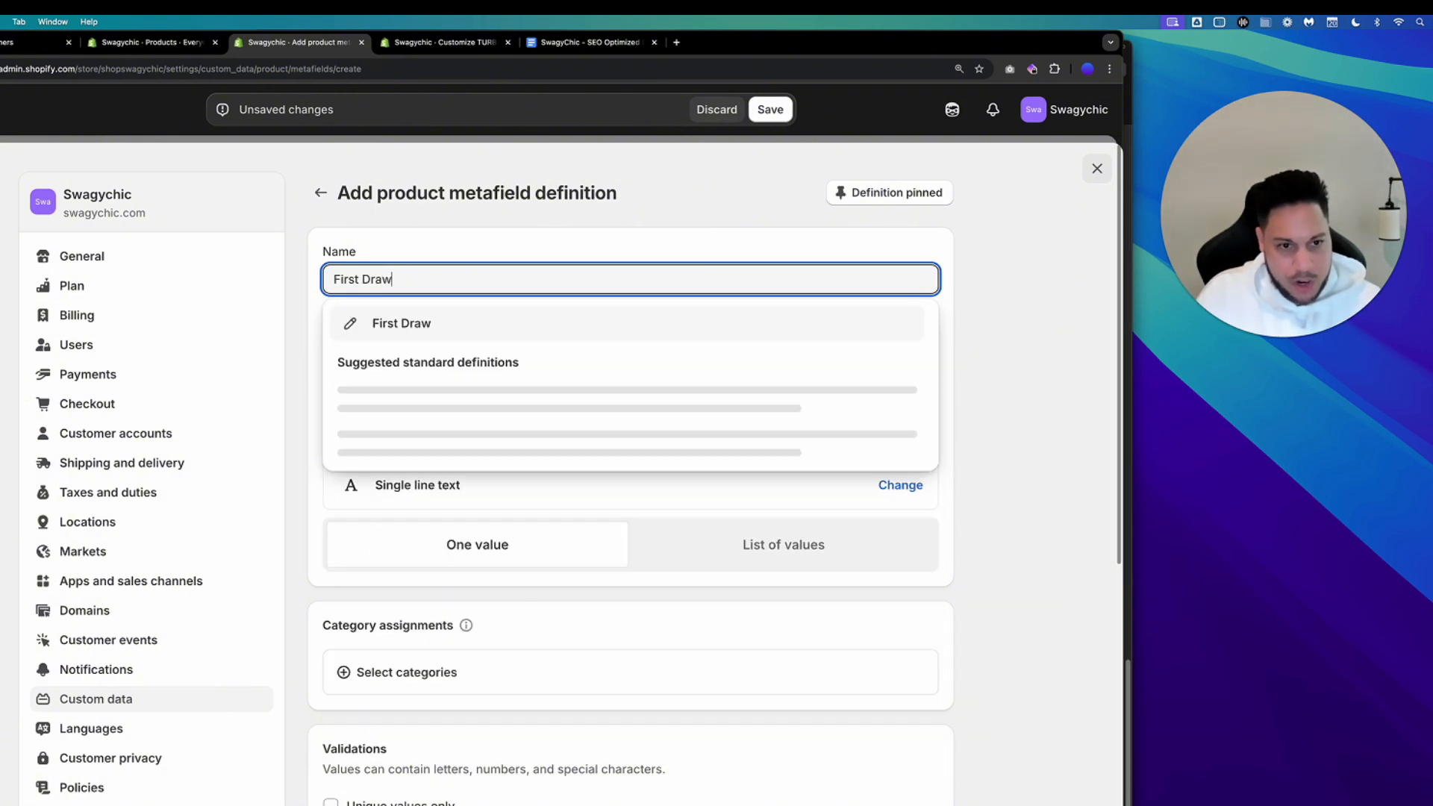
text(er Title)
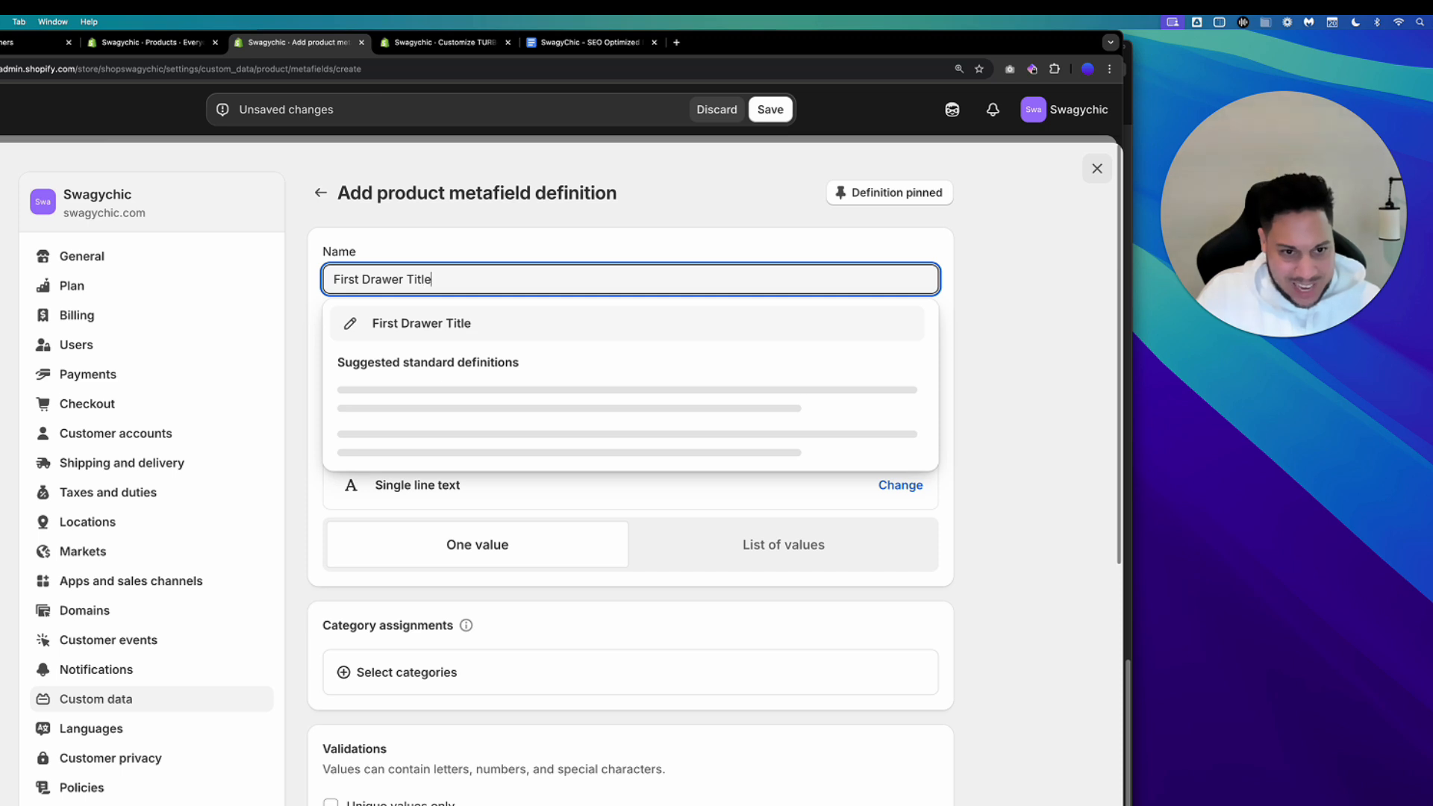
click(403, 319)
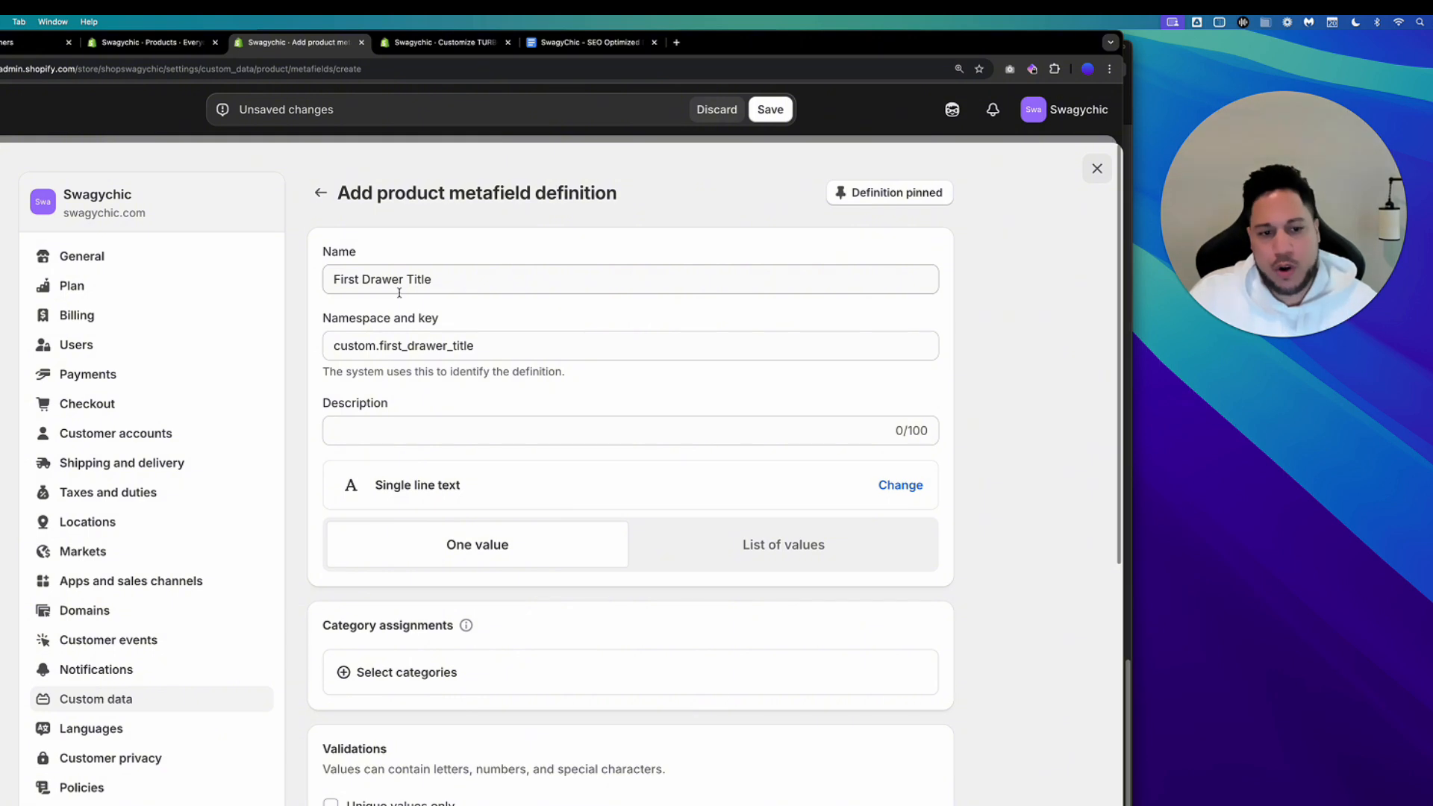
Set the description to "This is for a product shelf just for the title" and save the definition.
click(373, 432)
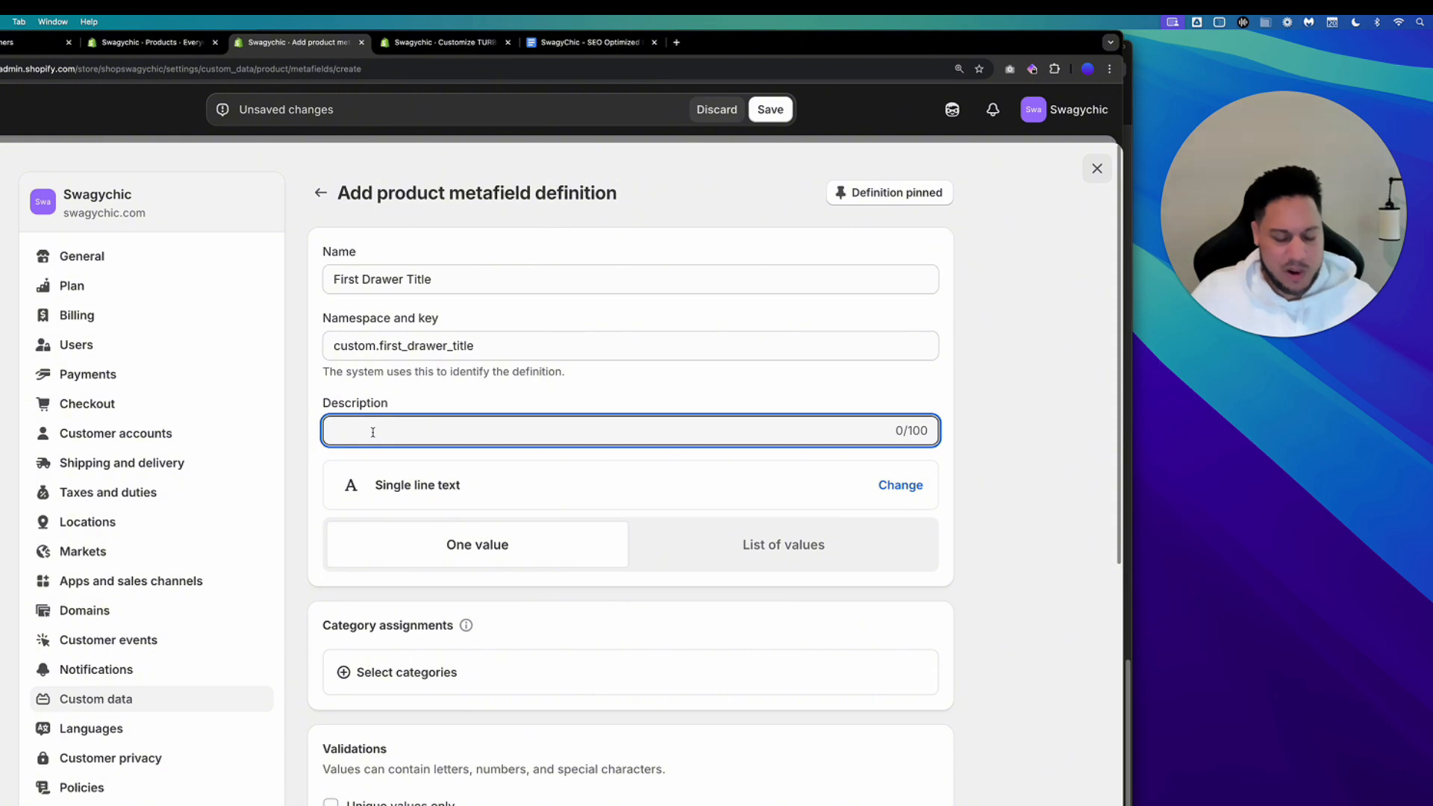
text(This is for a )
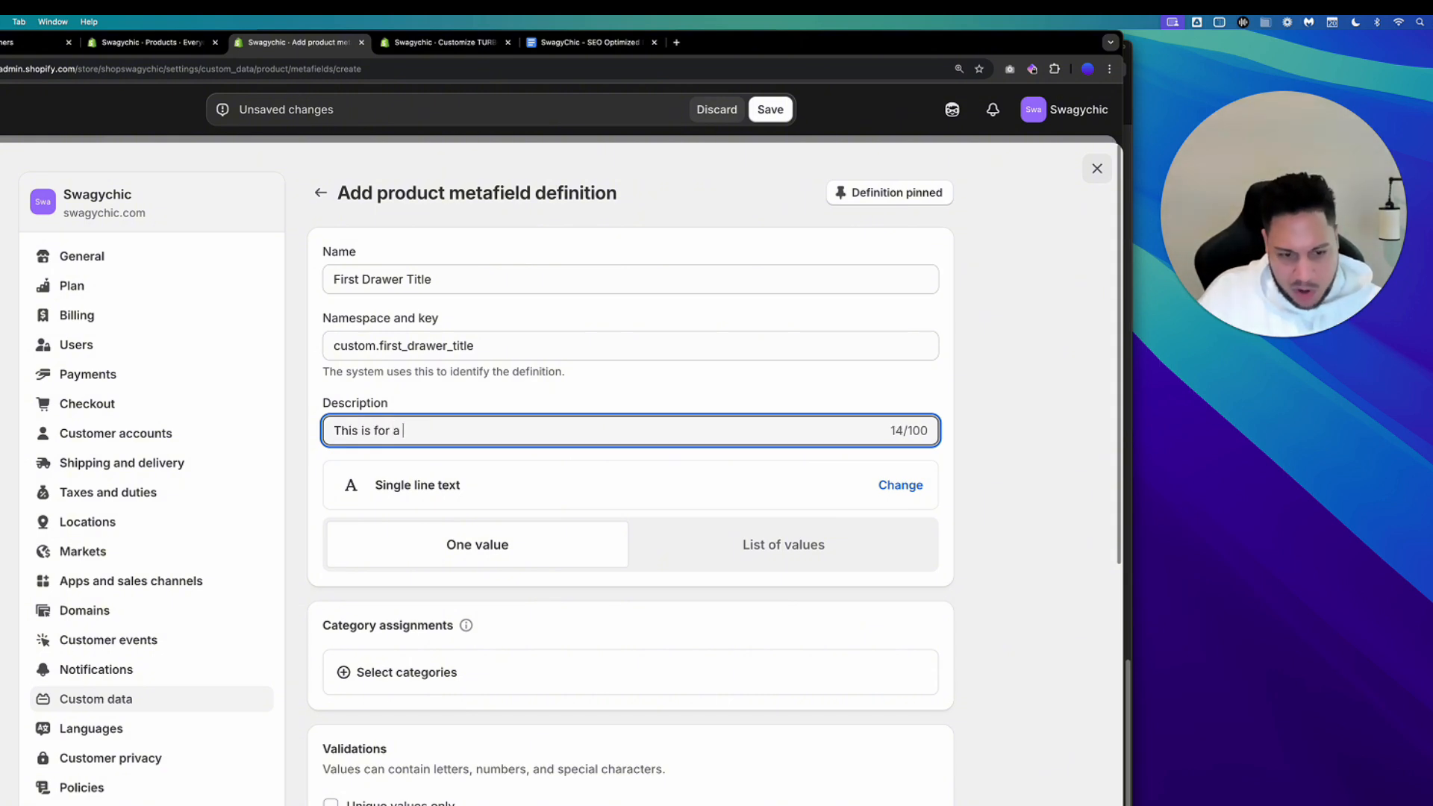
text(product)
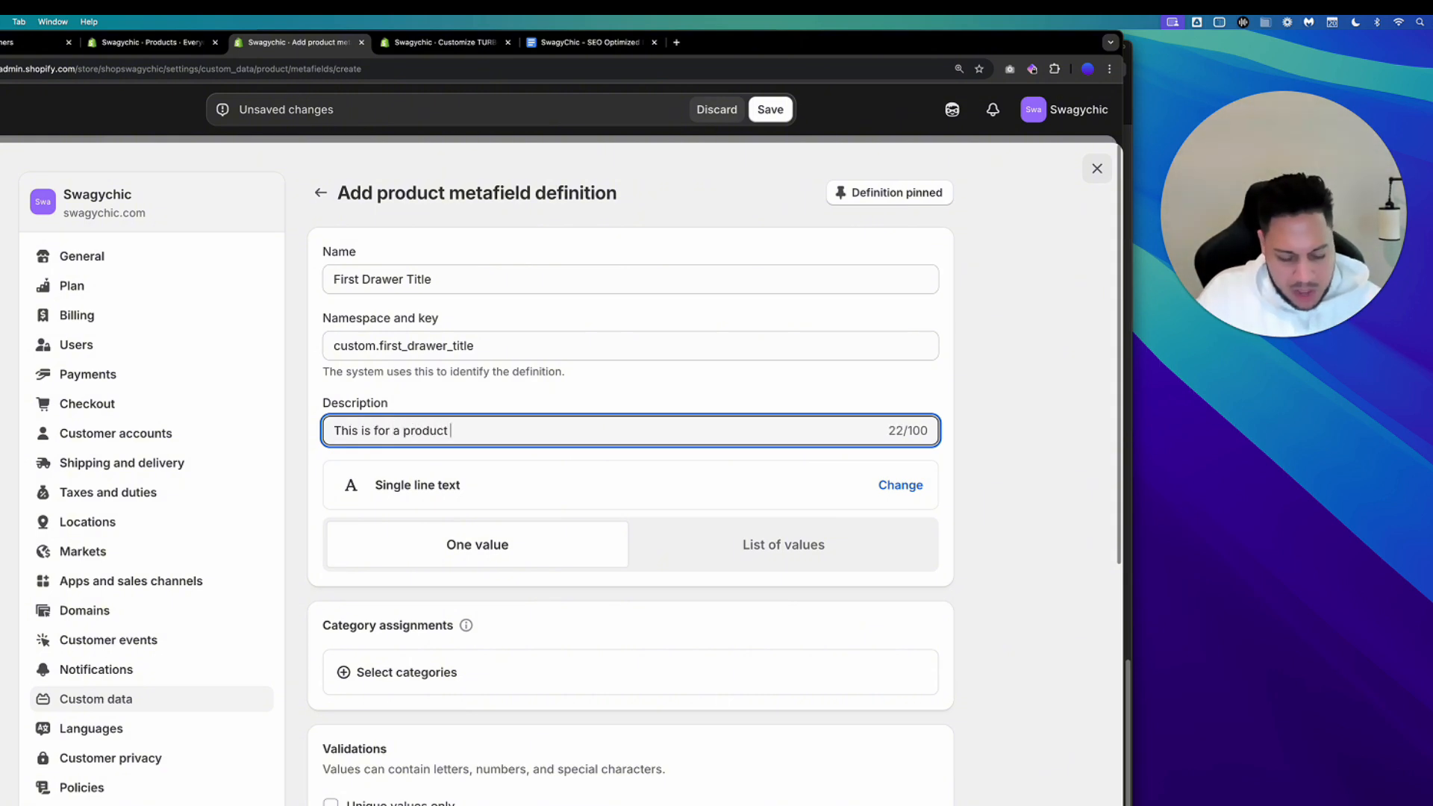
text( shelf )
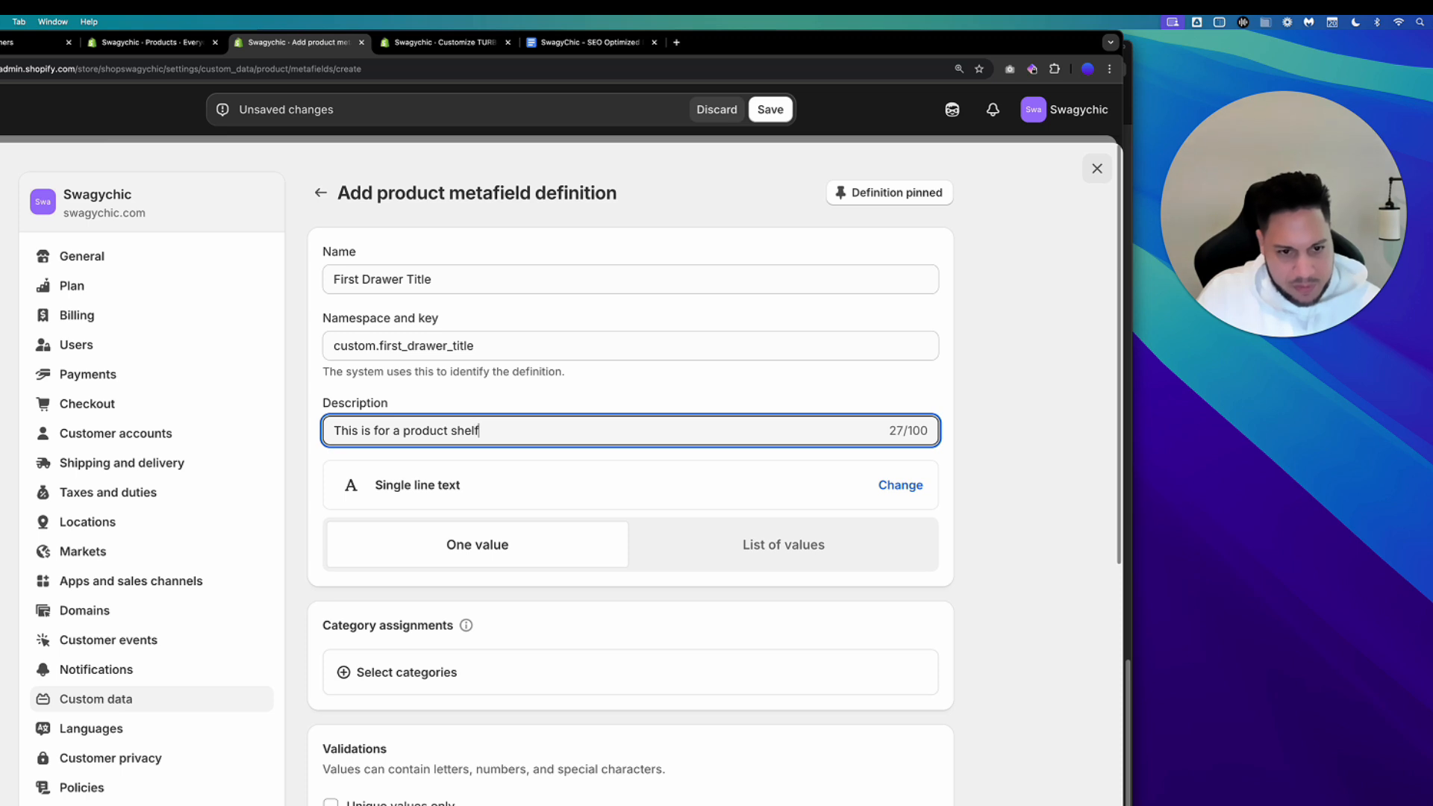
text(just for the title)
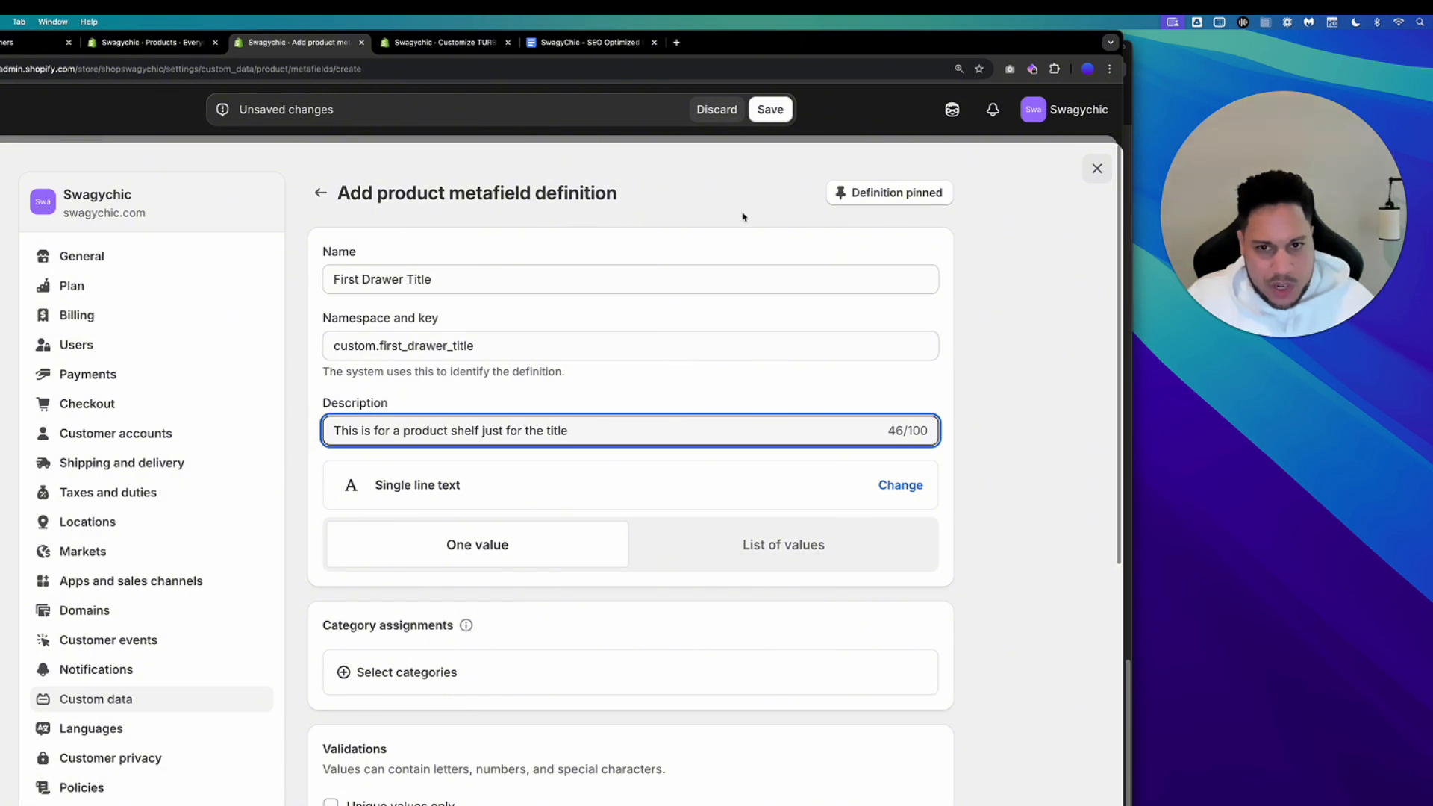
click(770, 110)
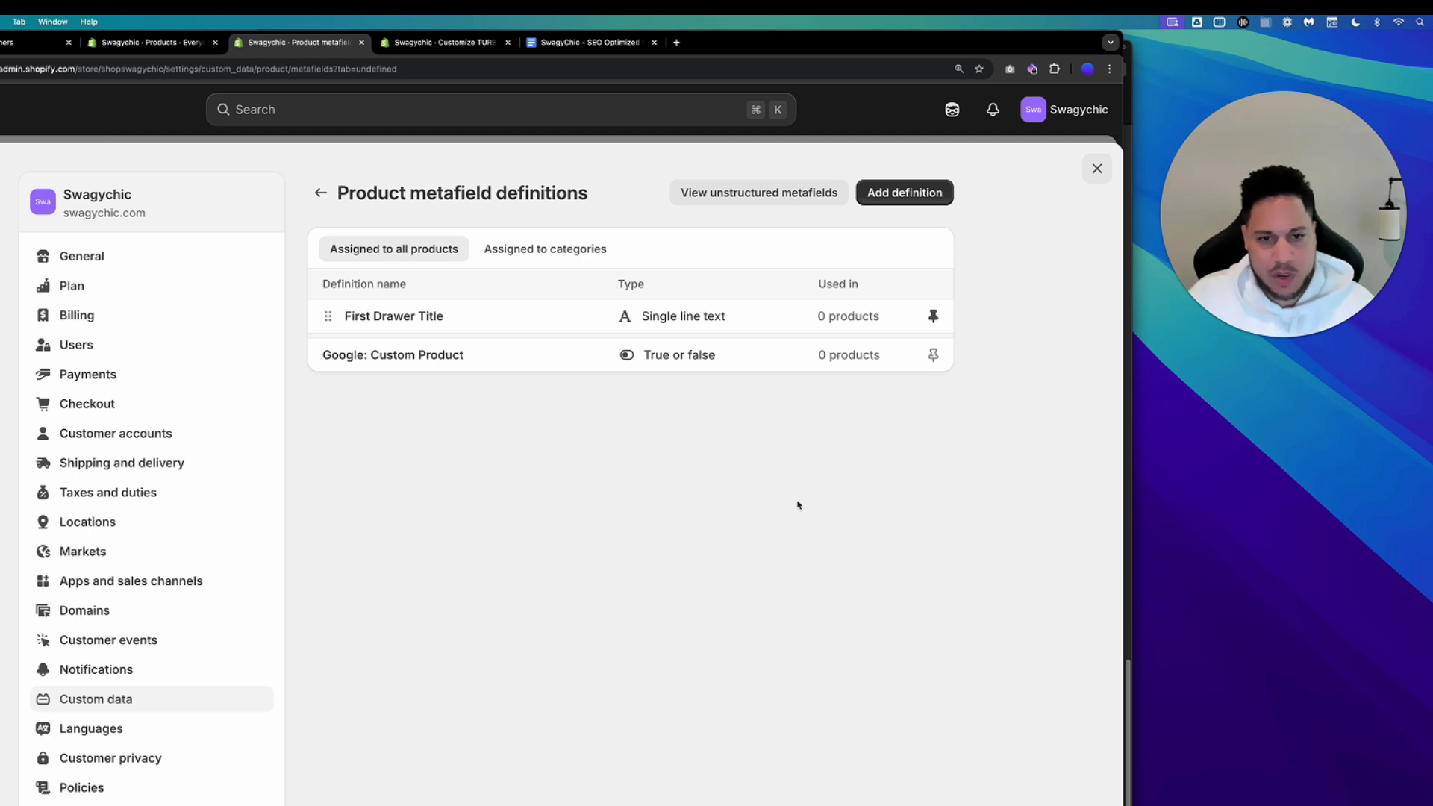
Start a new product metafield definition named First Drawer Description.
click(896, 196)
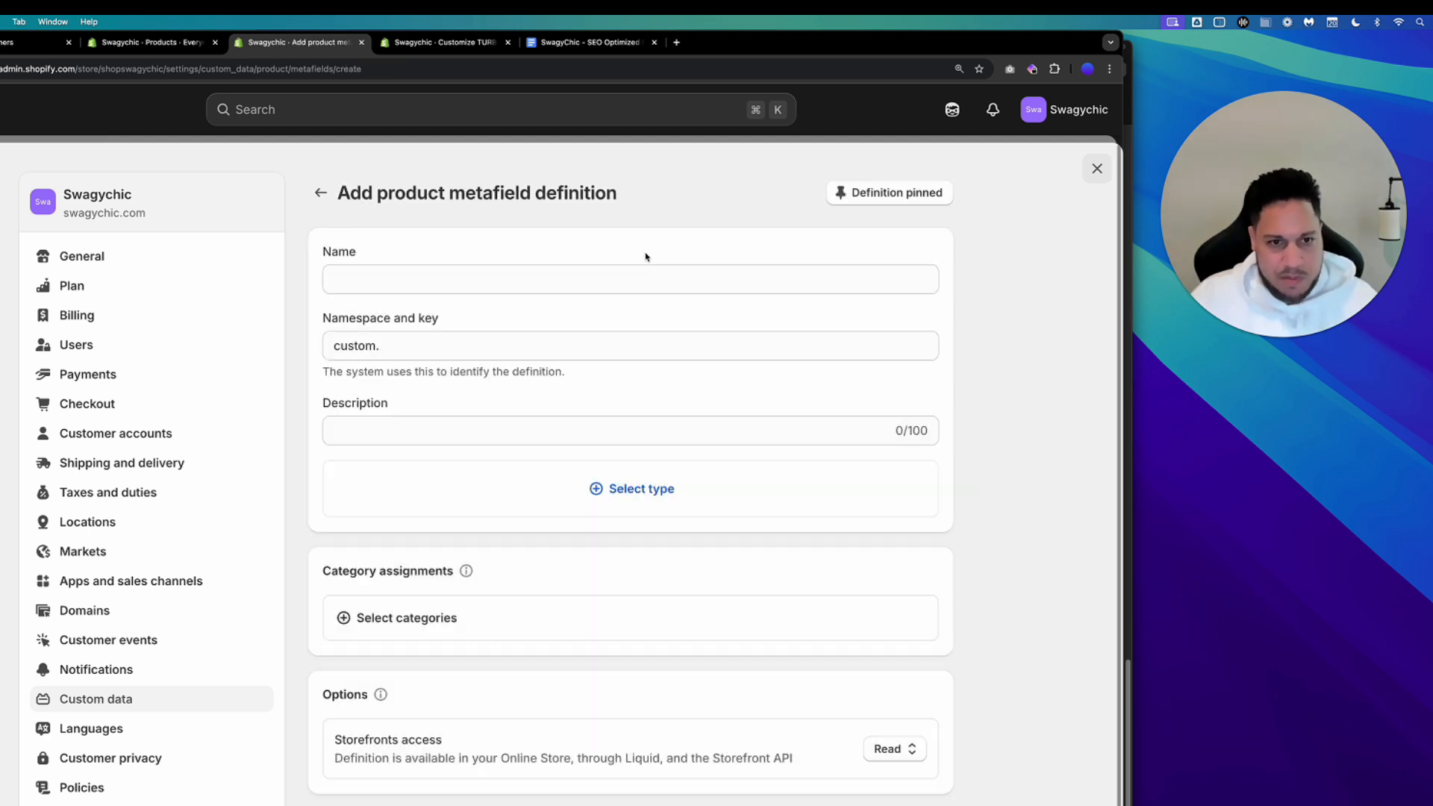
click(458, 280)
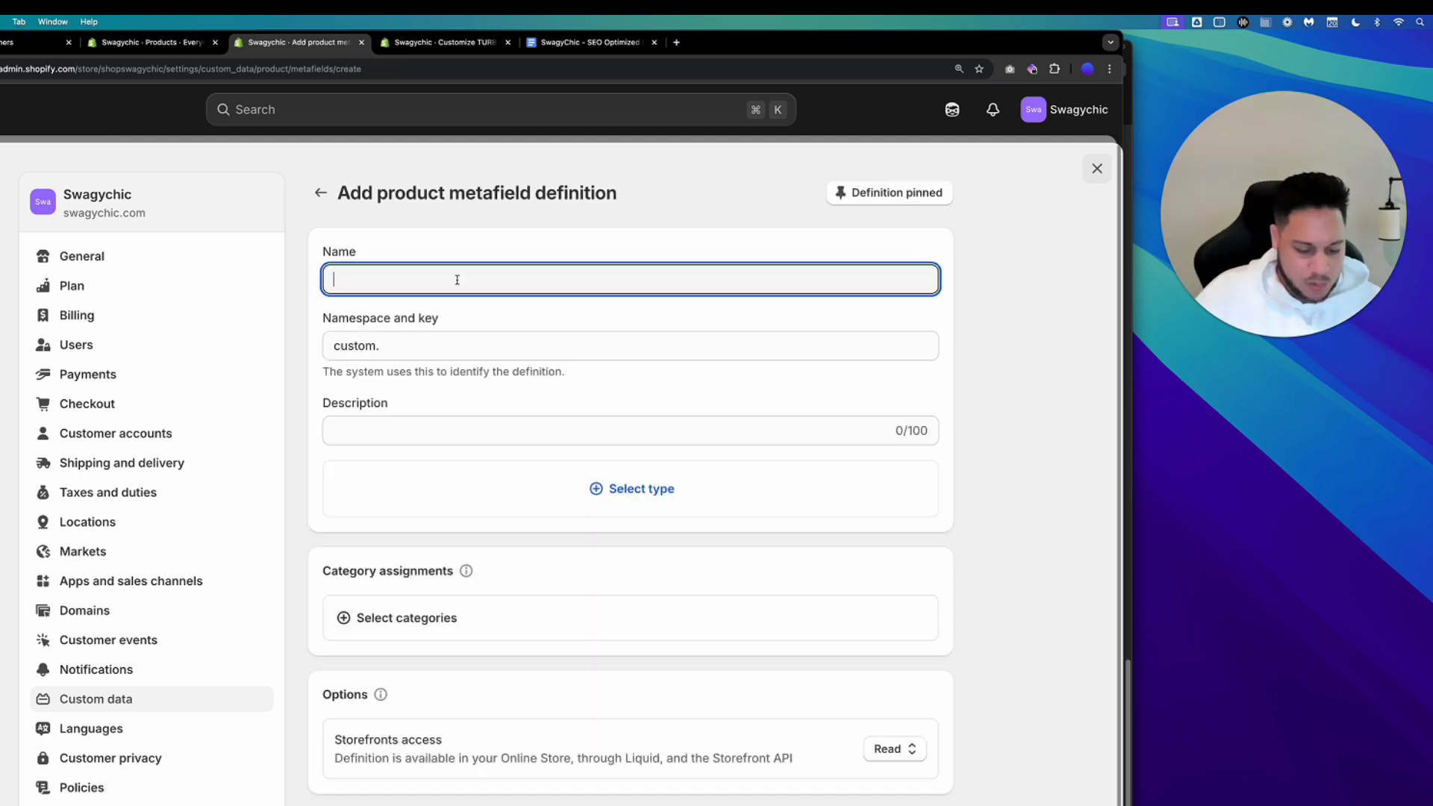
text(Fir)
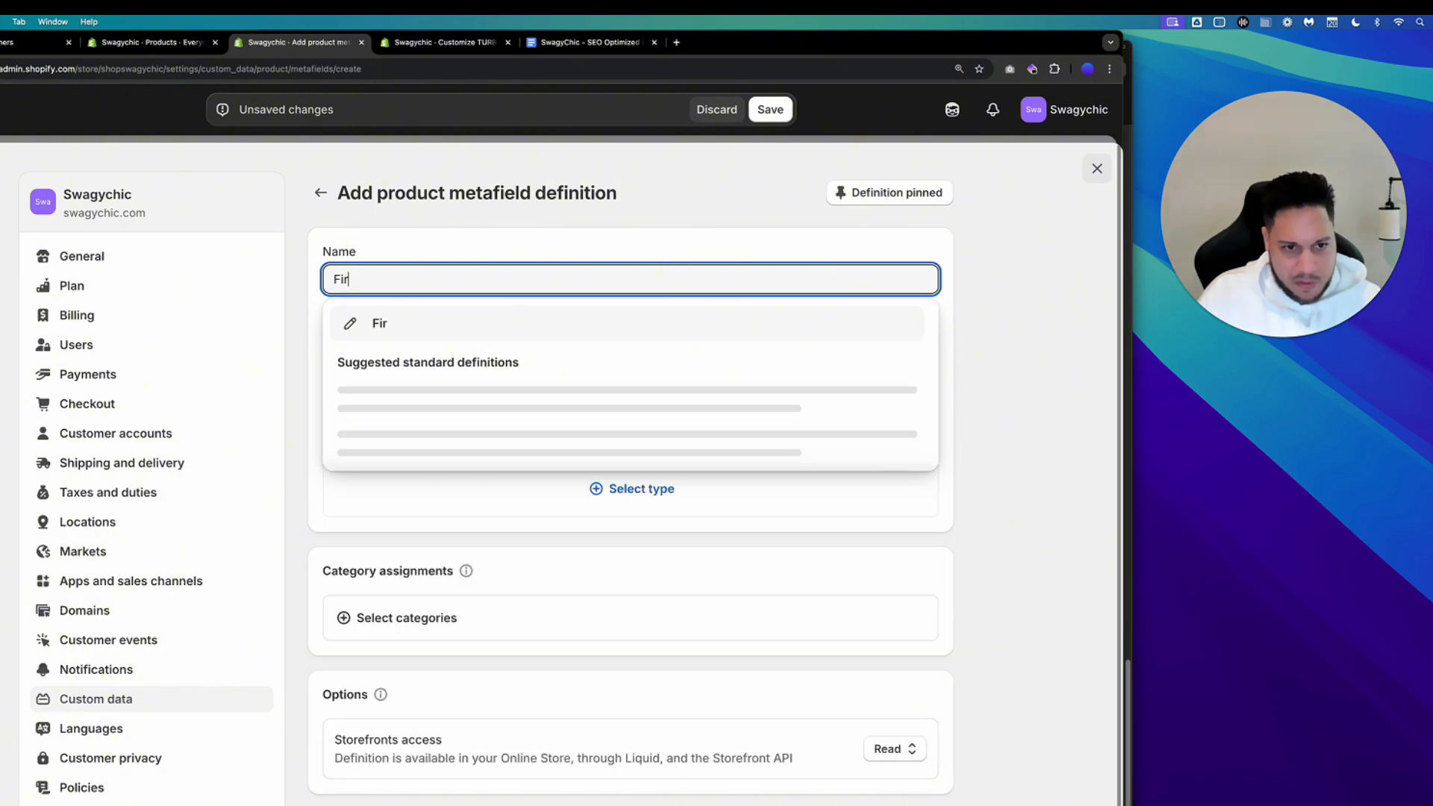
text(st Dra)
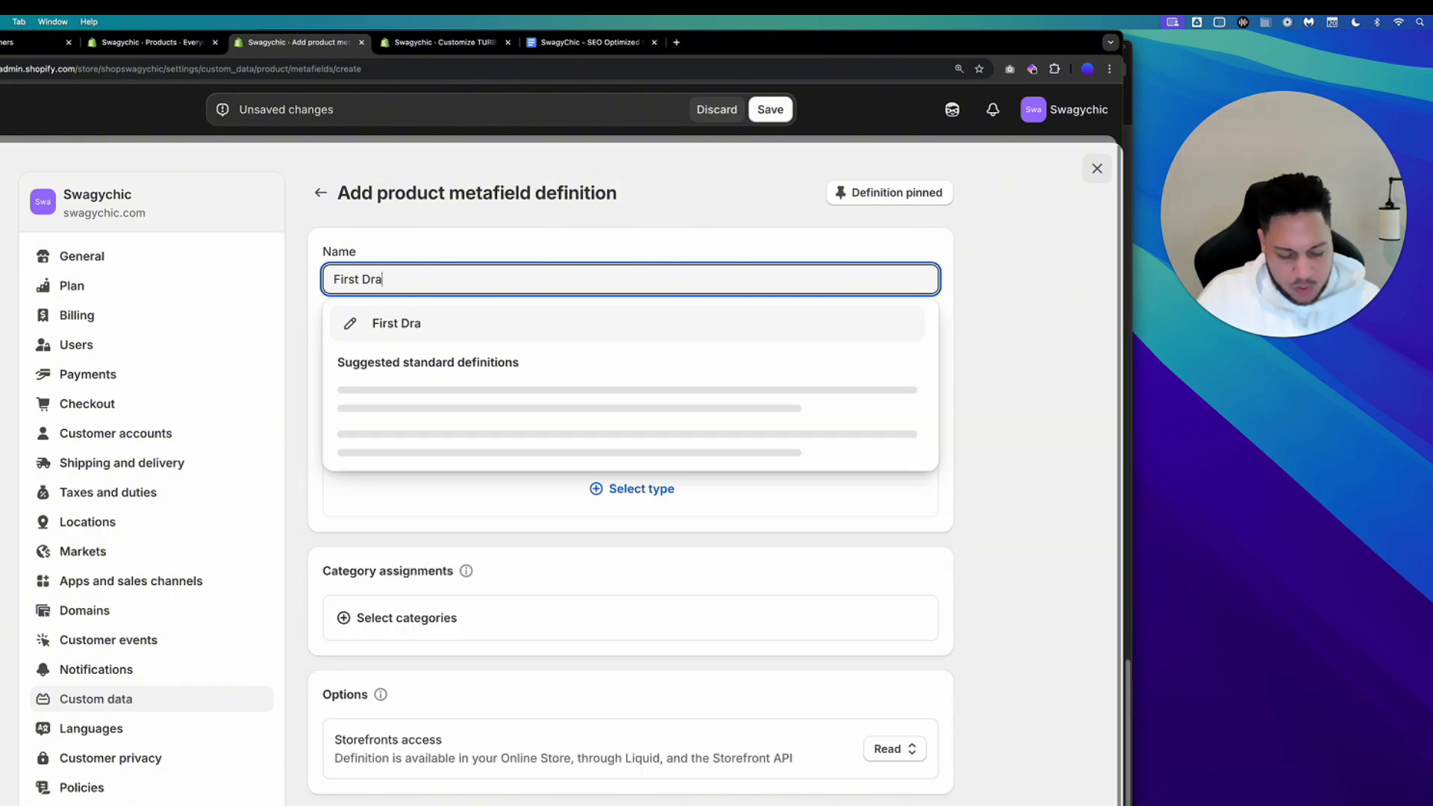
text(wer D)
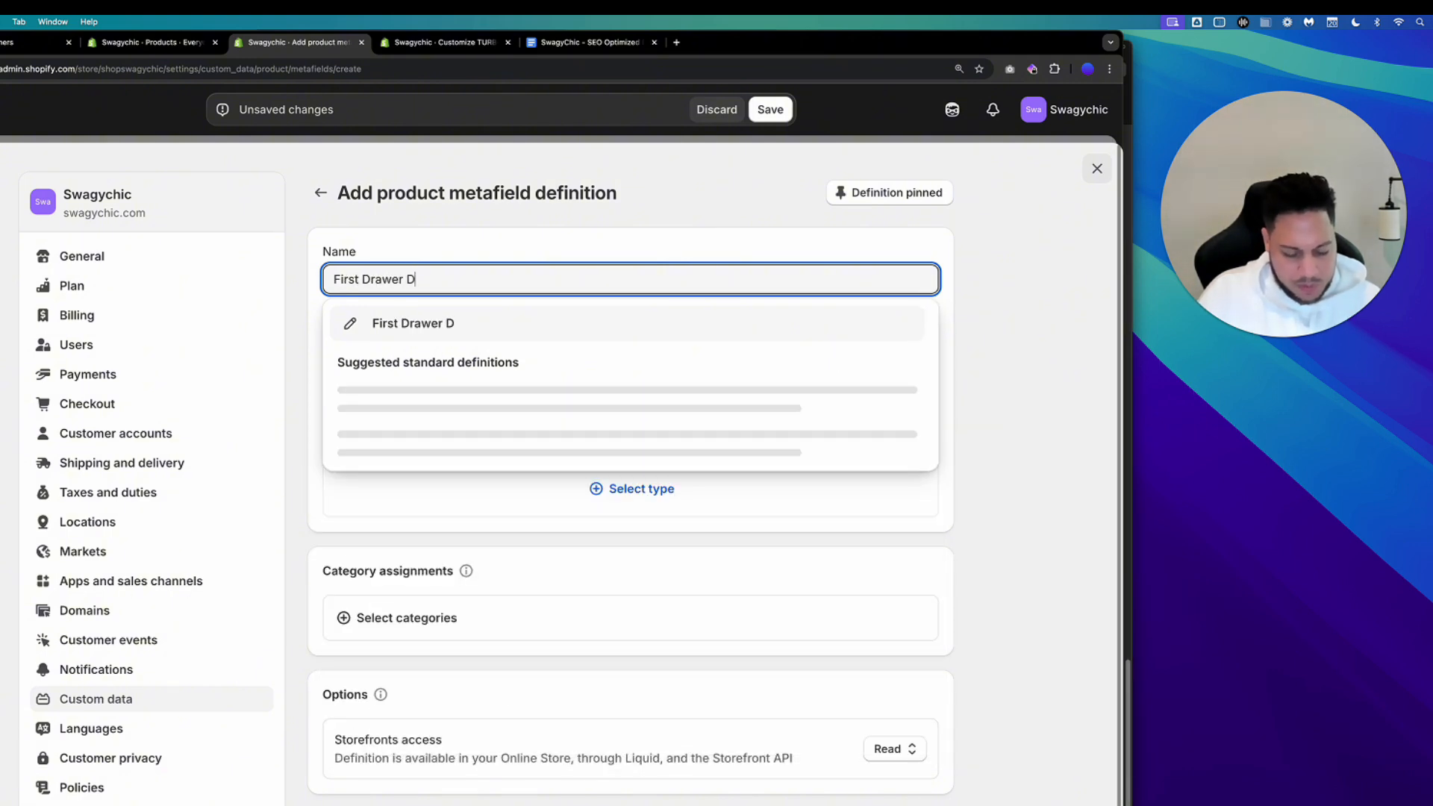
text(escription)
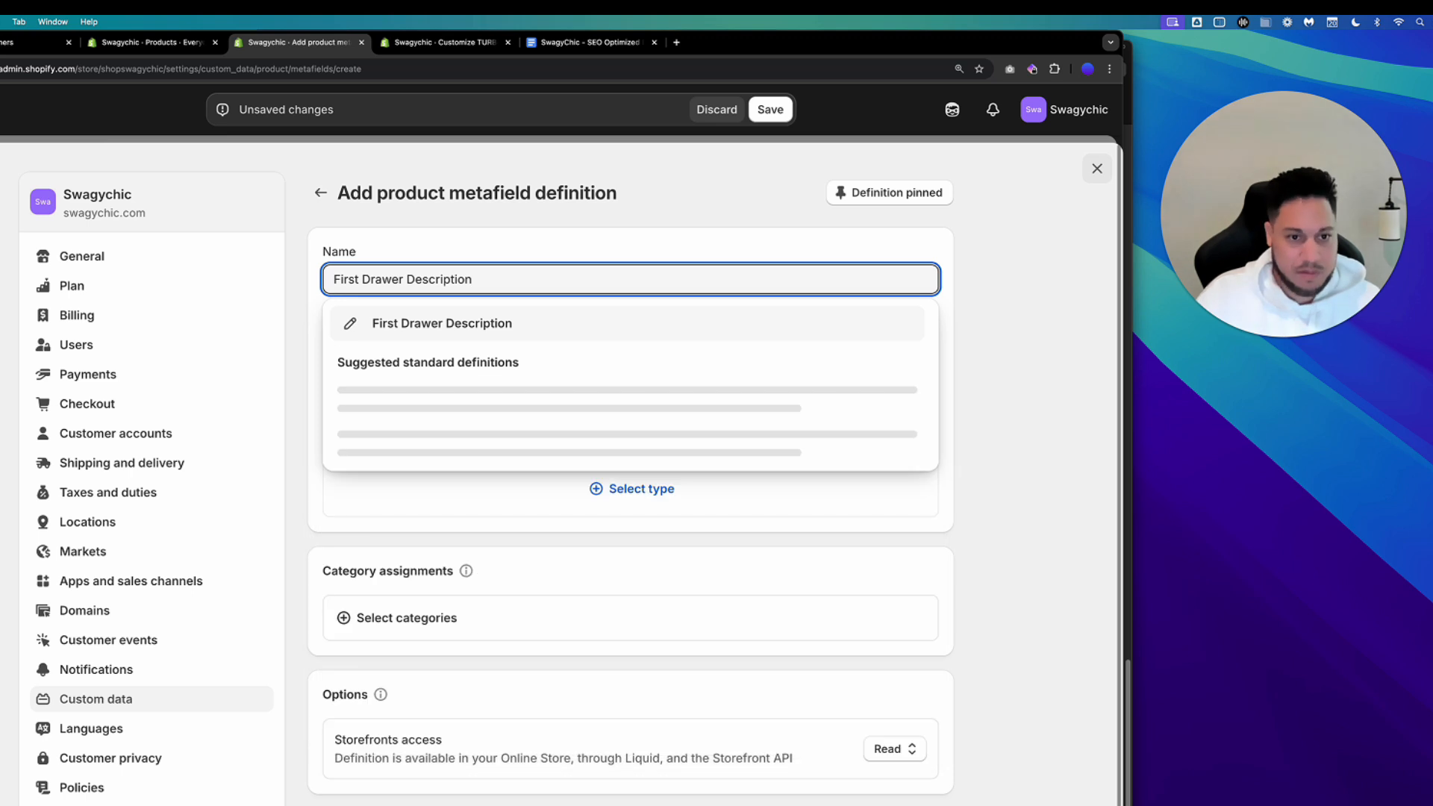
click(472, 326)
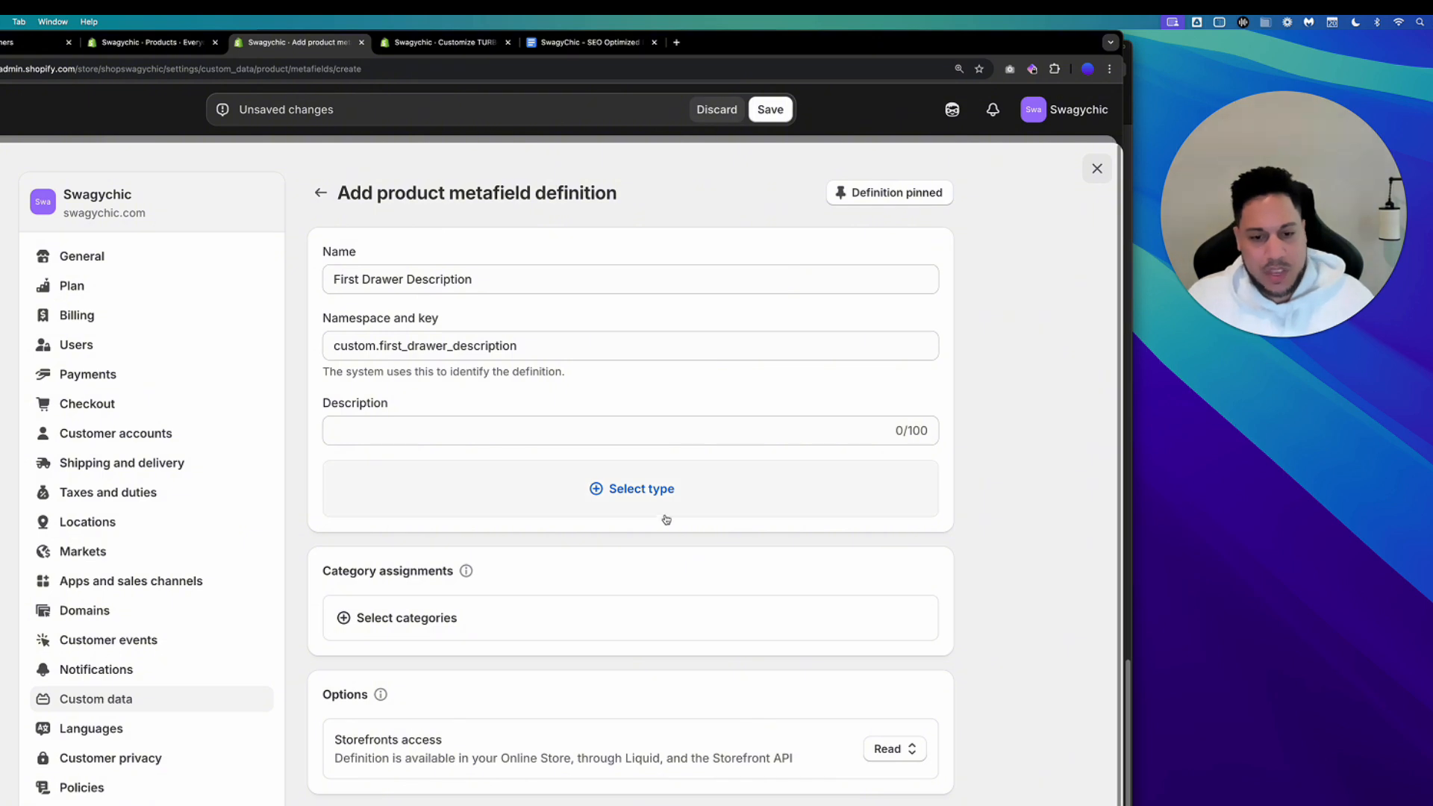
Set the definition's type to Rich text.
click(637, 490)
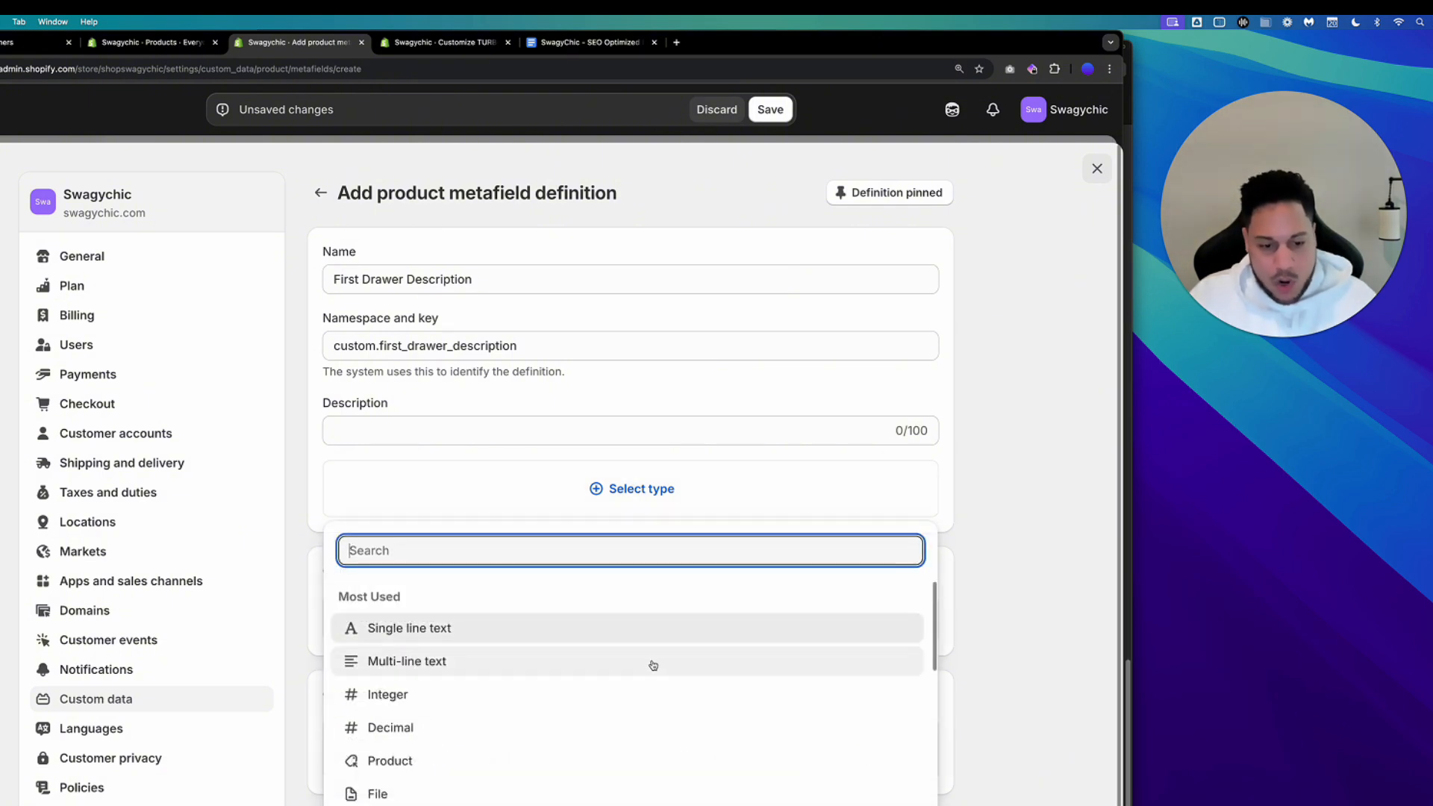
scroll(653, 665, down, 3)
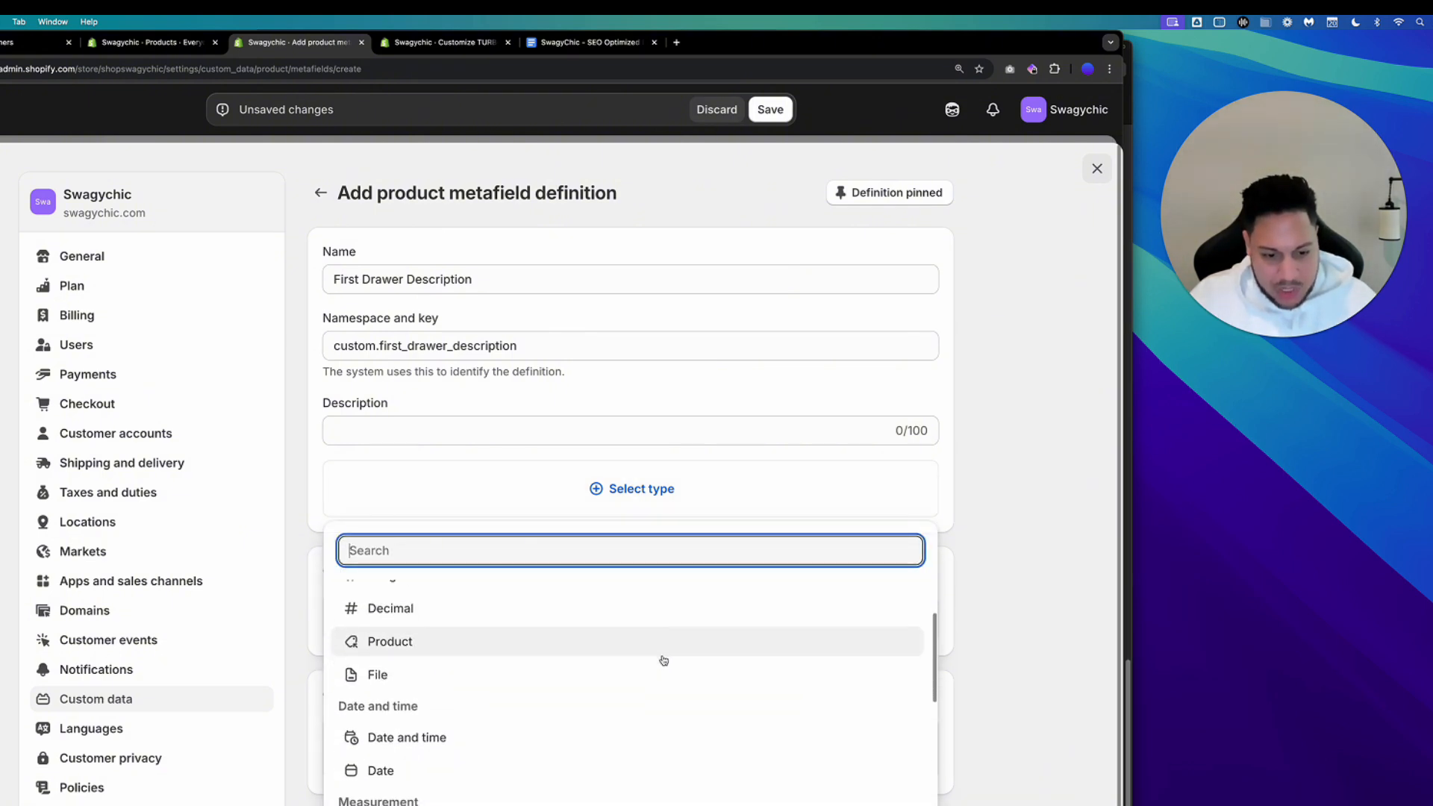
scroll(663, 661, down, 10)
scroll(660, 660, up, 3)
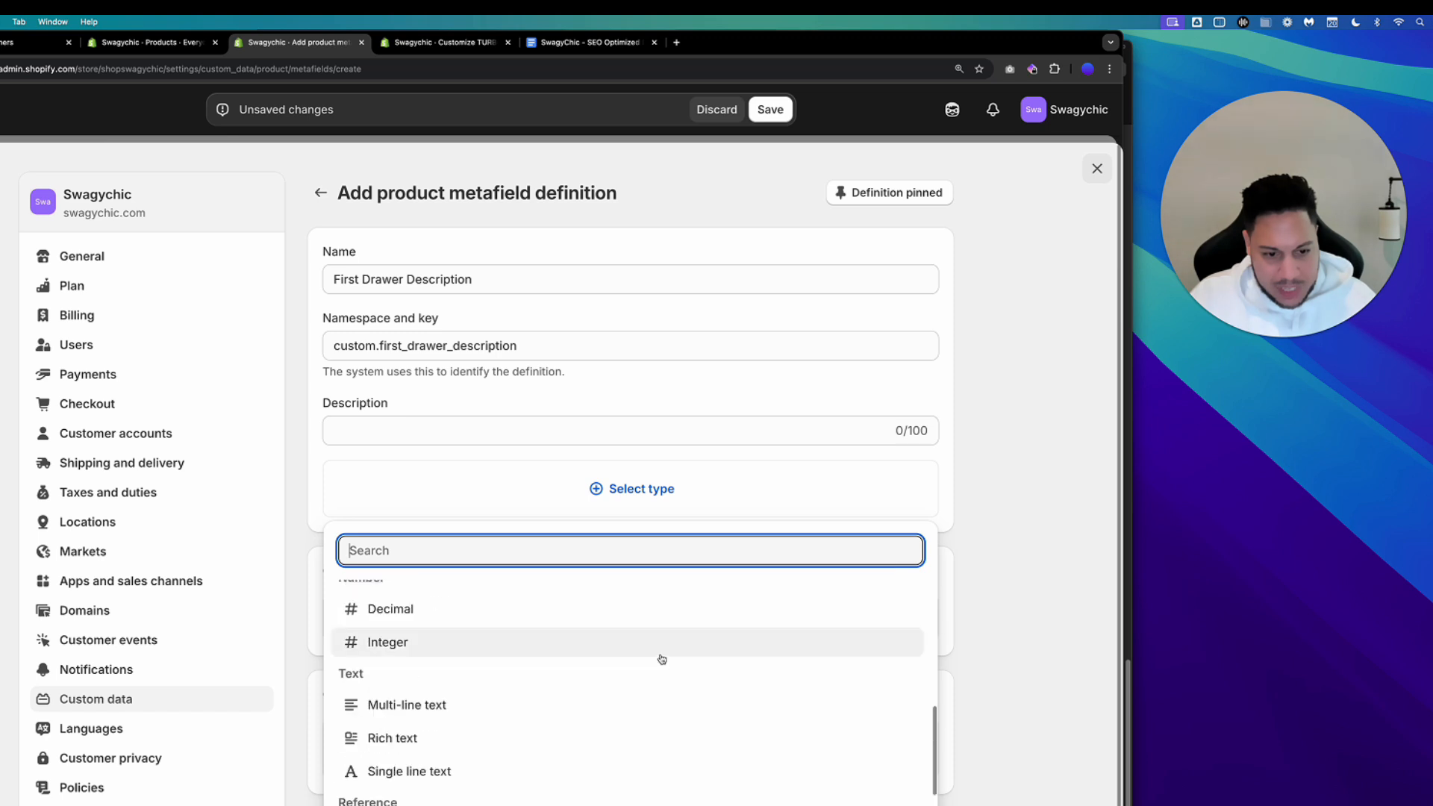
click(540, 762)
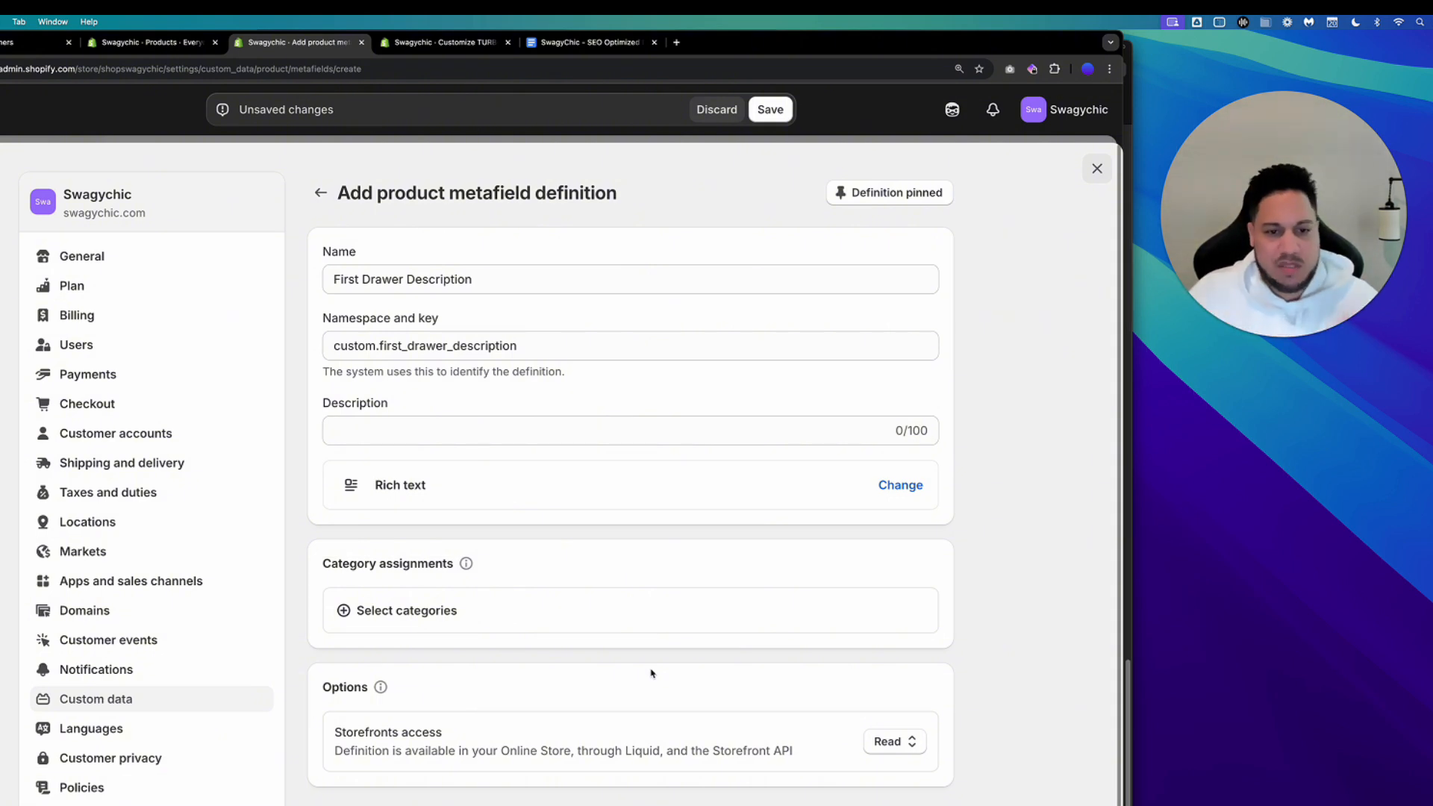
Set the description to "First drawer description information that would allow me to add bullet points" and save the definition.
click(363, 436)
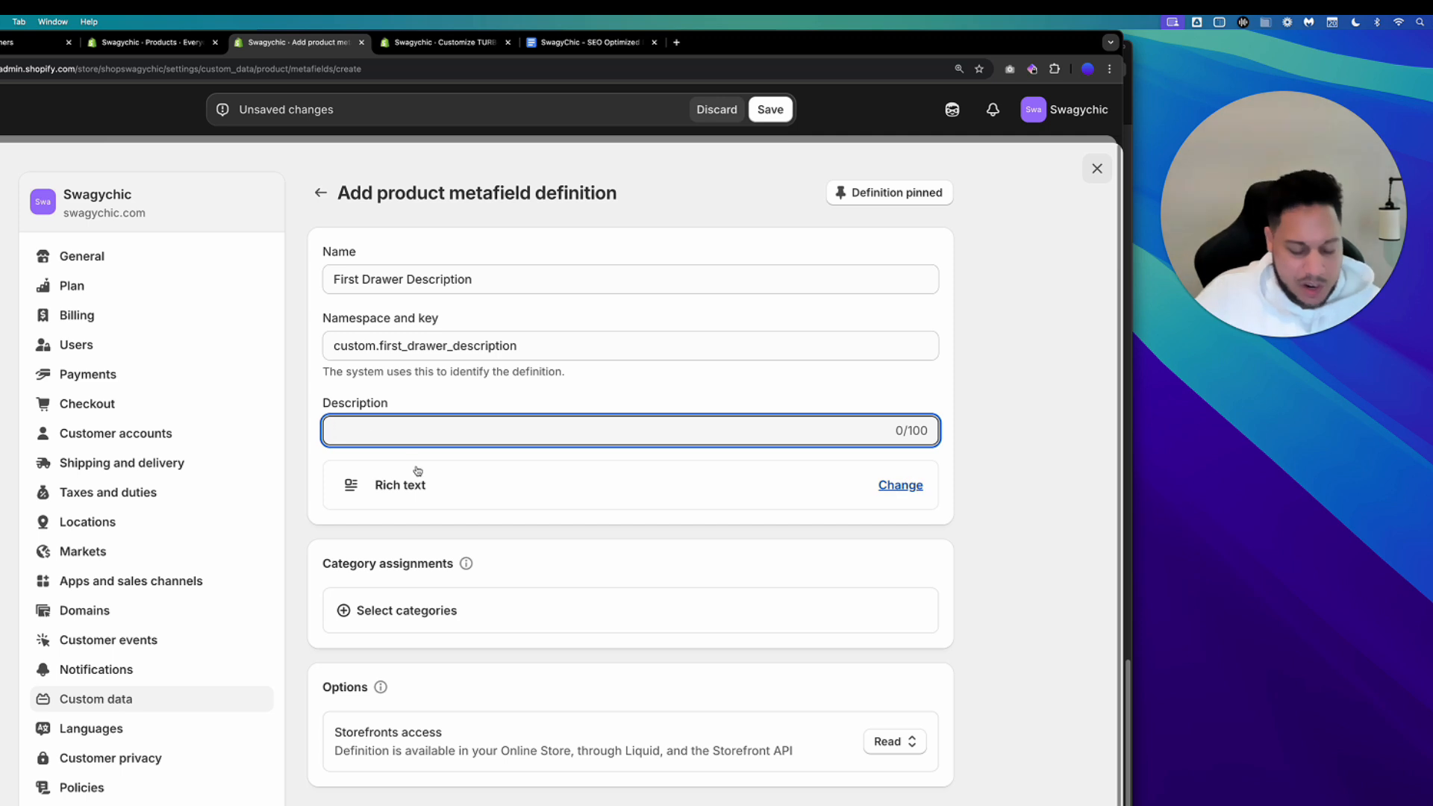
text(F)
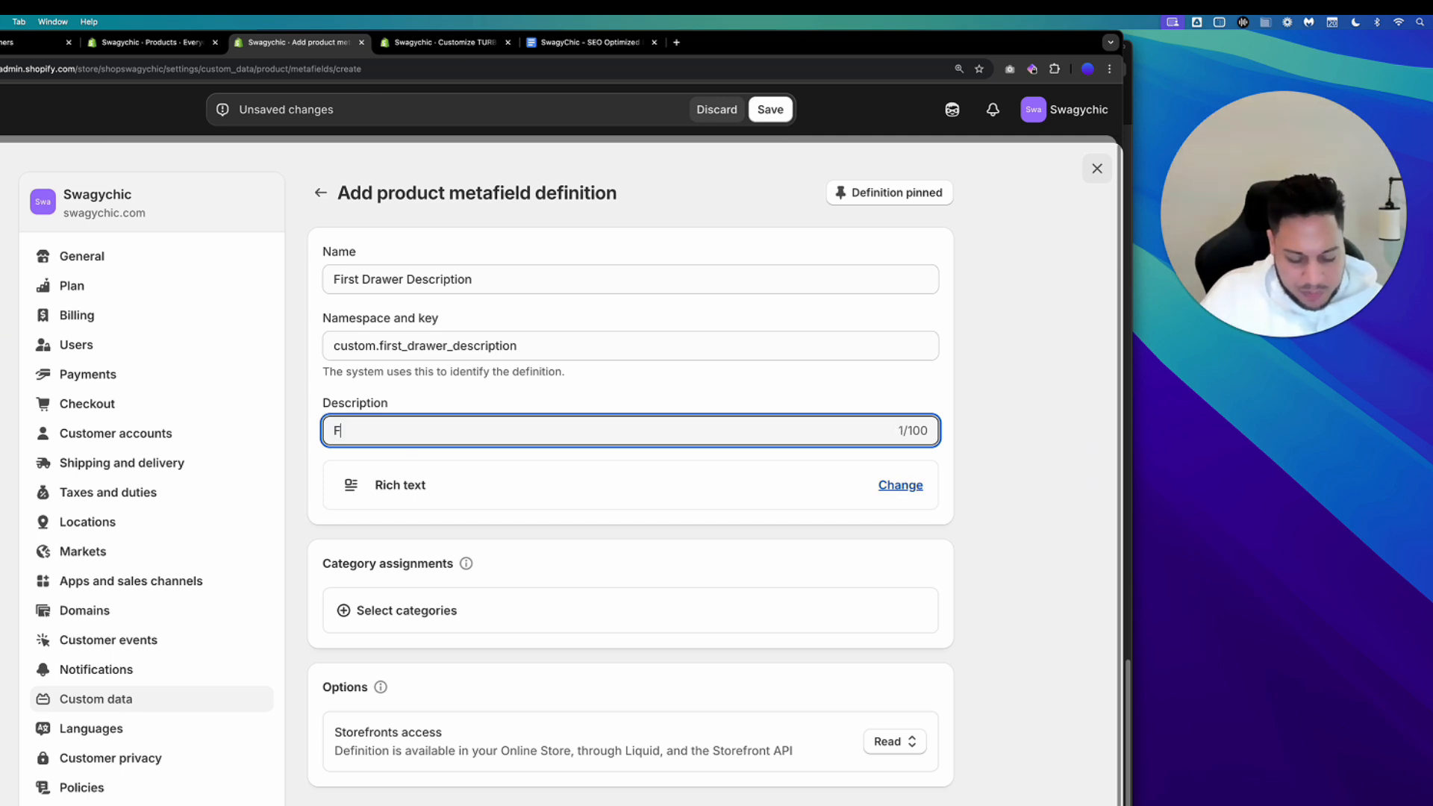
text(irst drawe)
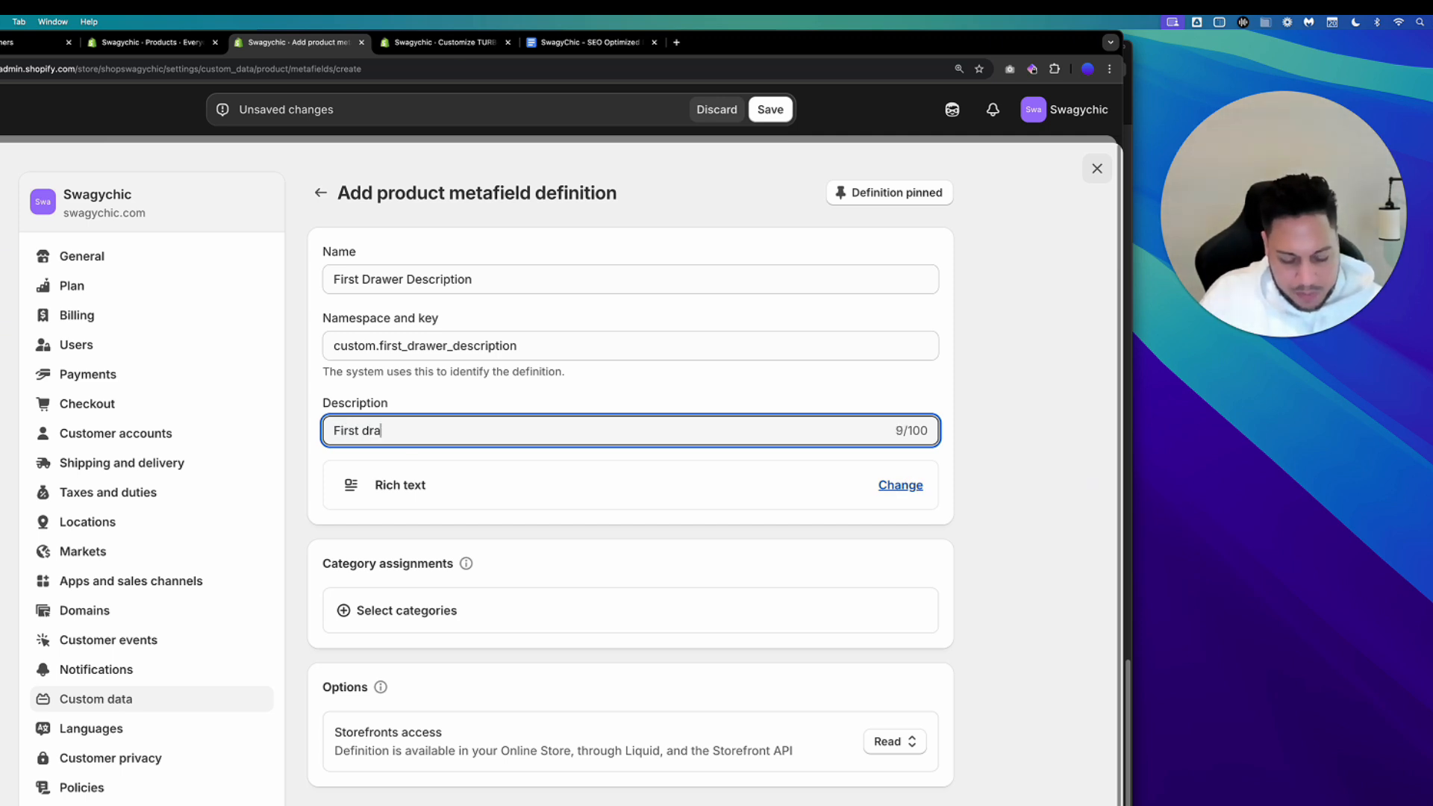
key(BackSpace)
key(BackSpace)
text(w)
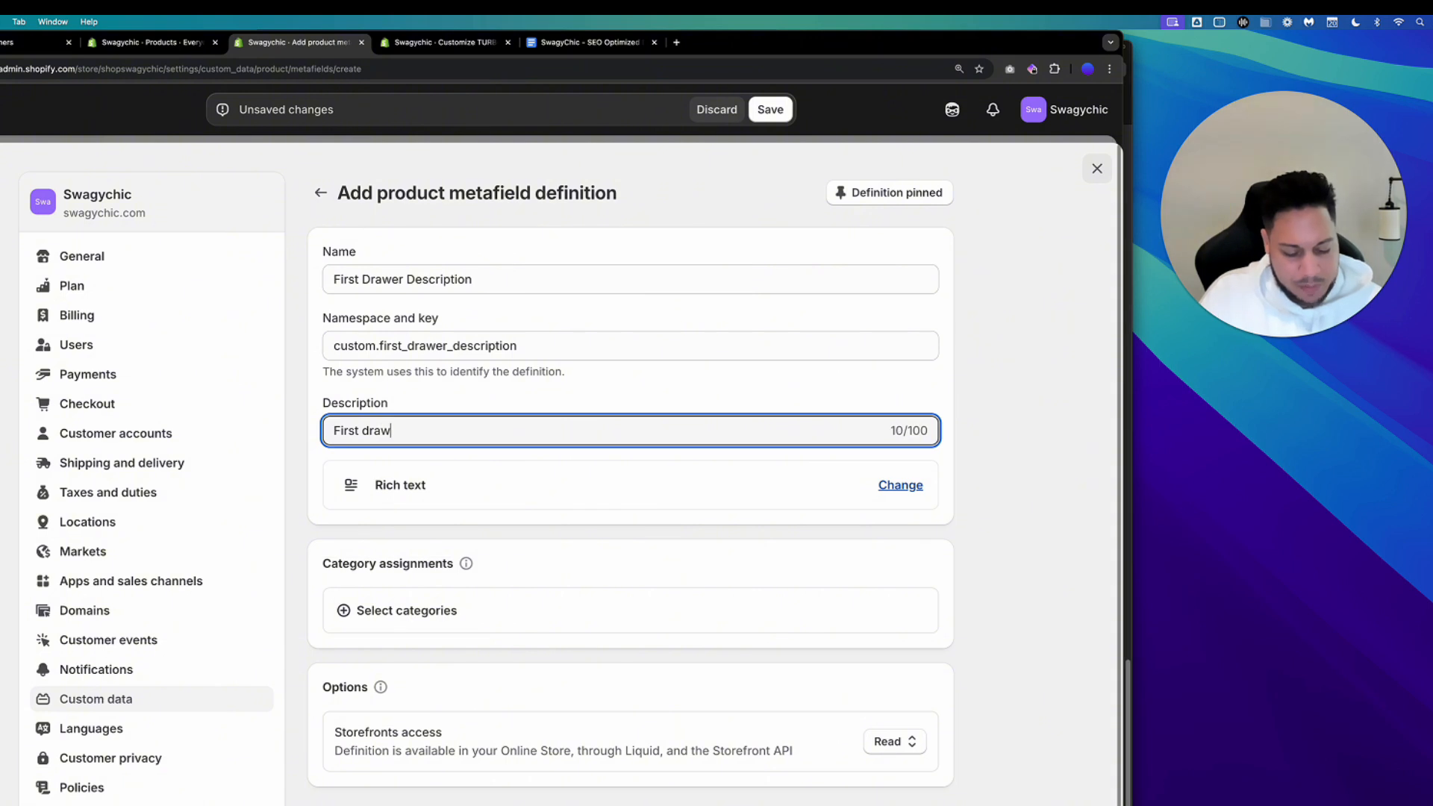
text(er desc)
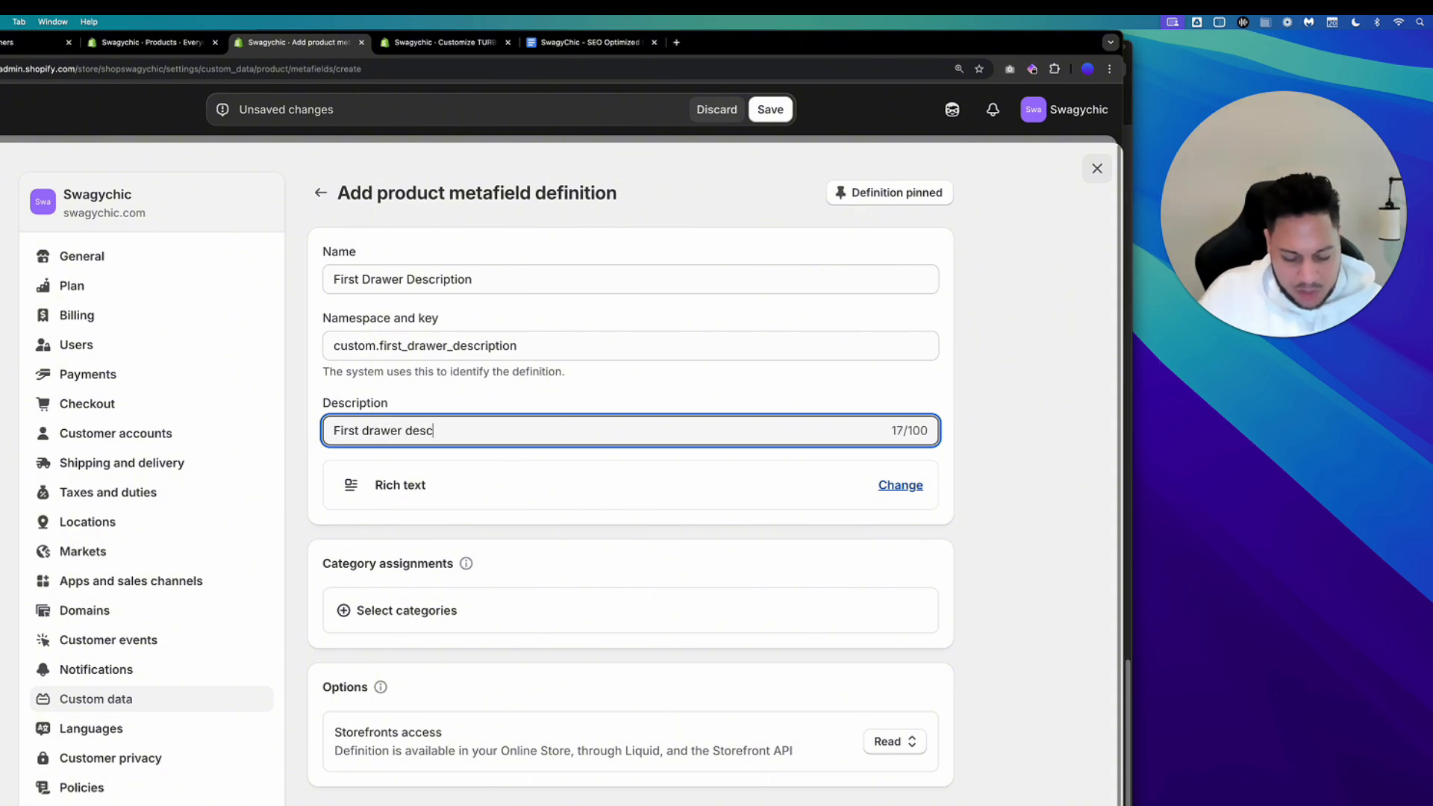
text(ription informatio)
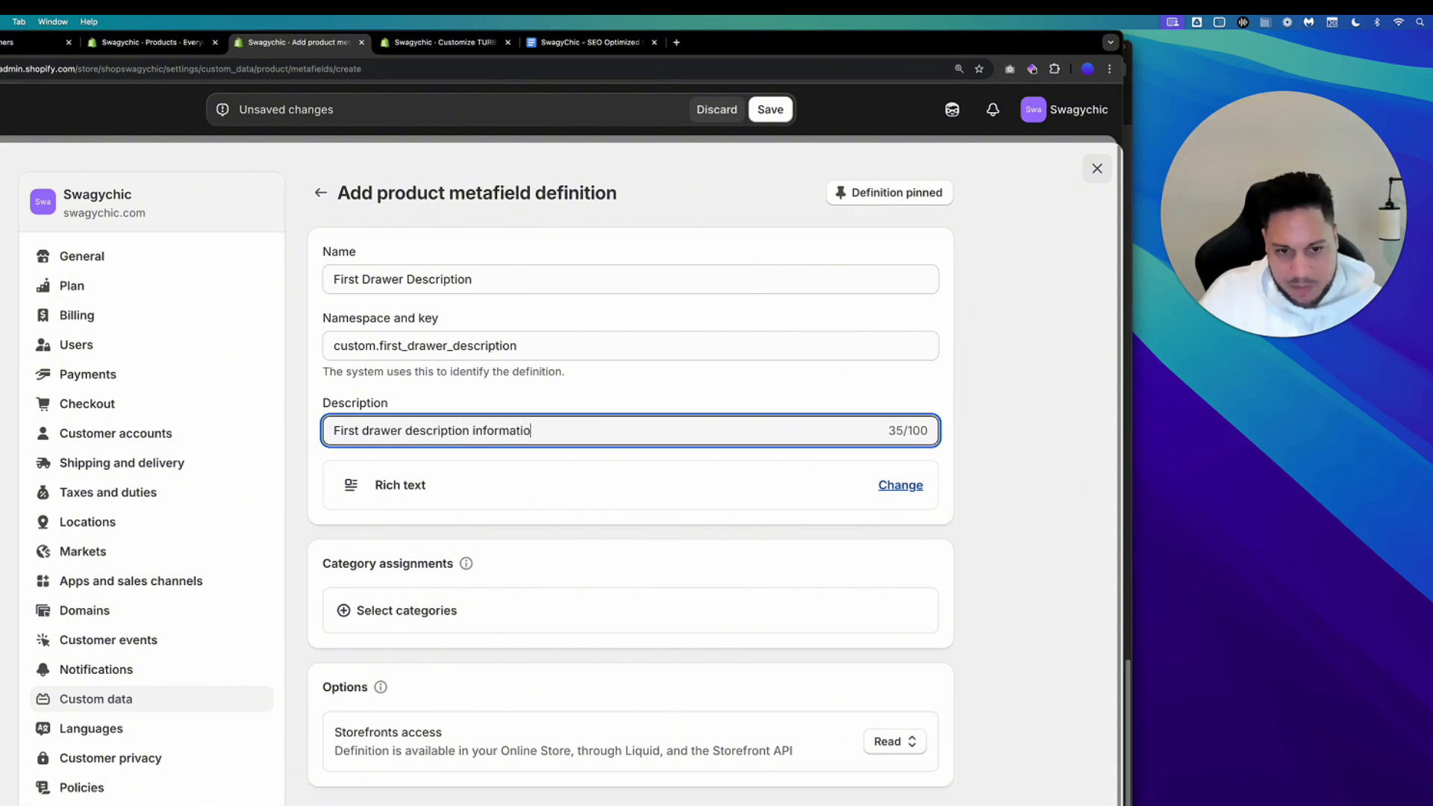
text(n that would all)
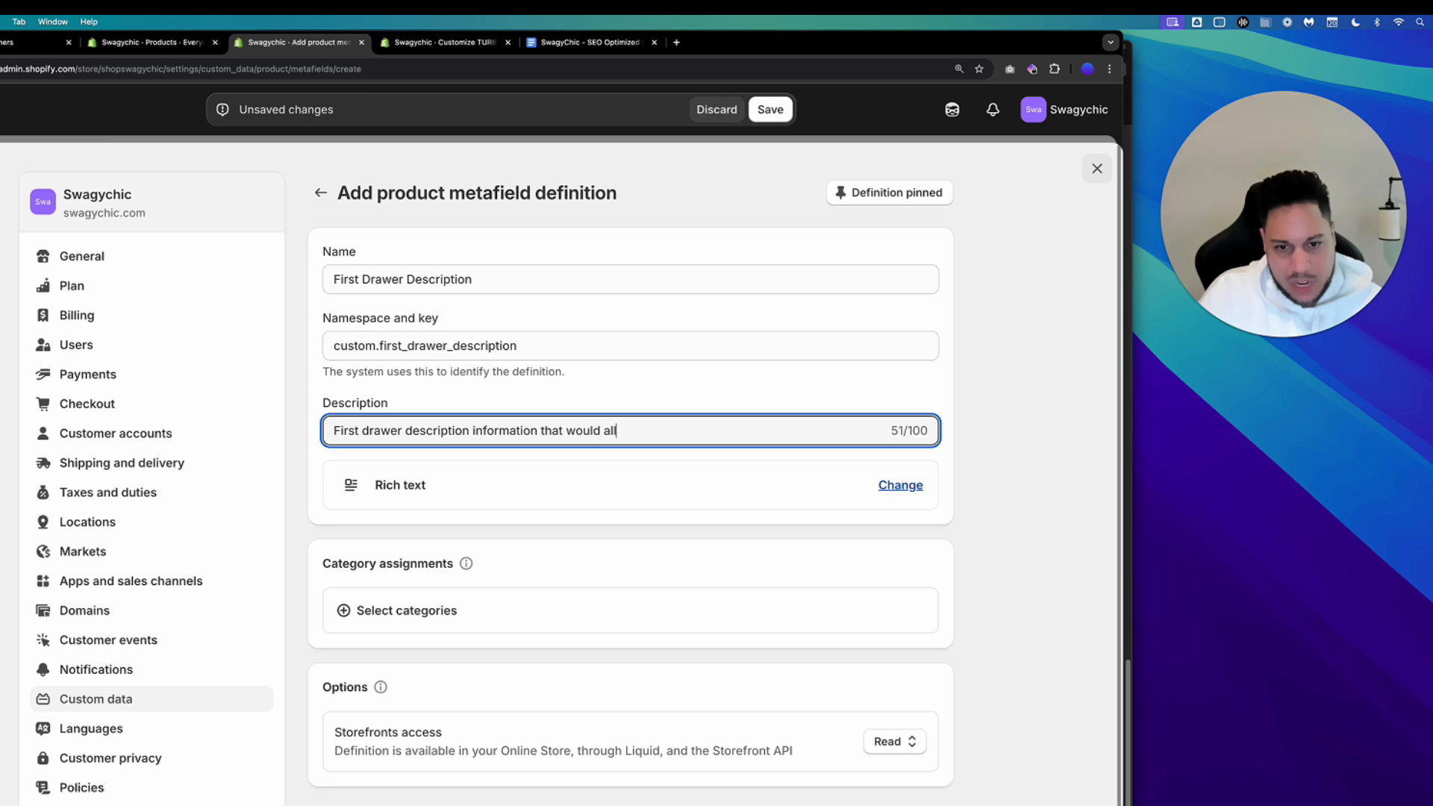
text(ow me to add bullet points)
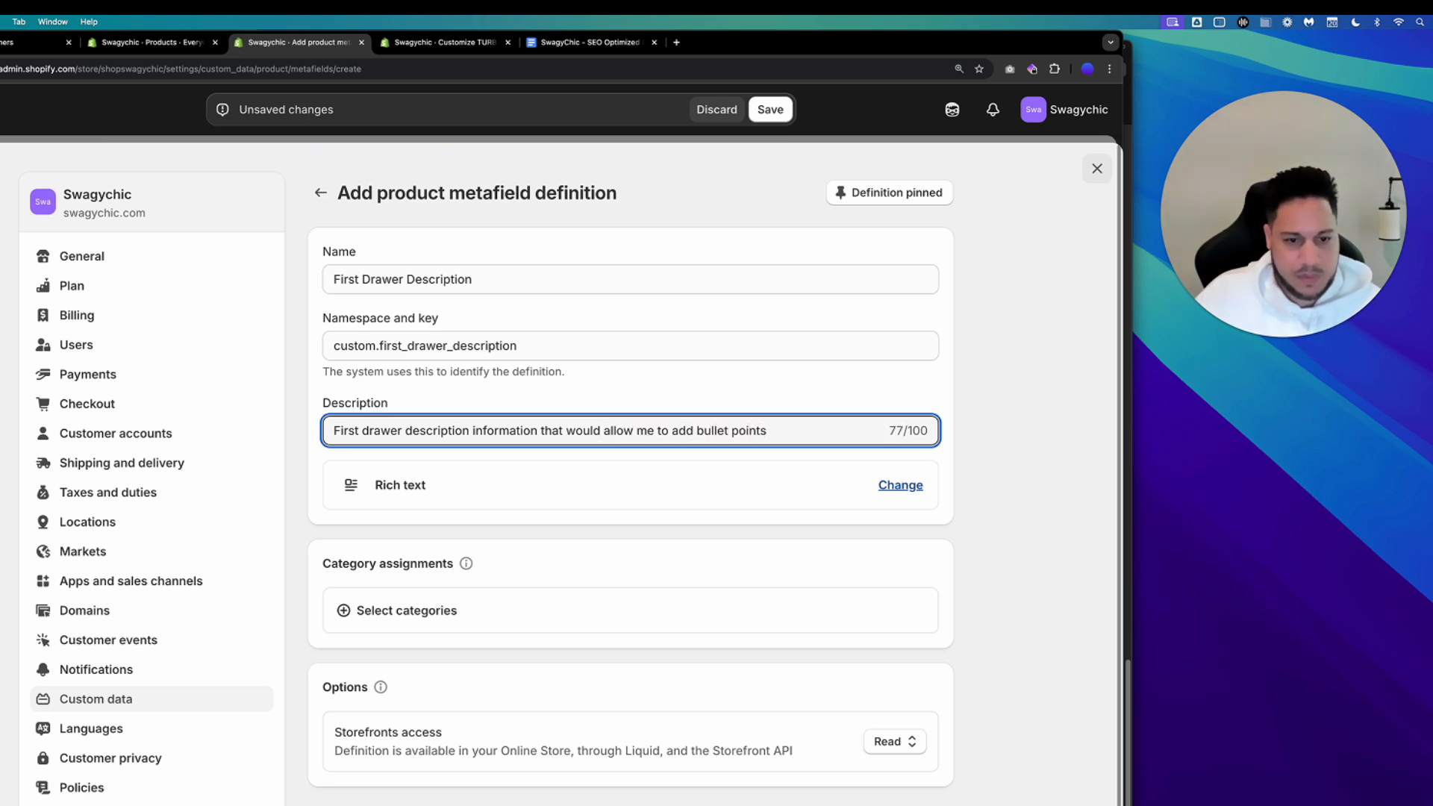
click(770, 110)
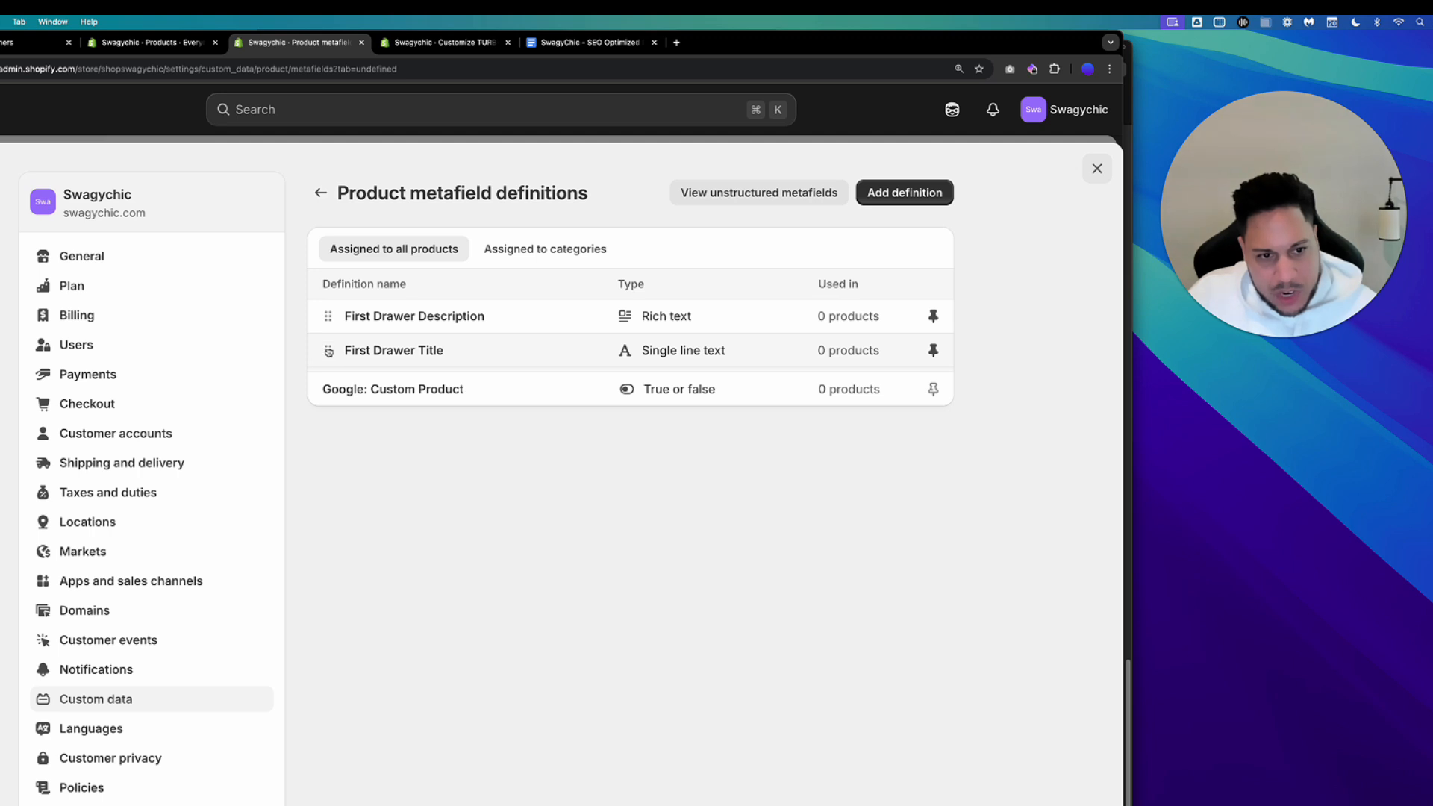
Move First Drawer Title above First Drawer Description in the definitions list.
drag(329, 352, 329, 321)
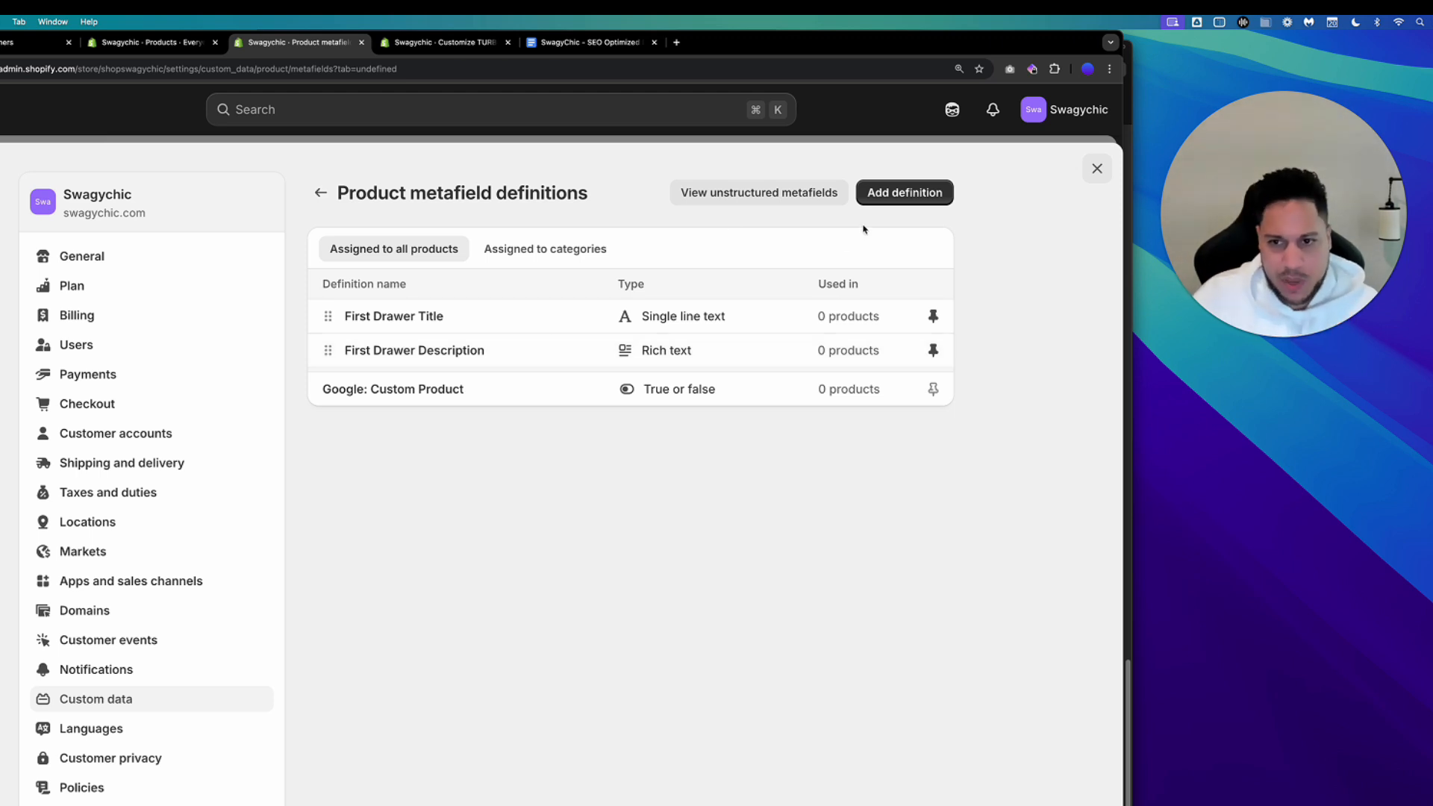
Start another product metafield definition named Second Drawer Title.
click(878, 202)
click(393, 283)
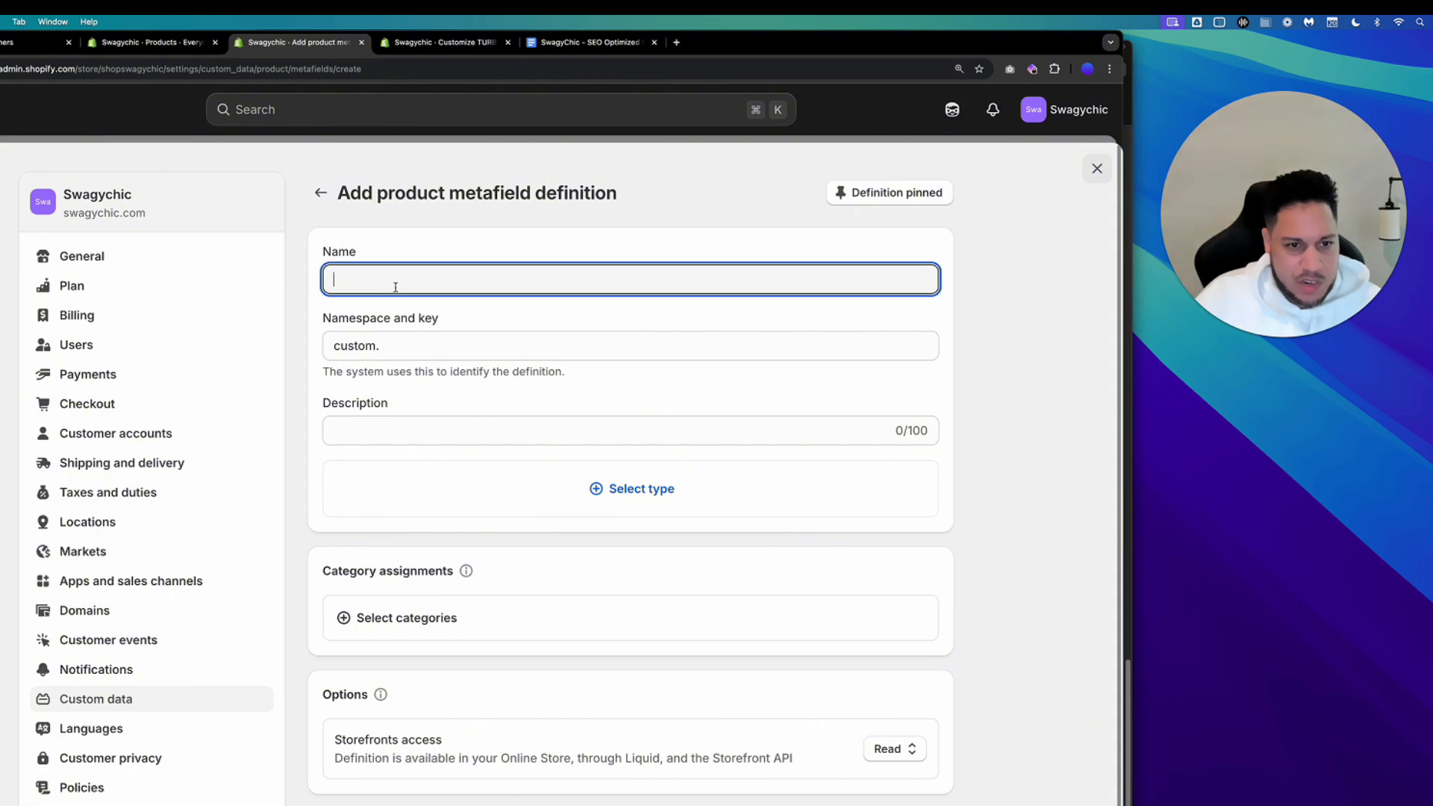
text(Se)
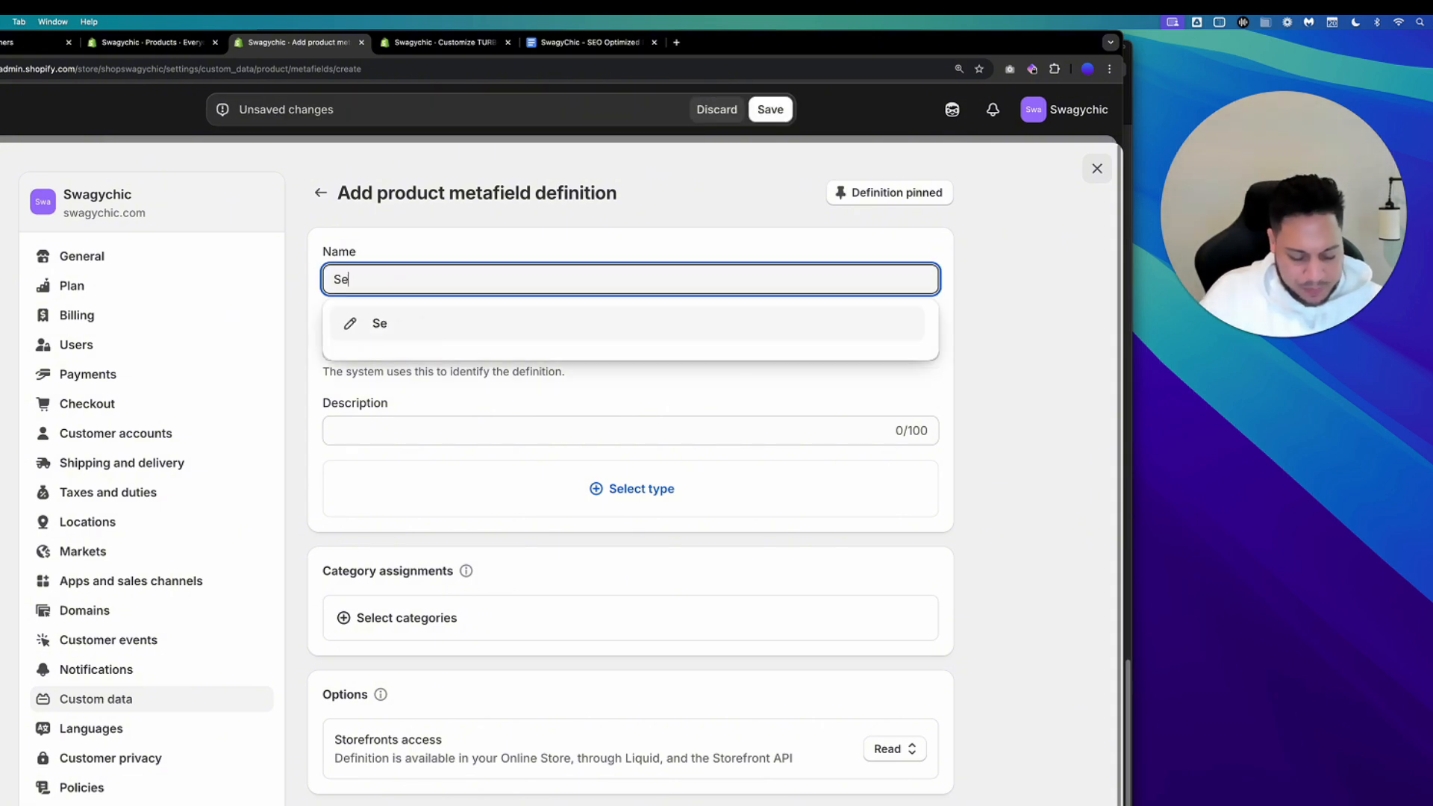
text(cond Dra)
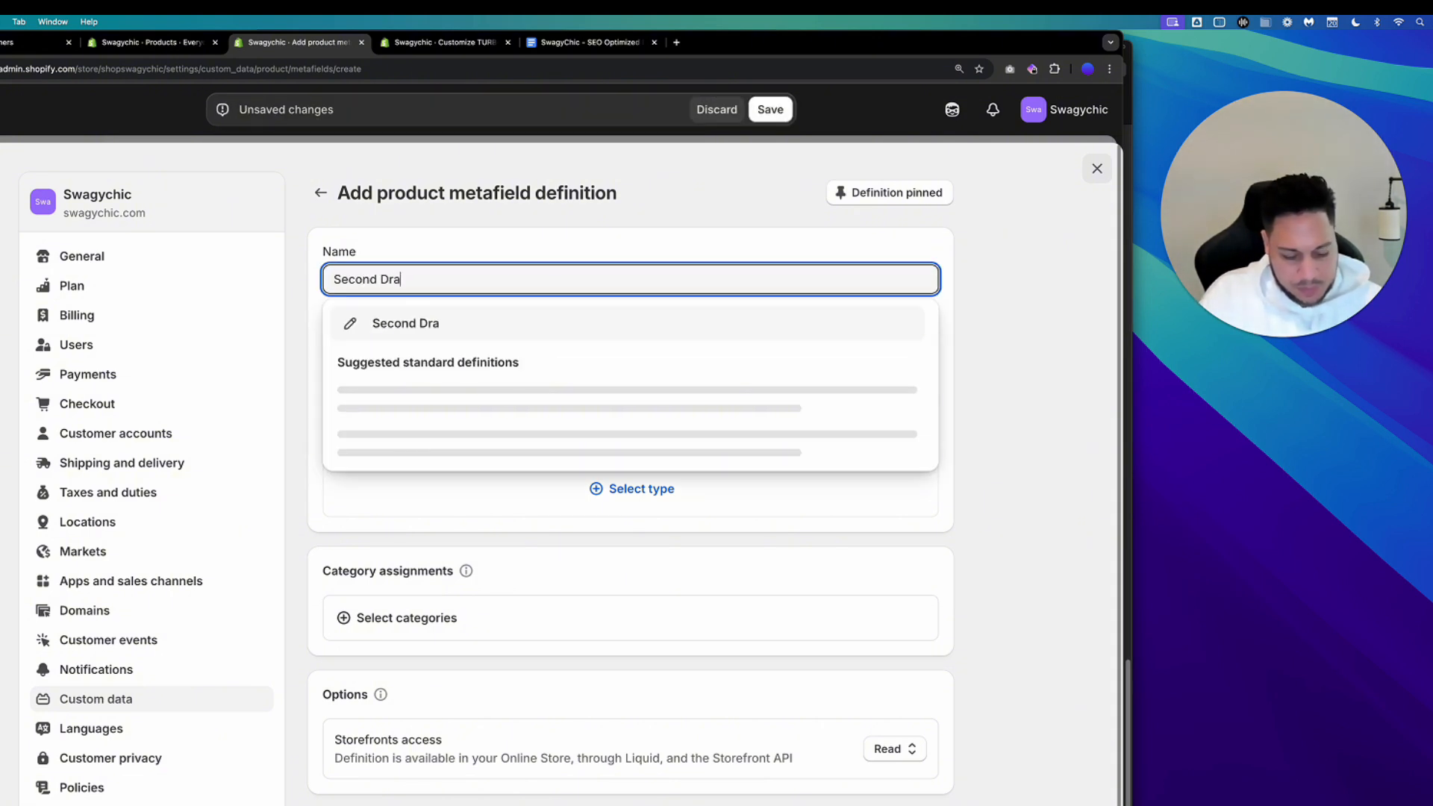
text(wer Title)
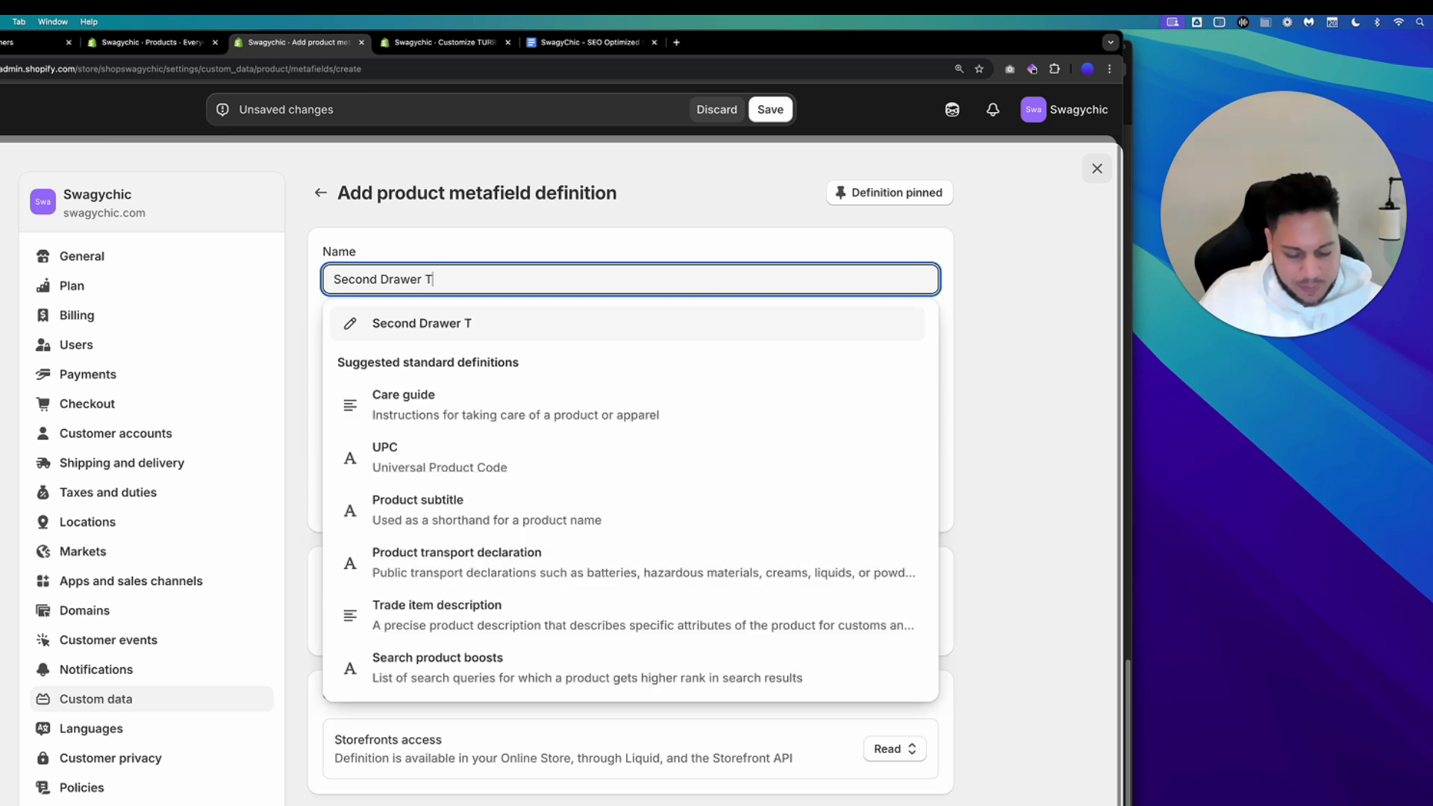
click(430, 322)
Set its type to Single line text and save the definition.
click(574, 504)
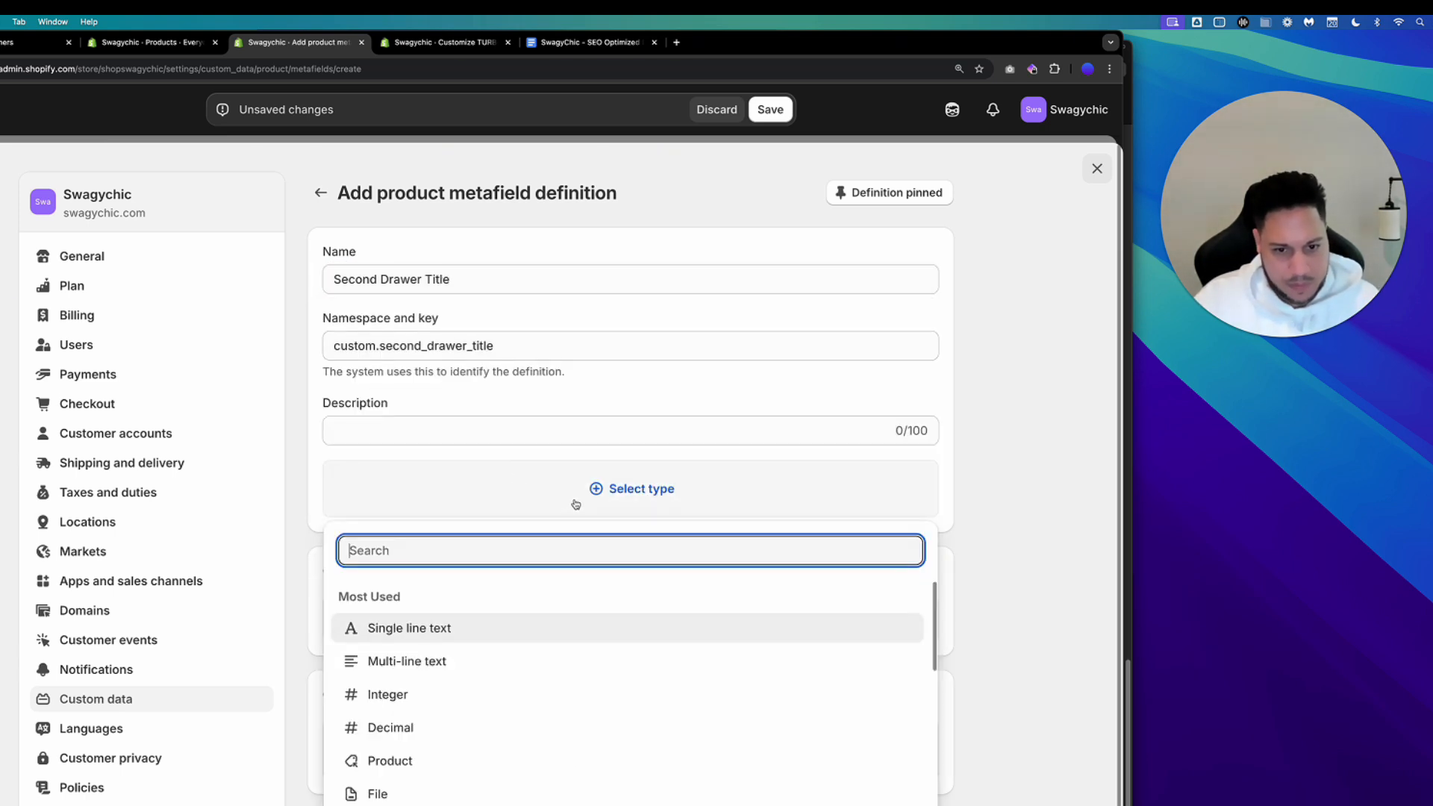
click(481, 629)
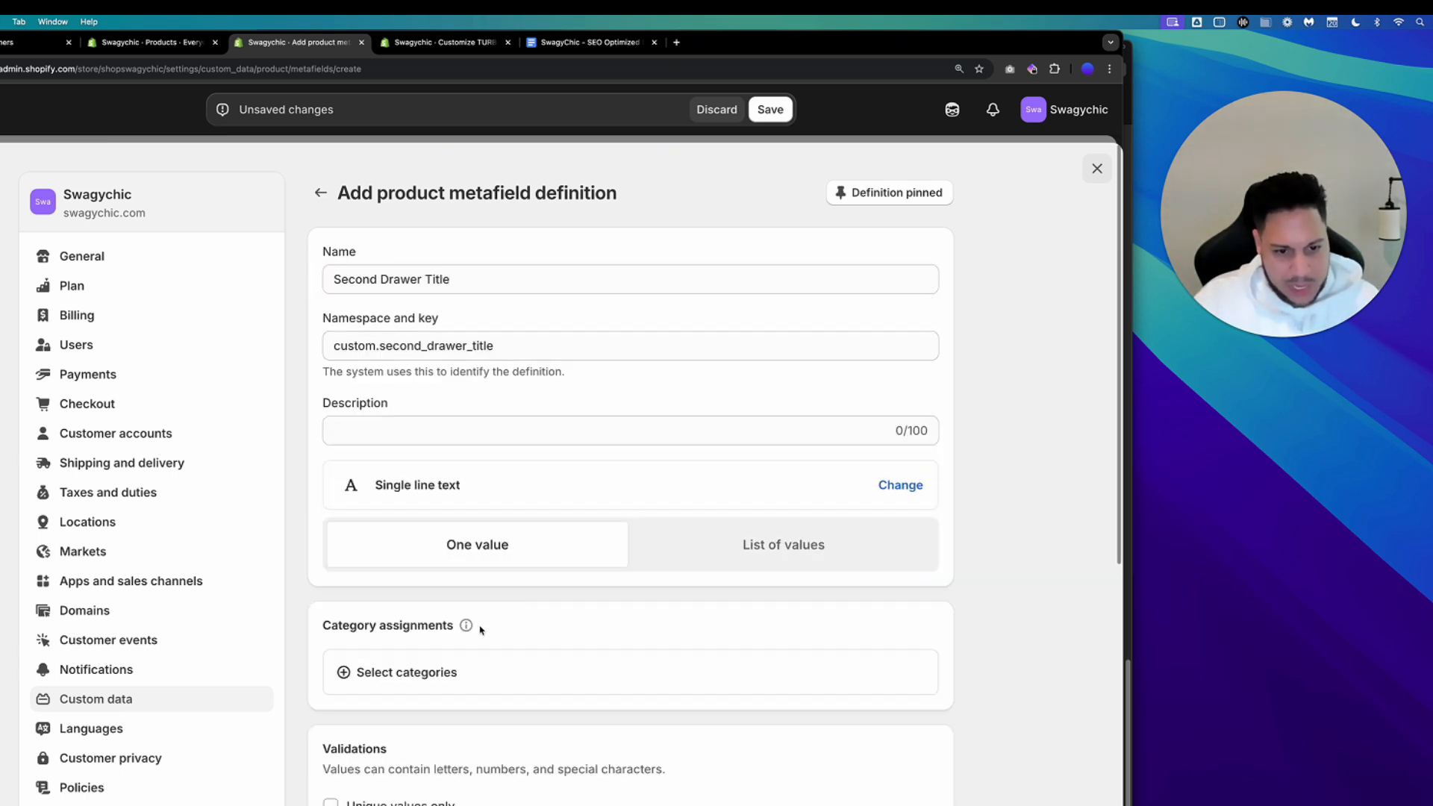
click(771, 110)
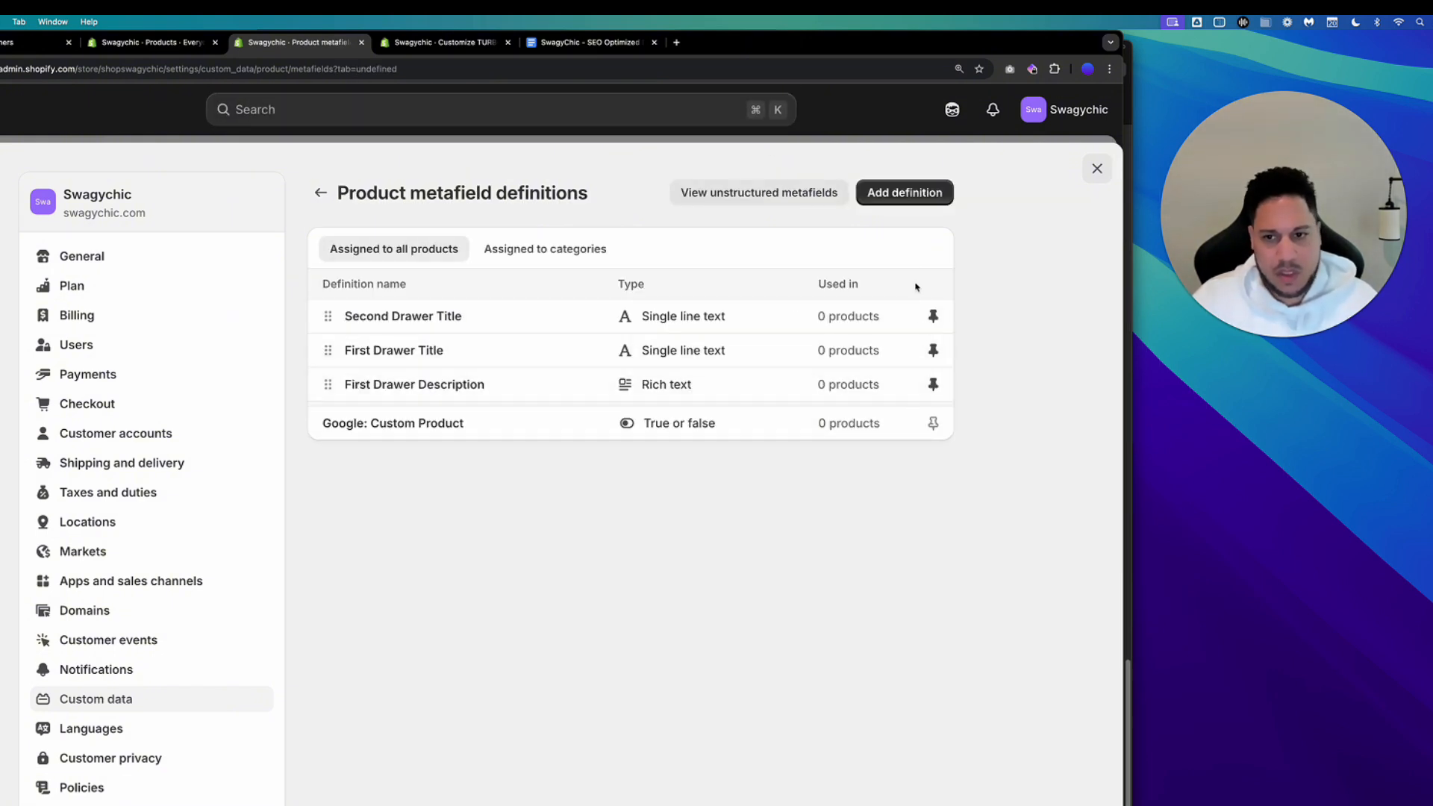
Open the First Drawer Description definition to review its settings and return to the list.
drag(492, 386, 376, 391)
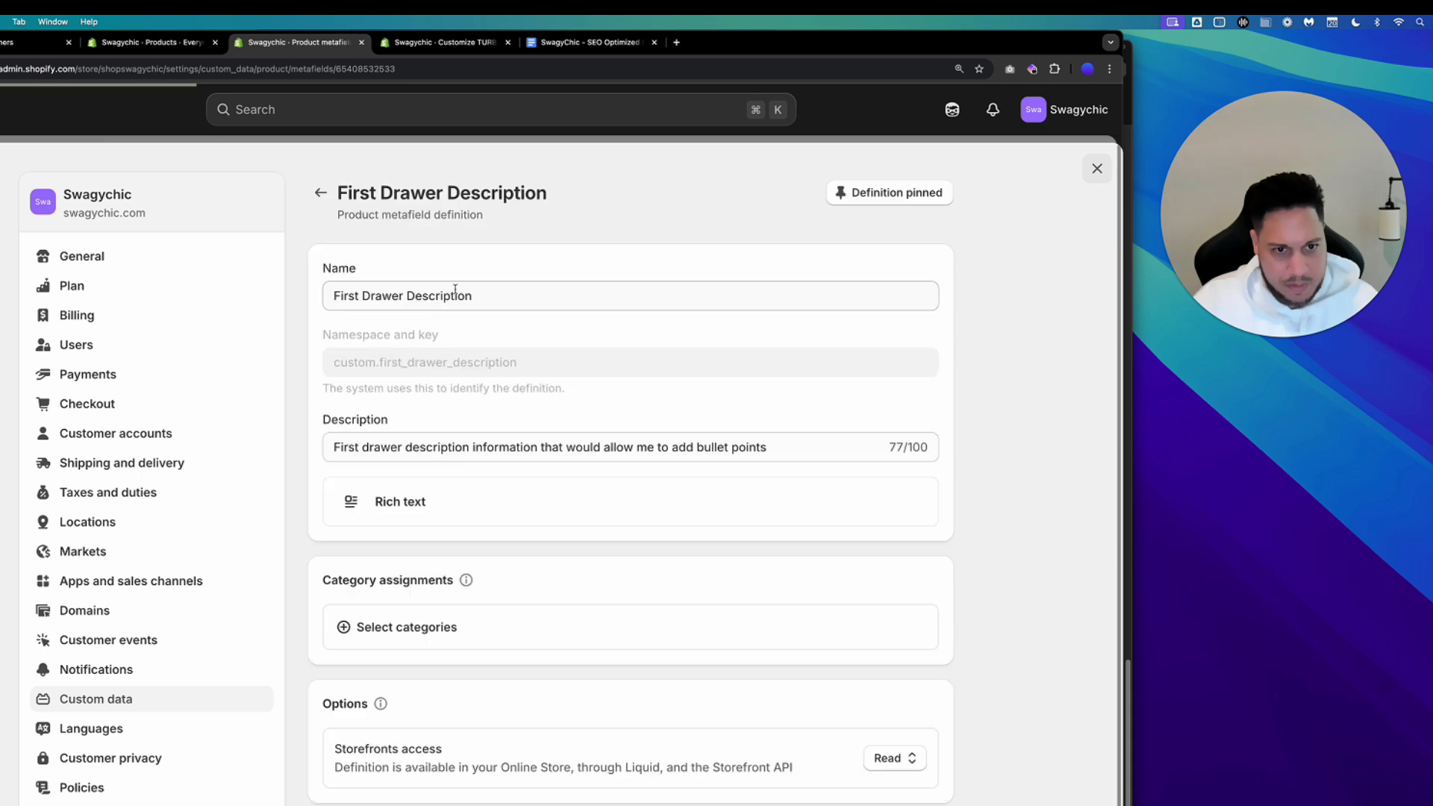
drag(364, 296, 474, 297)
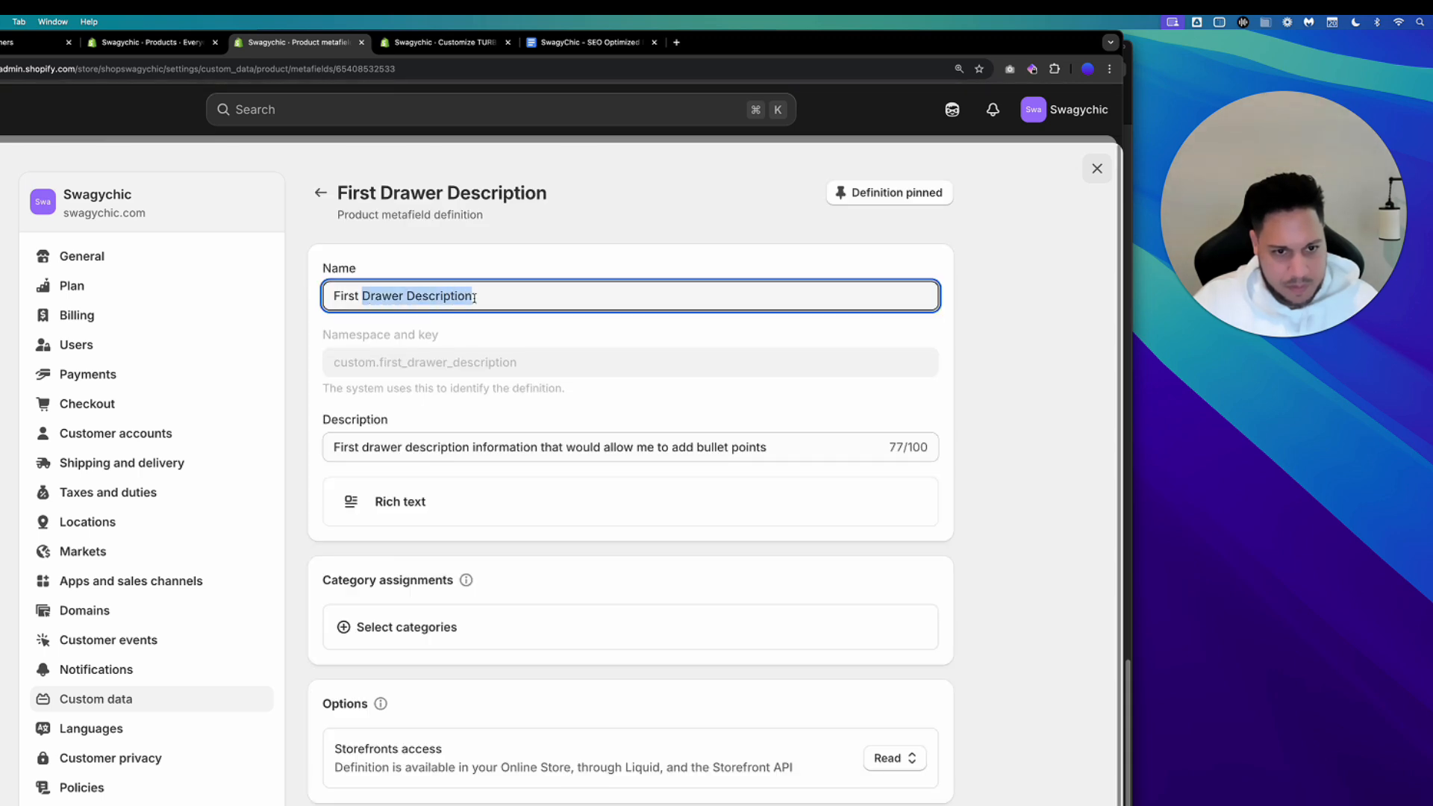
click(320, 192)
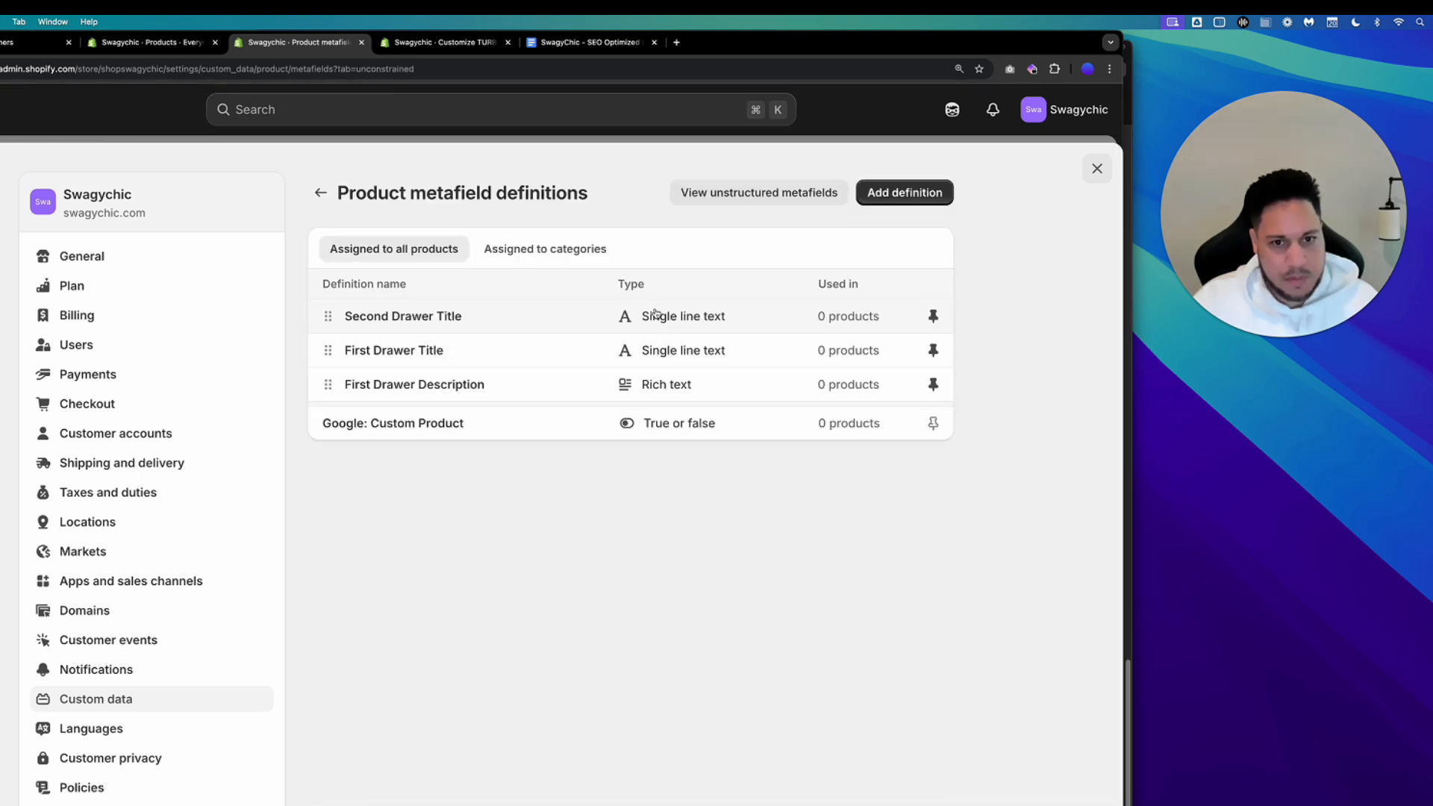
Start a new product metafield definition named Second Drawer Description.
click(862, 205)
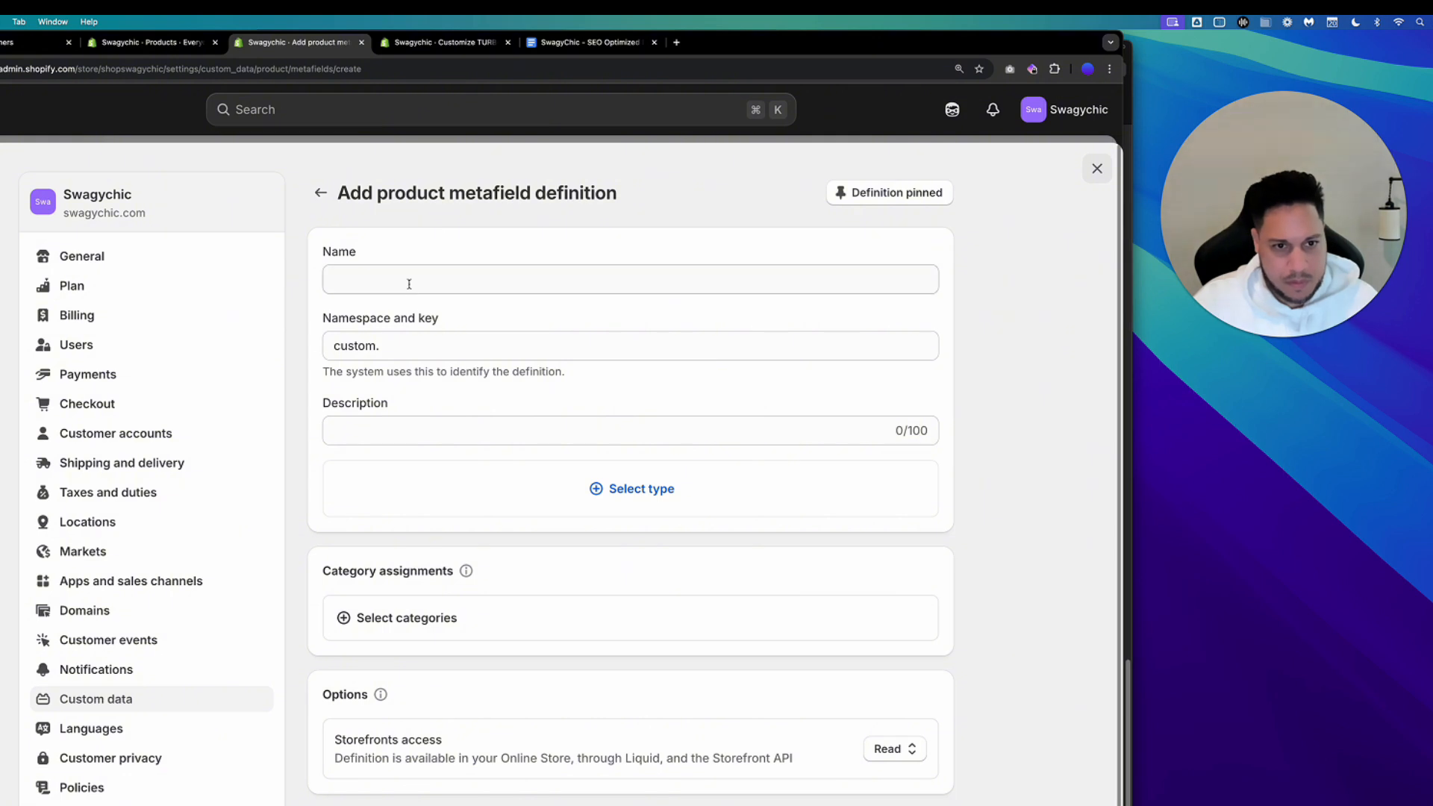
click(395, 273)
text(Second Drawer Description)
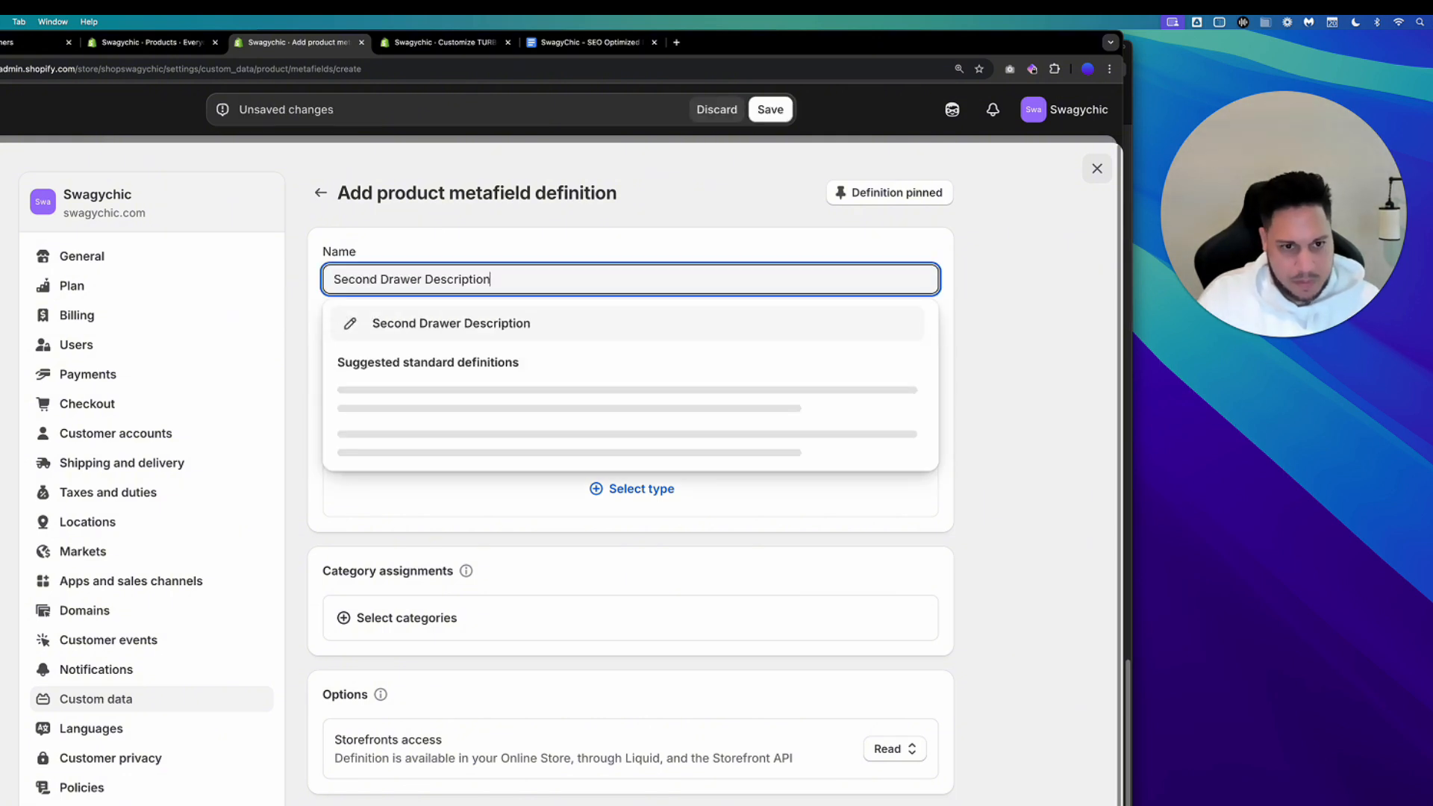
click(408, 324)
Confirm the name Second Drawer Description, set its type to Rich text, and save the definition.
click(568, 508)
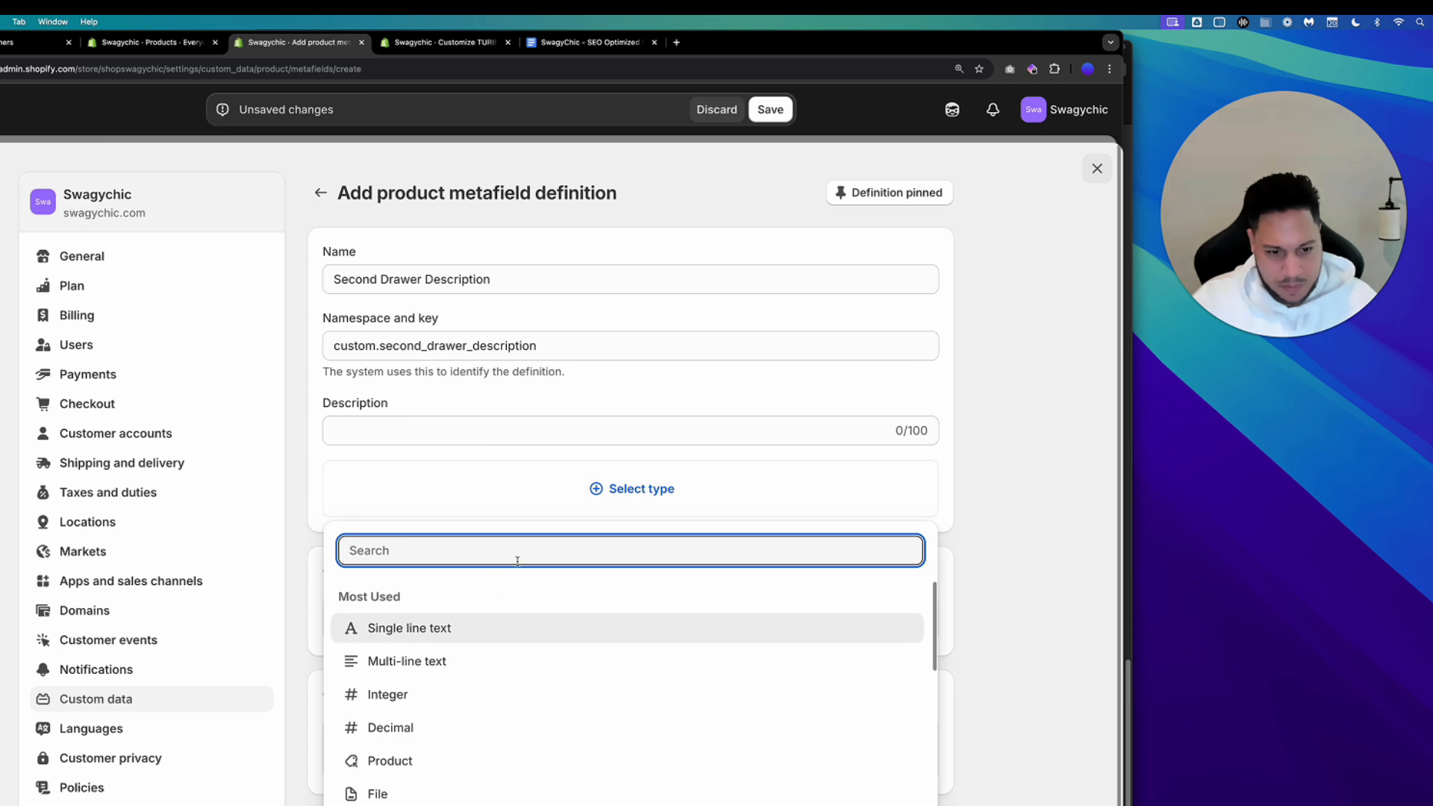
scroll(491, 739, down, 5)
scroll(492, 739, down, 3)
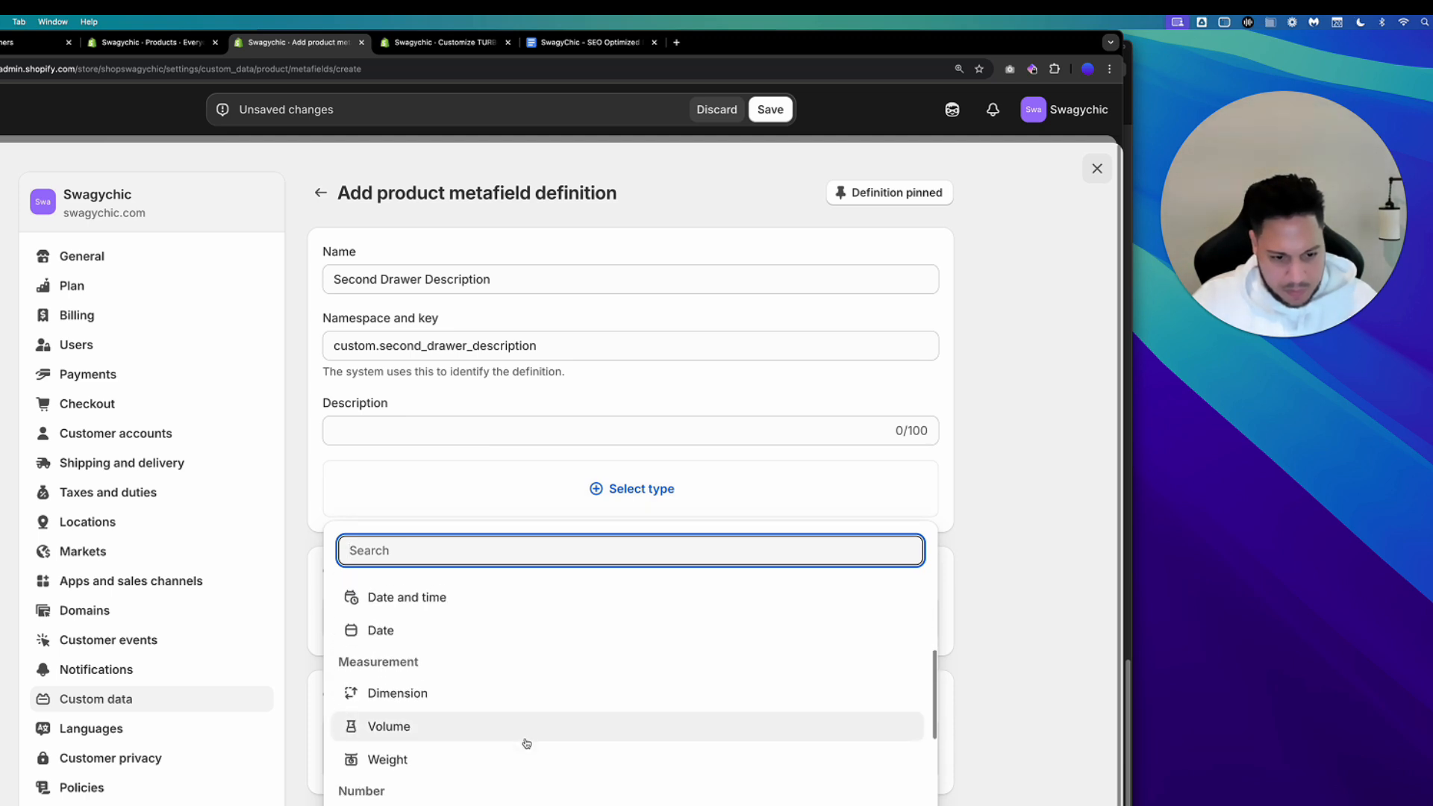
click(511, 805)
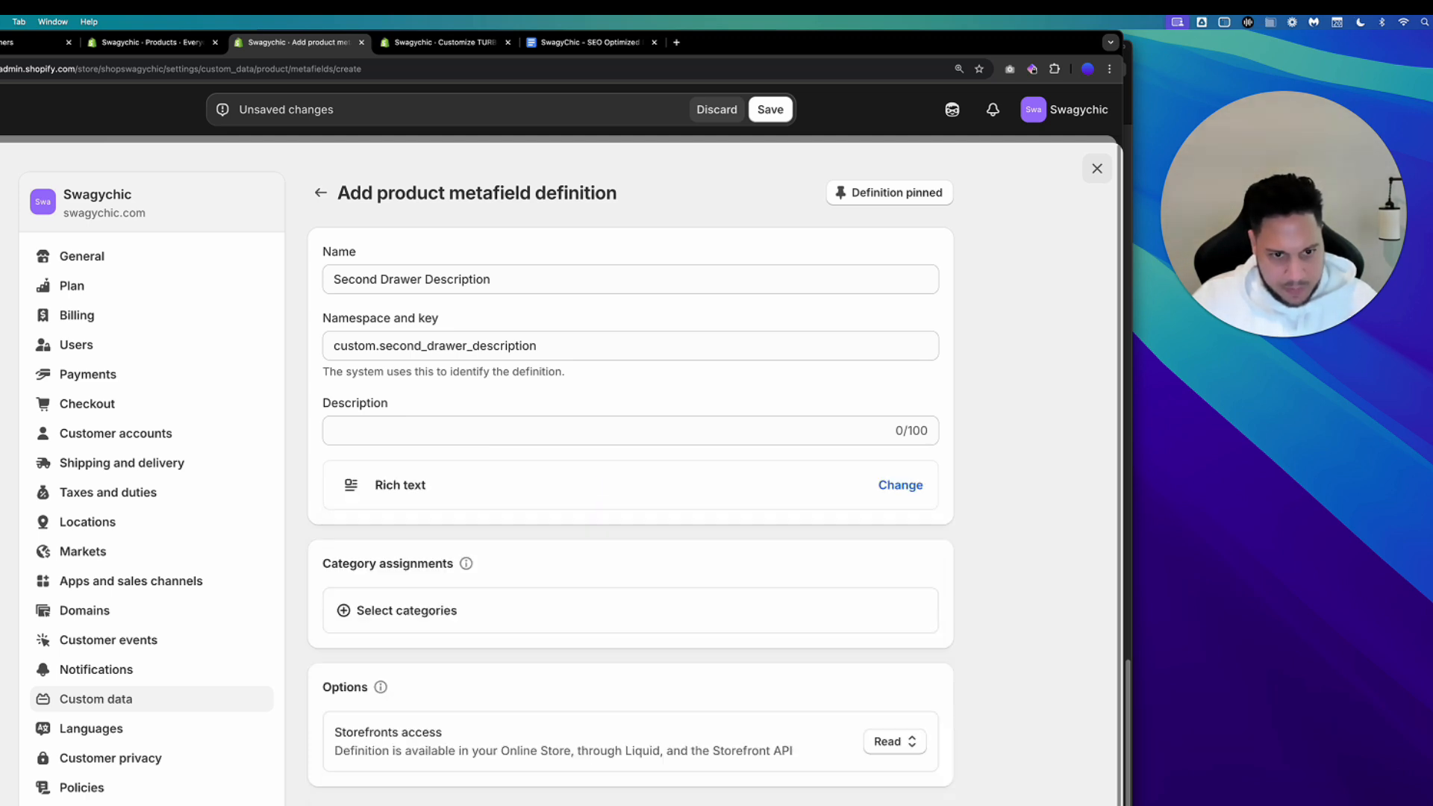
click(766, 110)
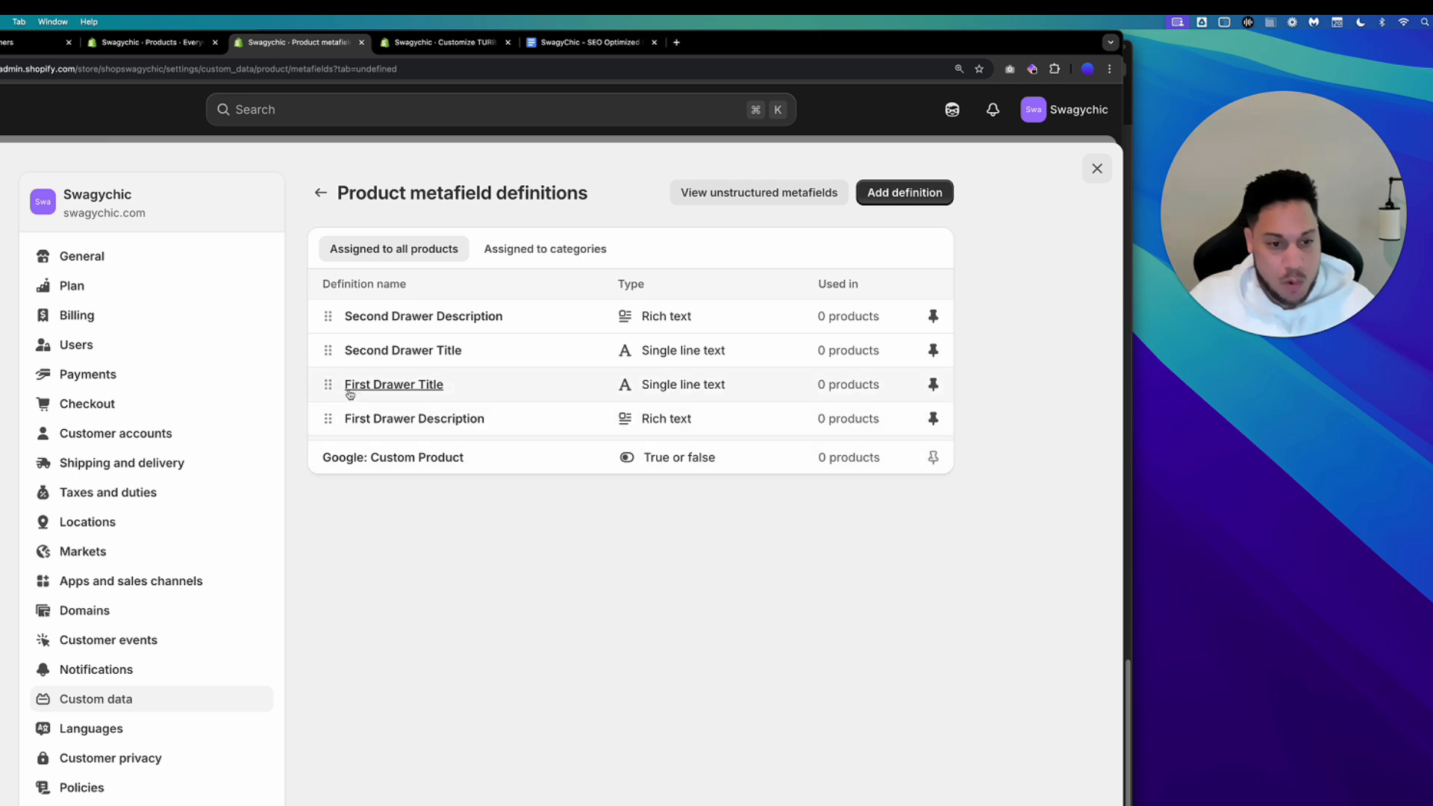
Reorder the definitions to First Drawer Title, First Drawer Description, Second Drawer Title, Second Drawer Description, then close settings.
drag(329, 386, 329, 316)
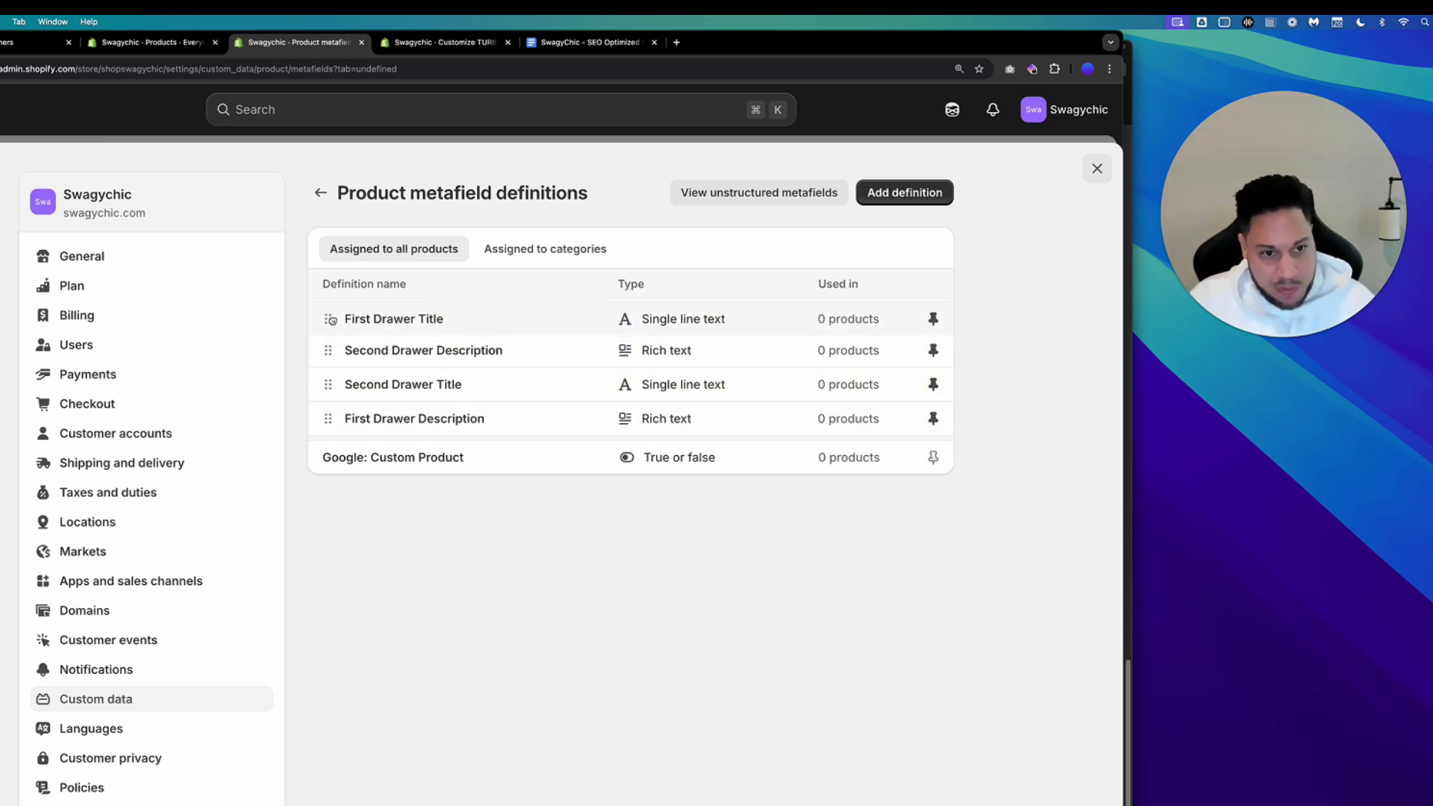
drag(335, 420, 333, 347)
drag(330, 418, 330, 383)
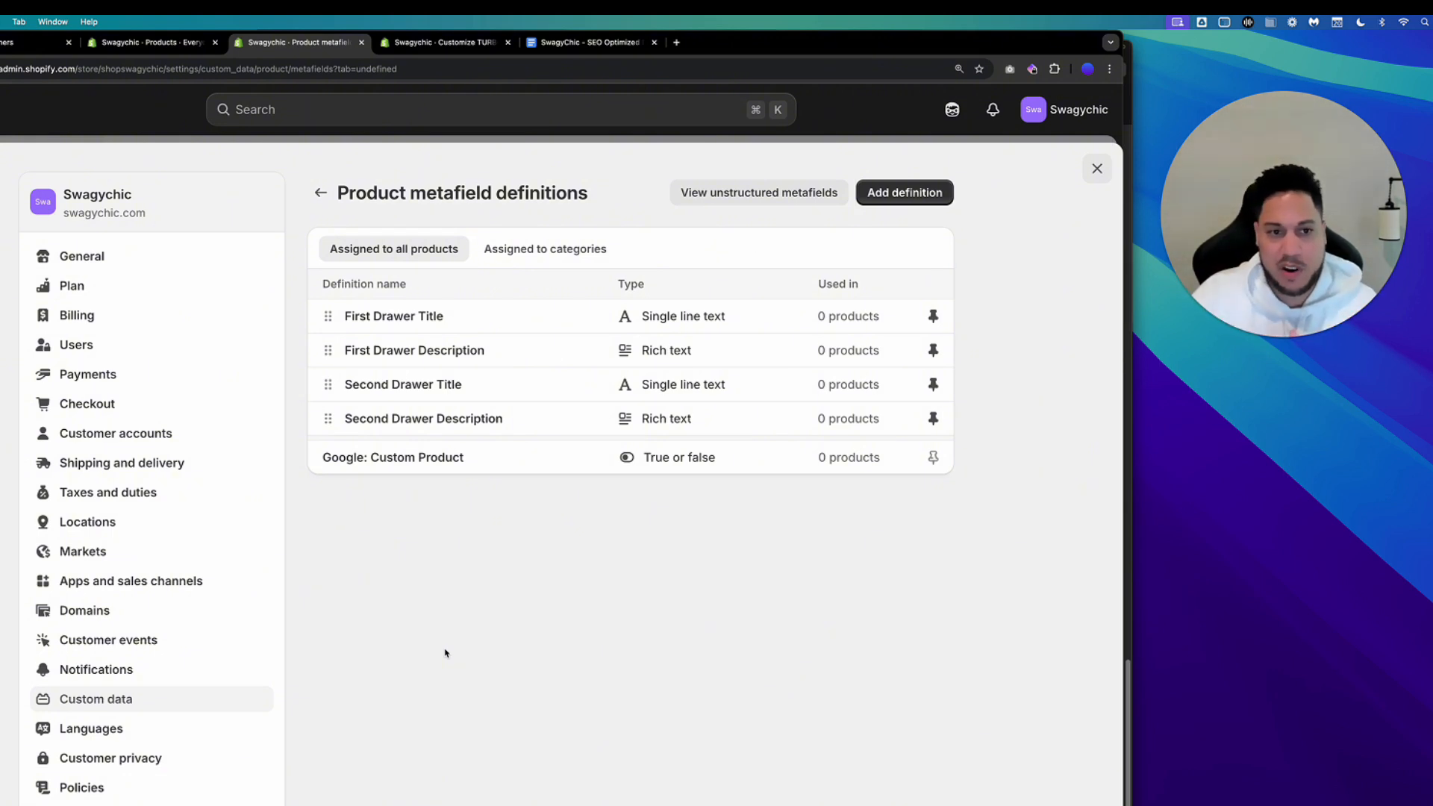
click(1097, 169)
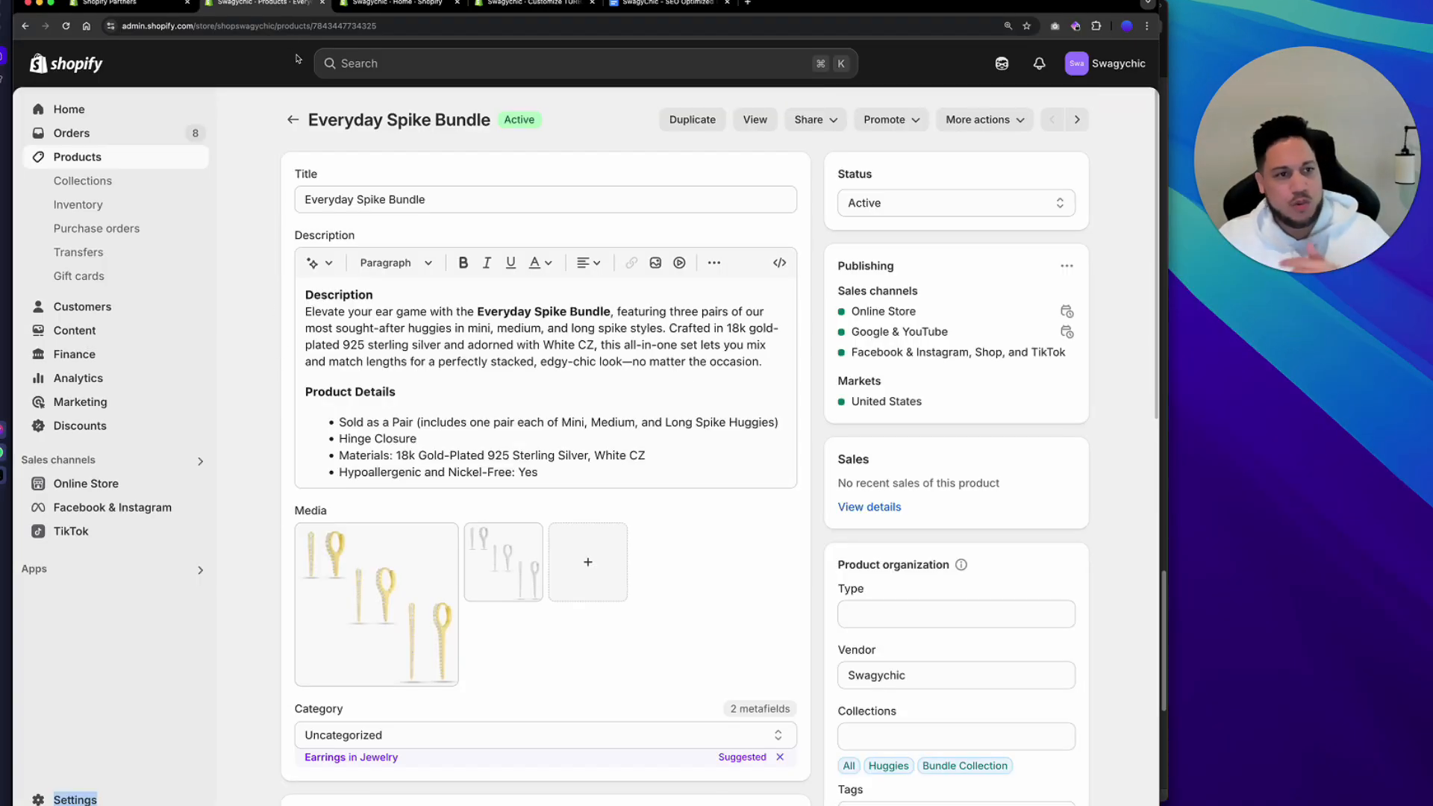
Fill the Everyday Spike Bundle's First Drawer Title metafield with "Product Details" copied from the SEO descriptions document.
click(66, 26)
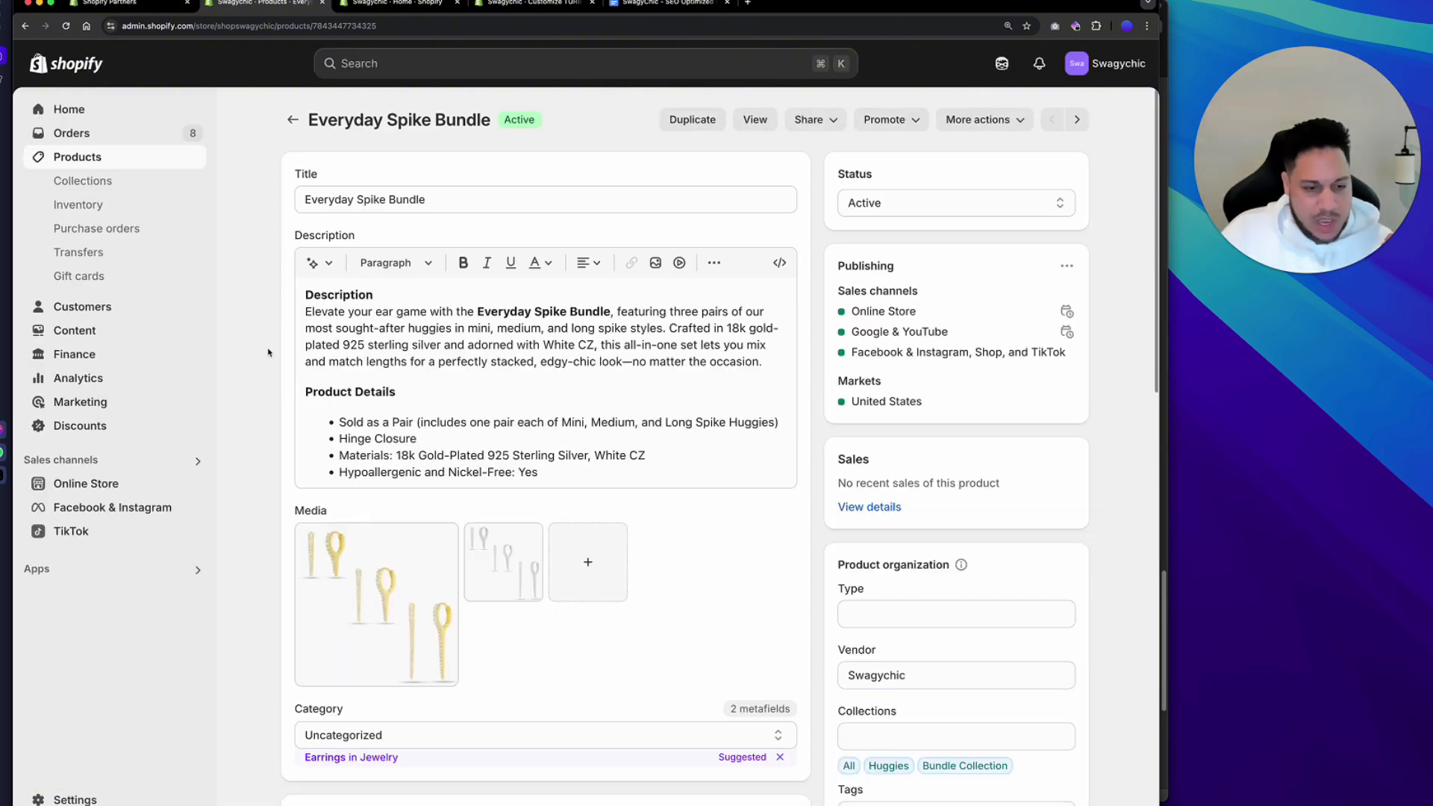
scroll(268, 352, down, 12)
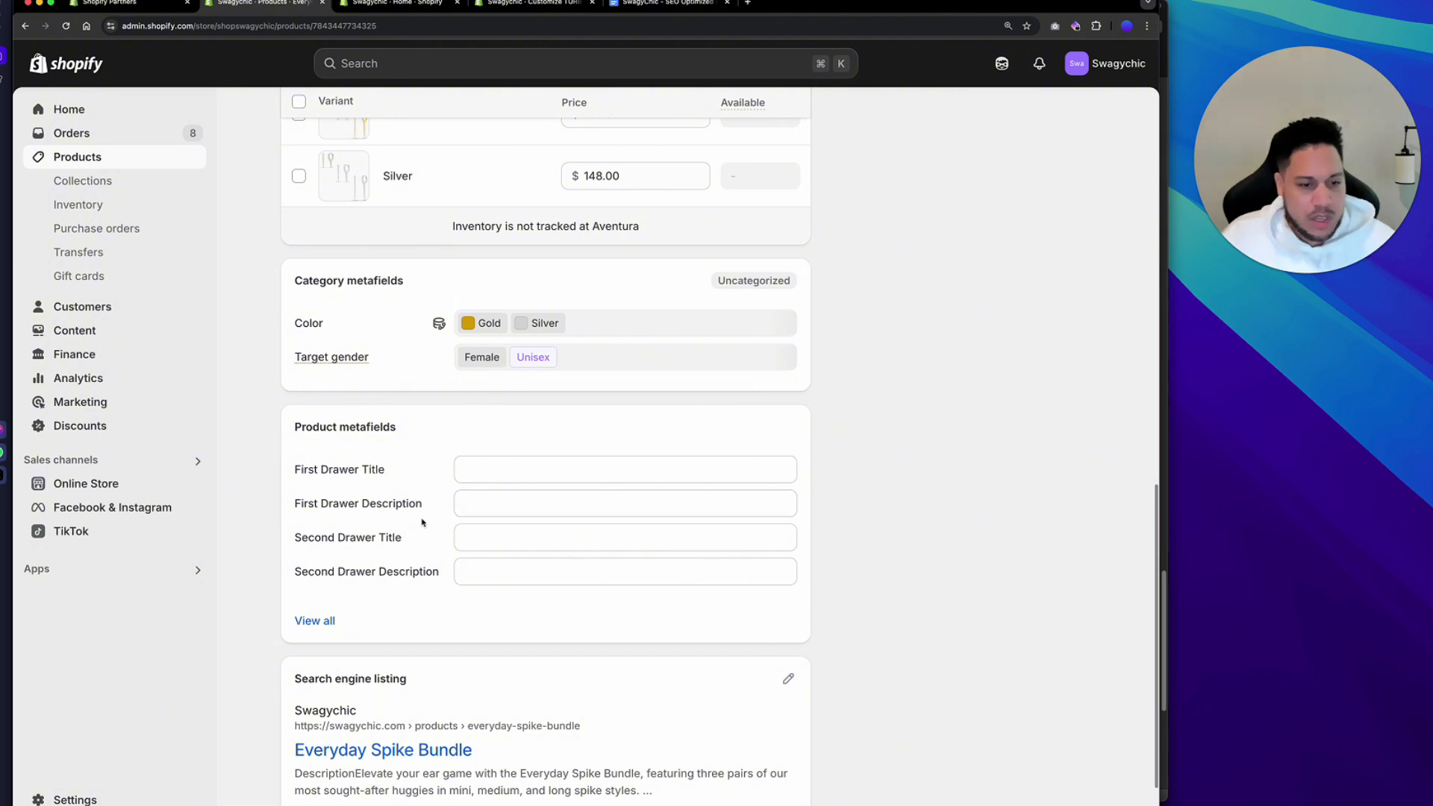
click(643, 7)
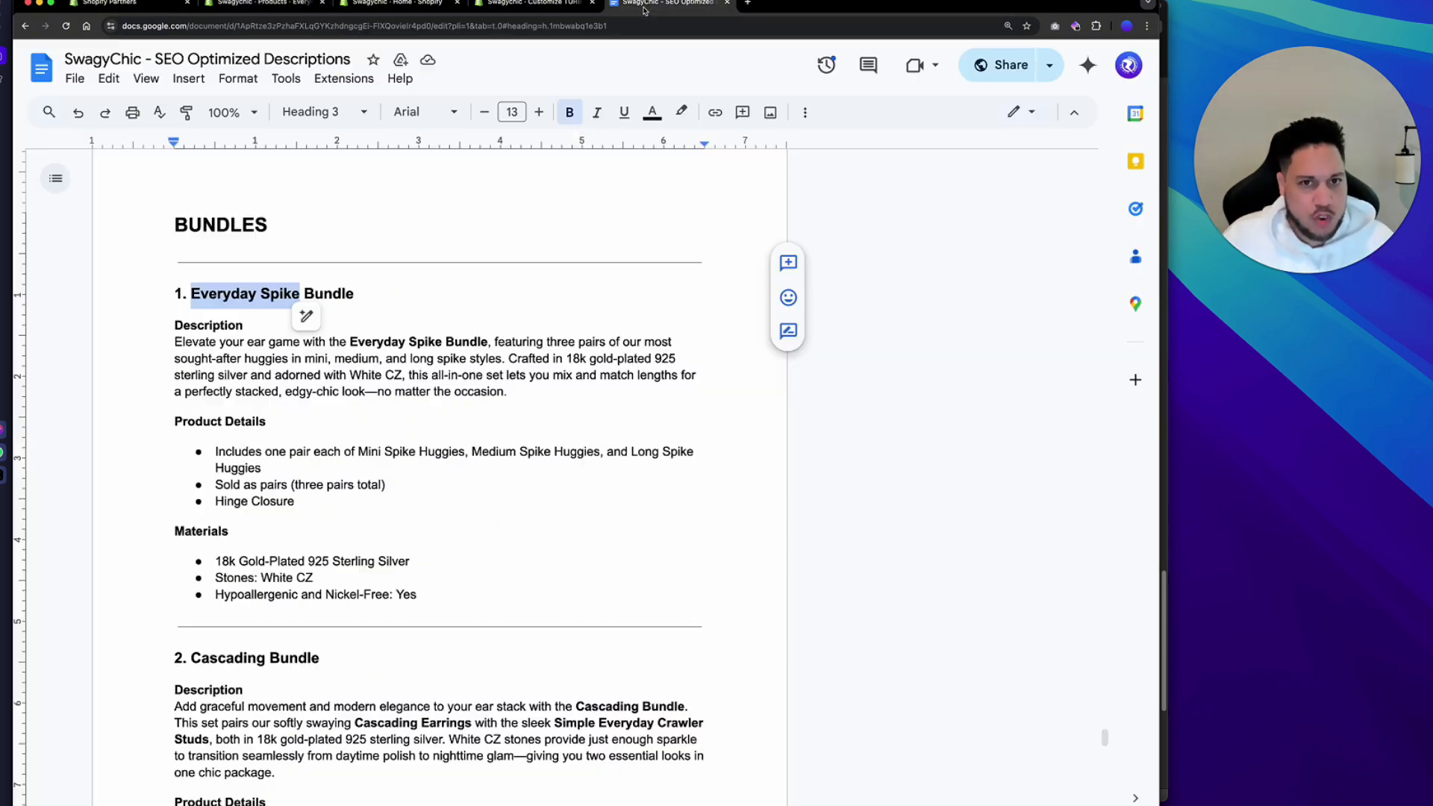
drag(274, 423, 176, 423)
key(super+c)
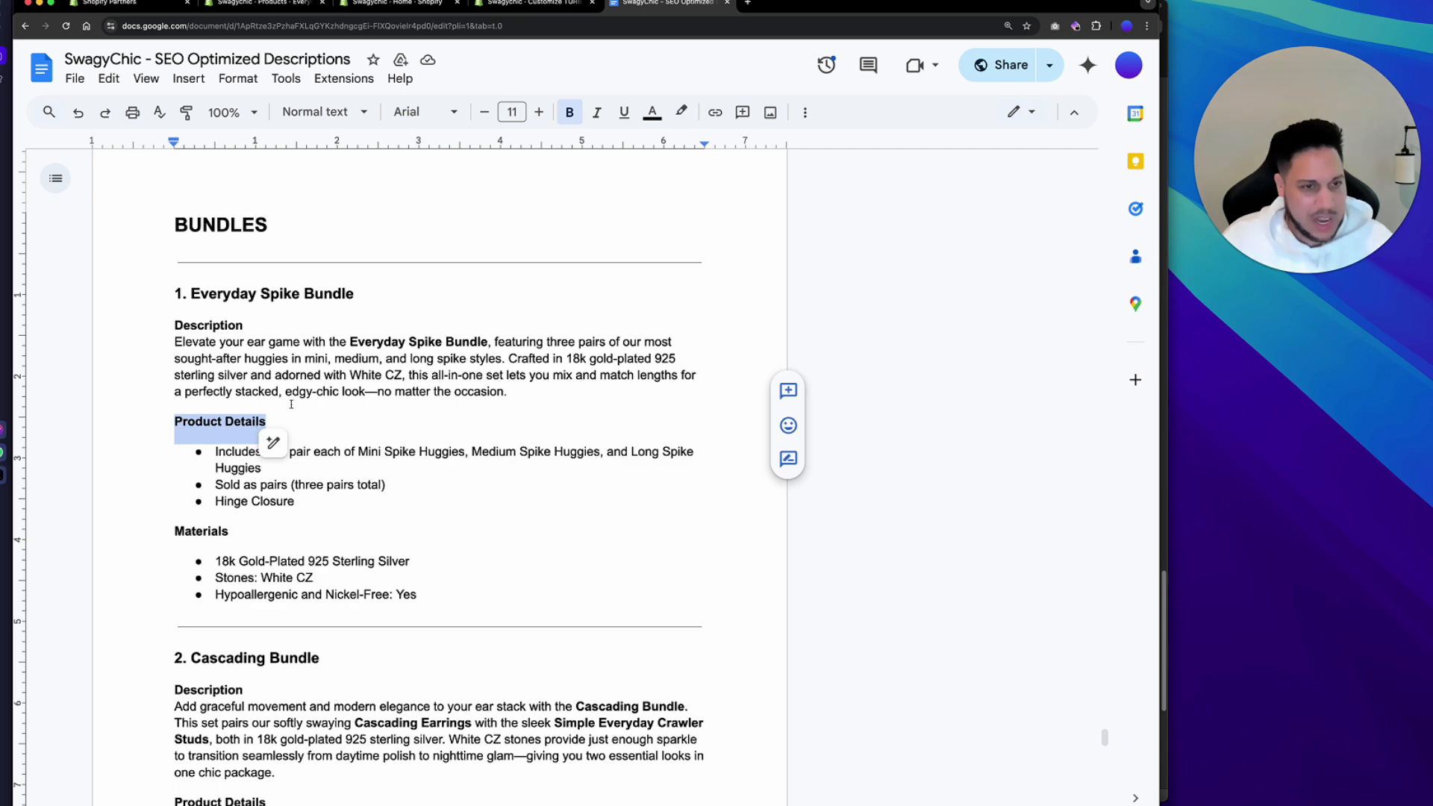
click(427, 7)
click(532, 5)
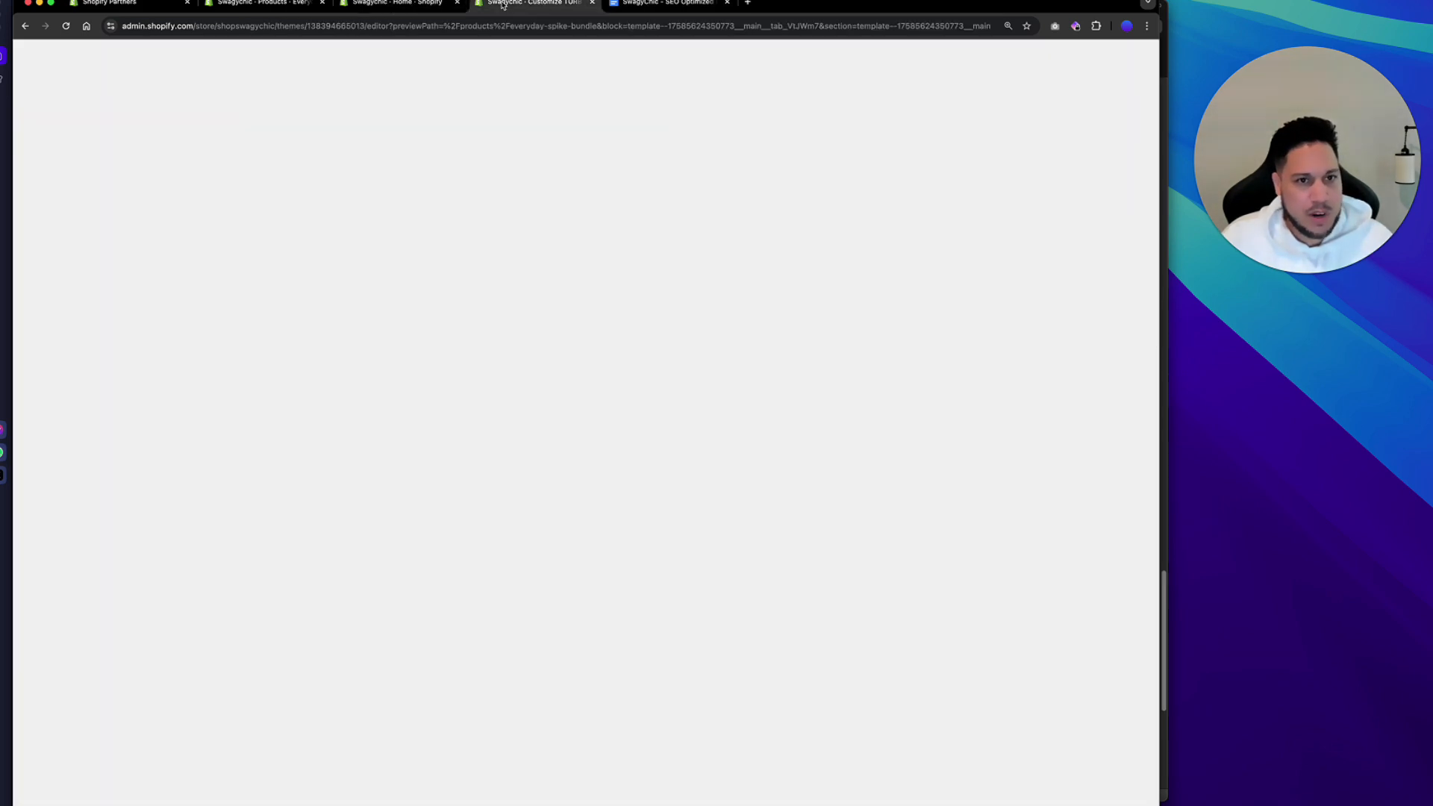
click(278, 7)
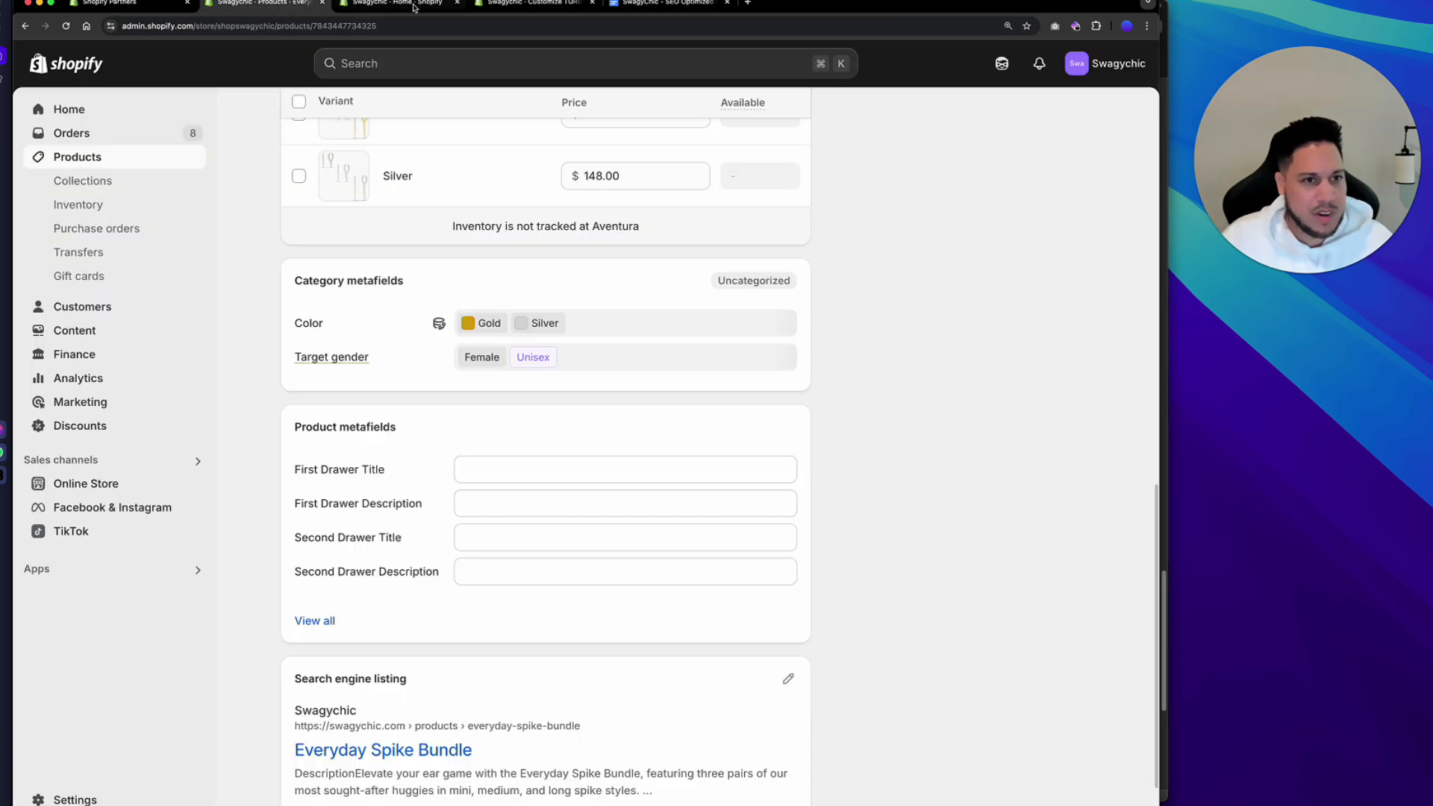
click(457, 3)
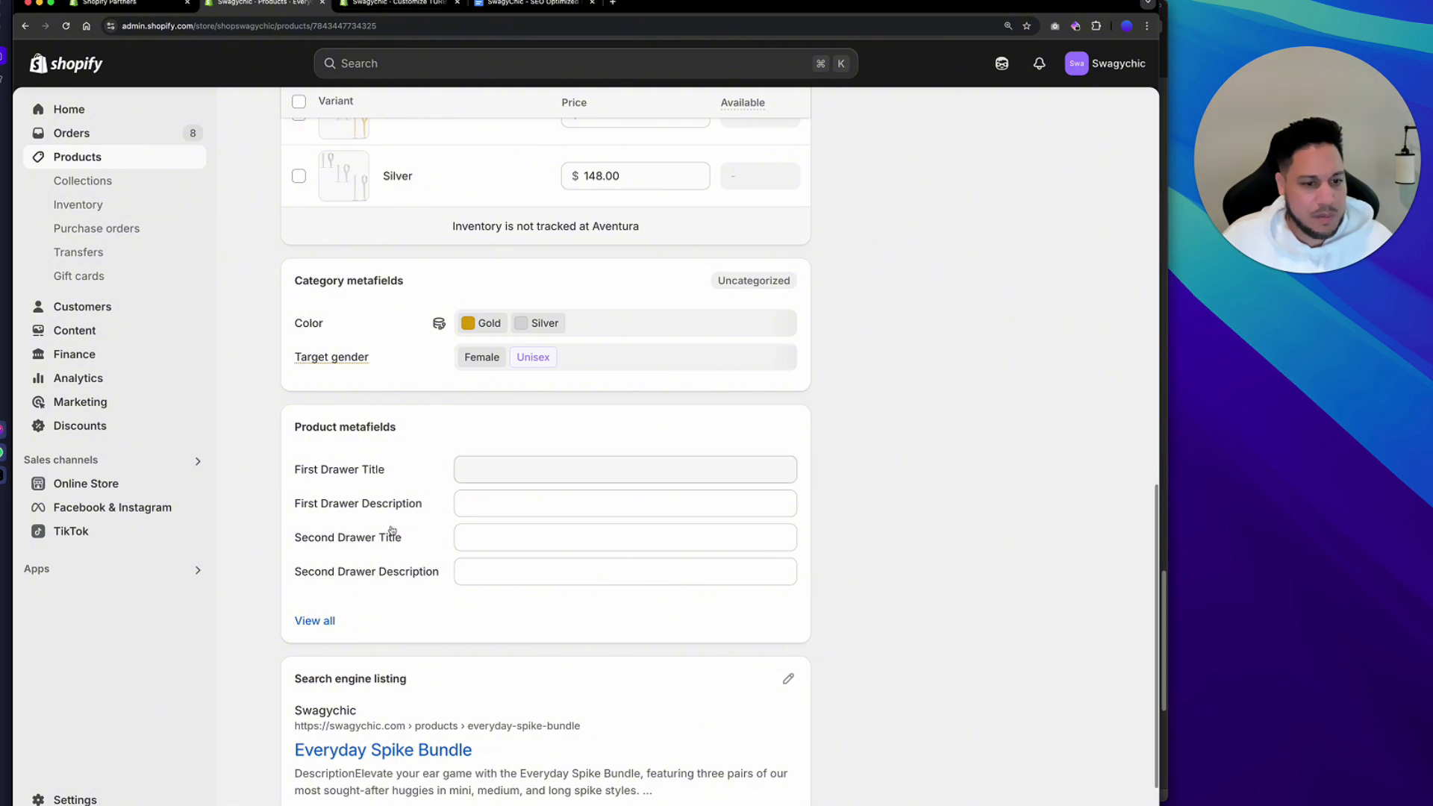
click(488, 469)
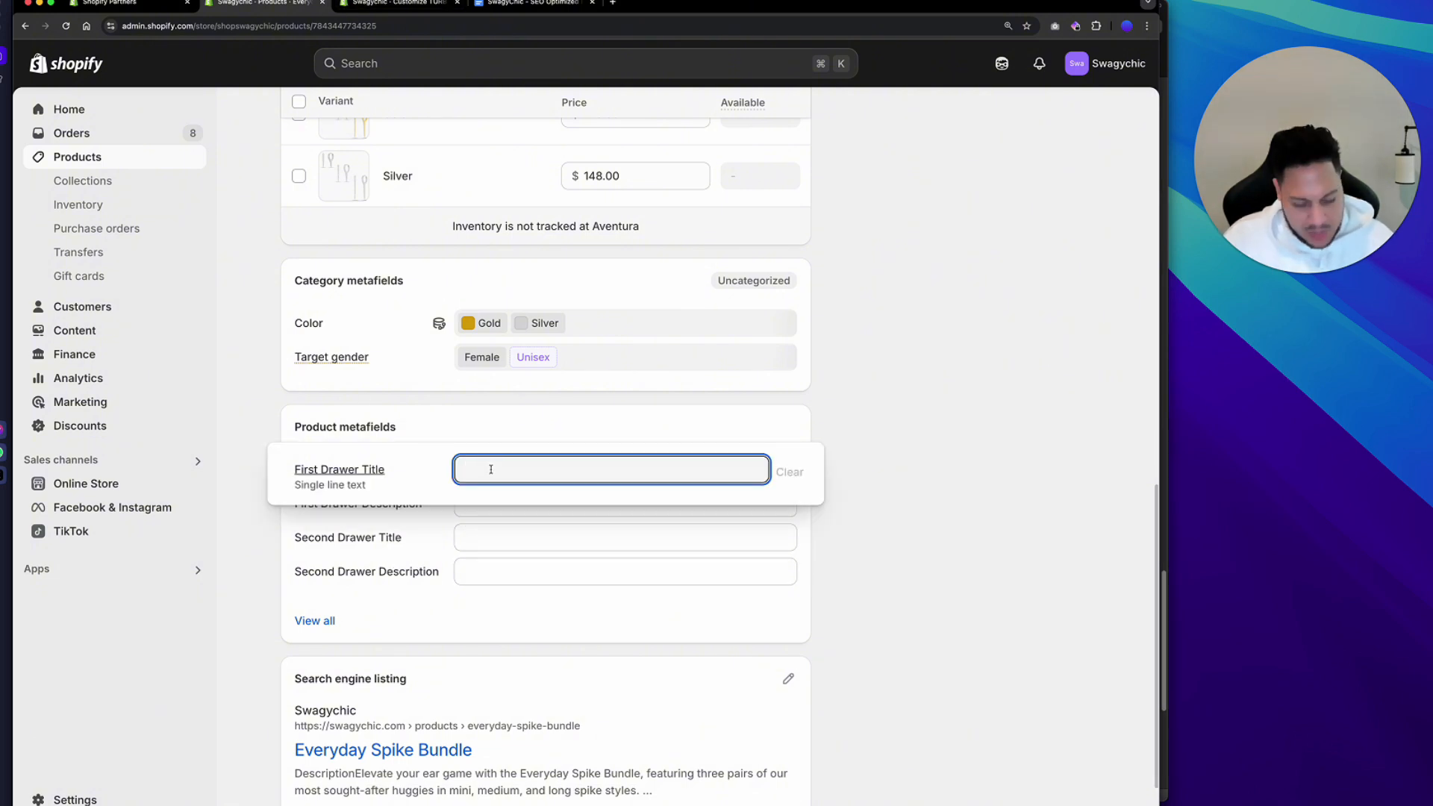
key(super+v)
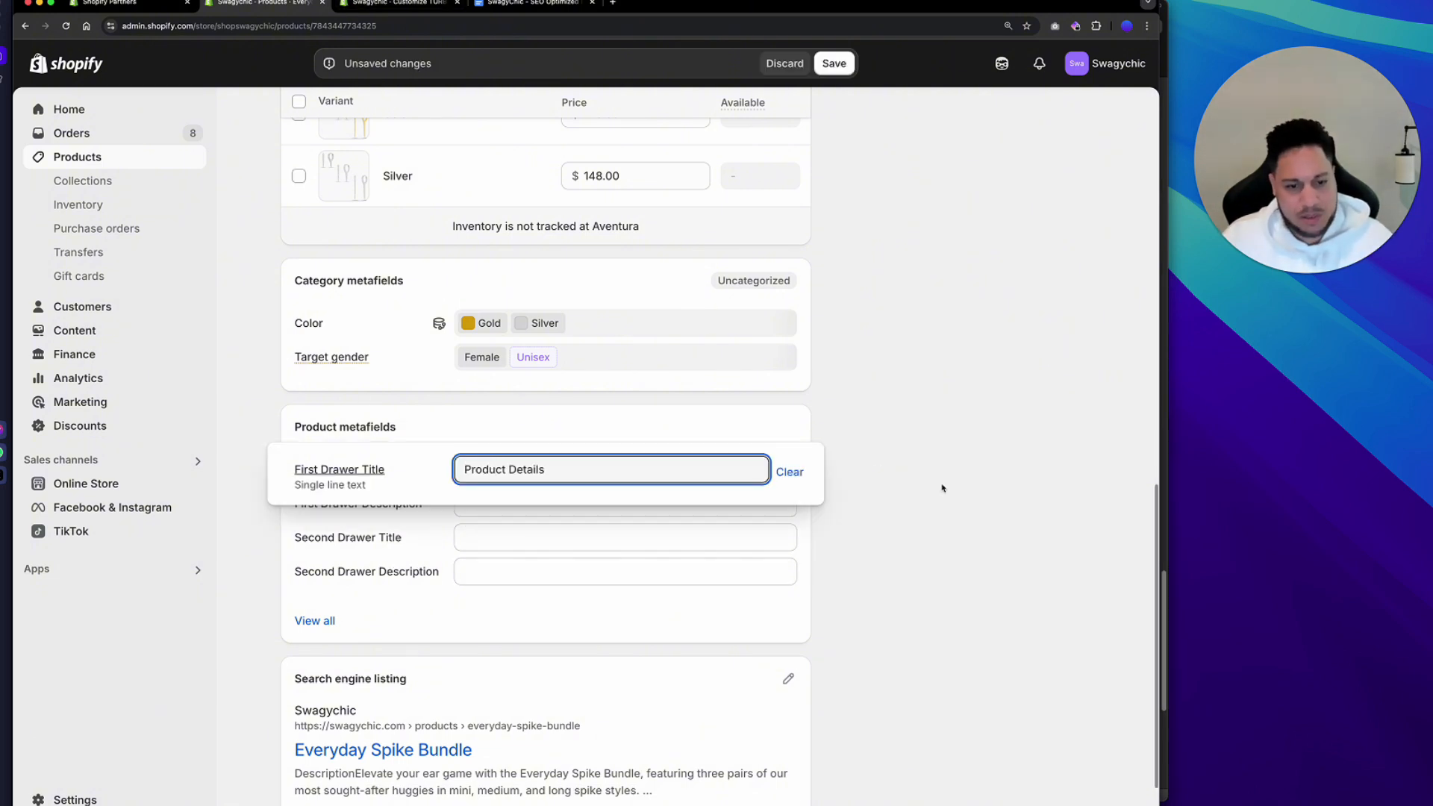
click(941, 489)
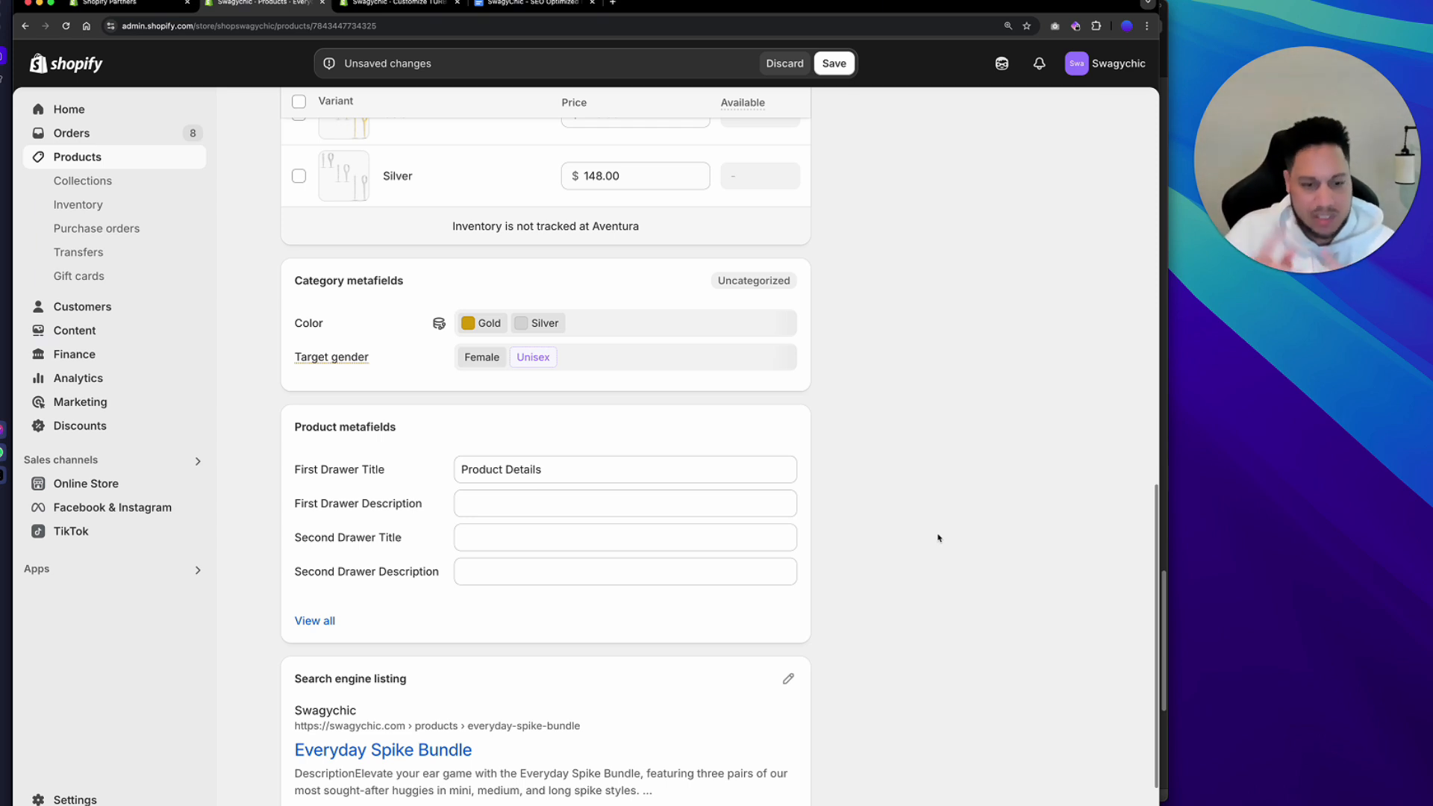
Copy the Product Details bullet list from the document into the First Drawer Description metafield.
click(543, 10)
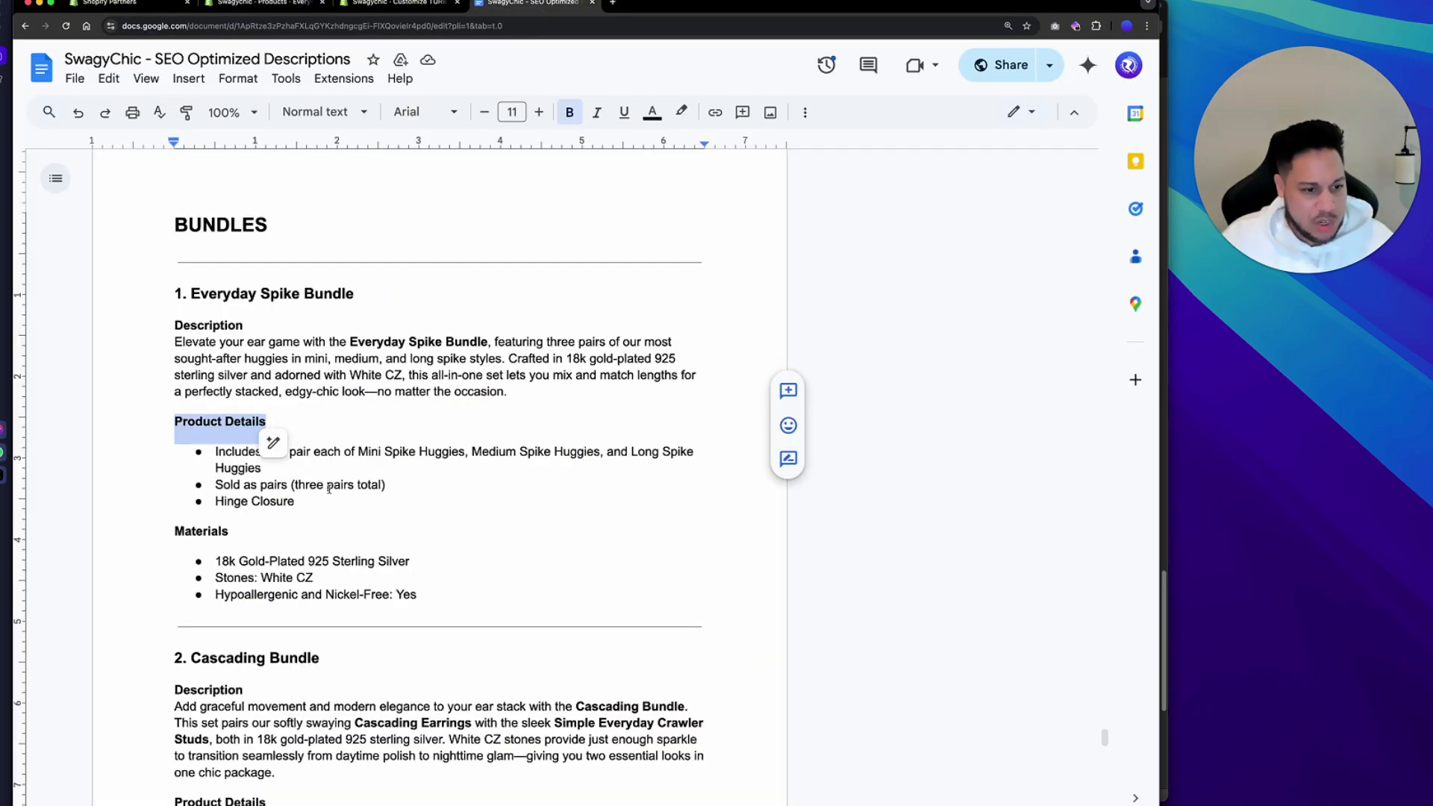
mouse_move(294, 500)
mouse_down()
mouse_move(216, 476)
mouse_move(215, 460)
mouse_up()
key(super+c)
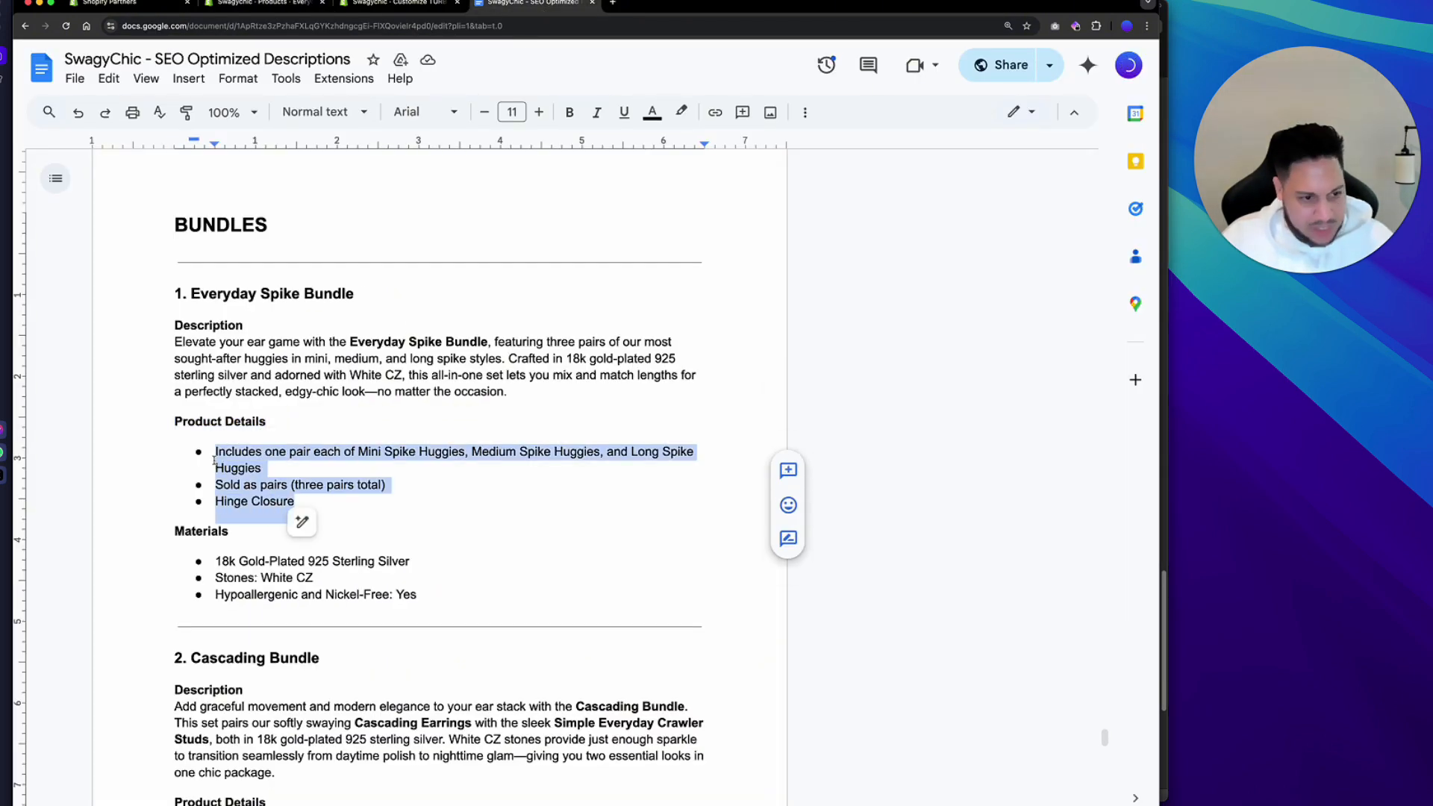
click(276, 3)
click(481, 506)
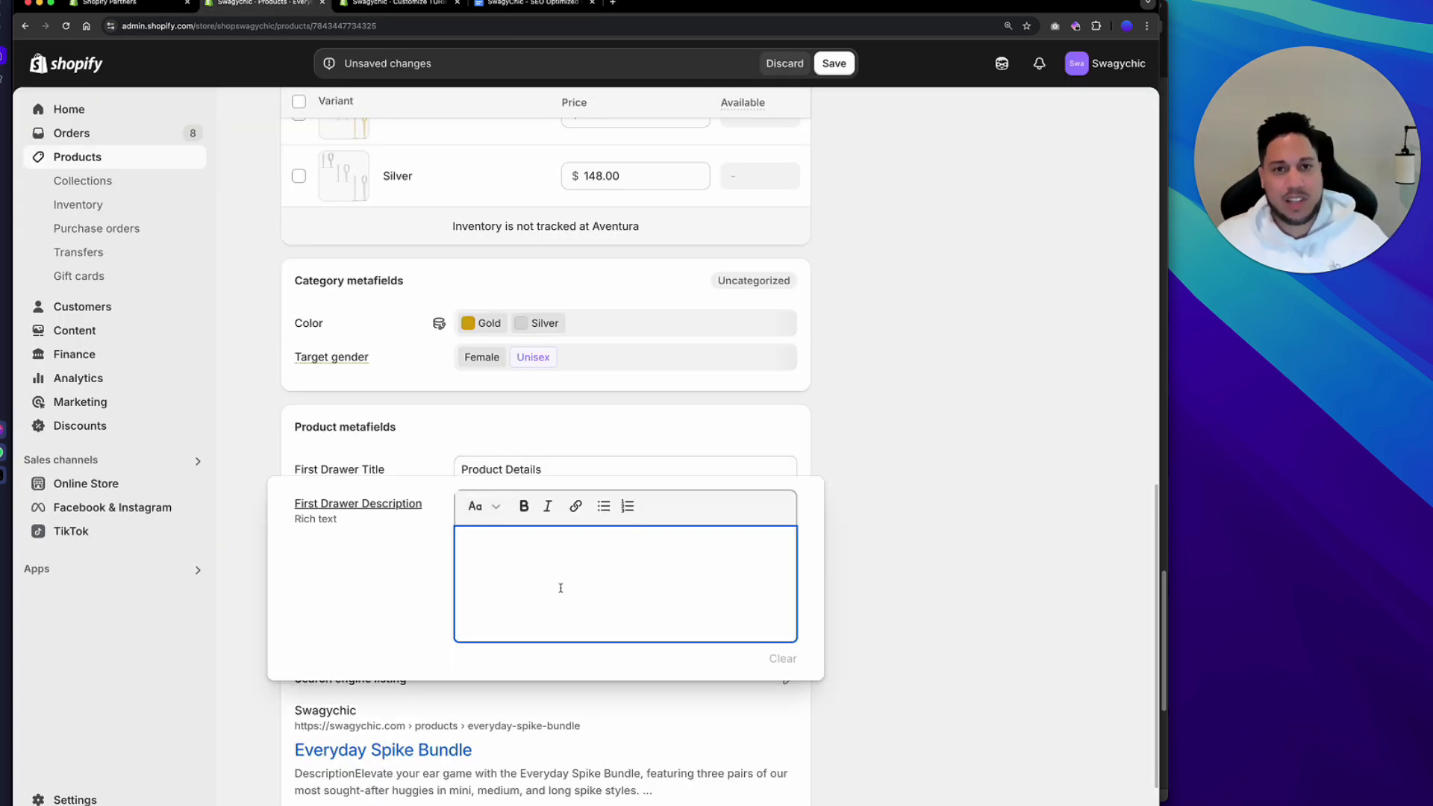
key(super+v)
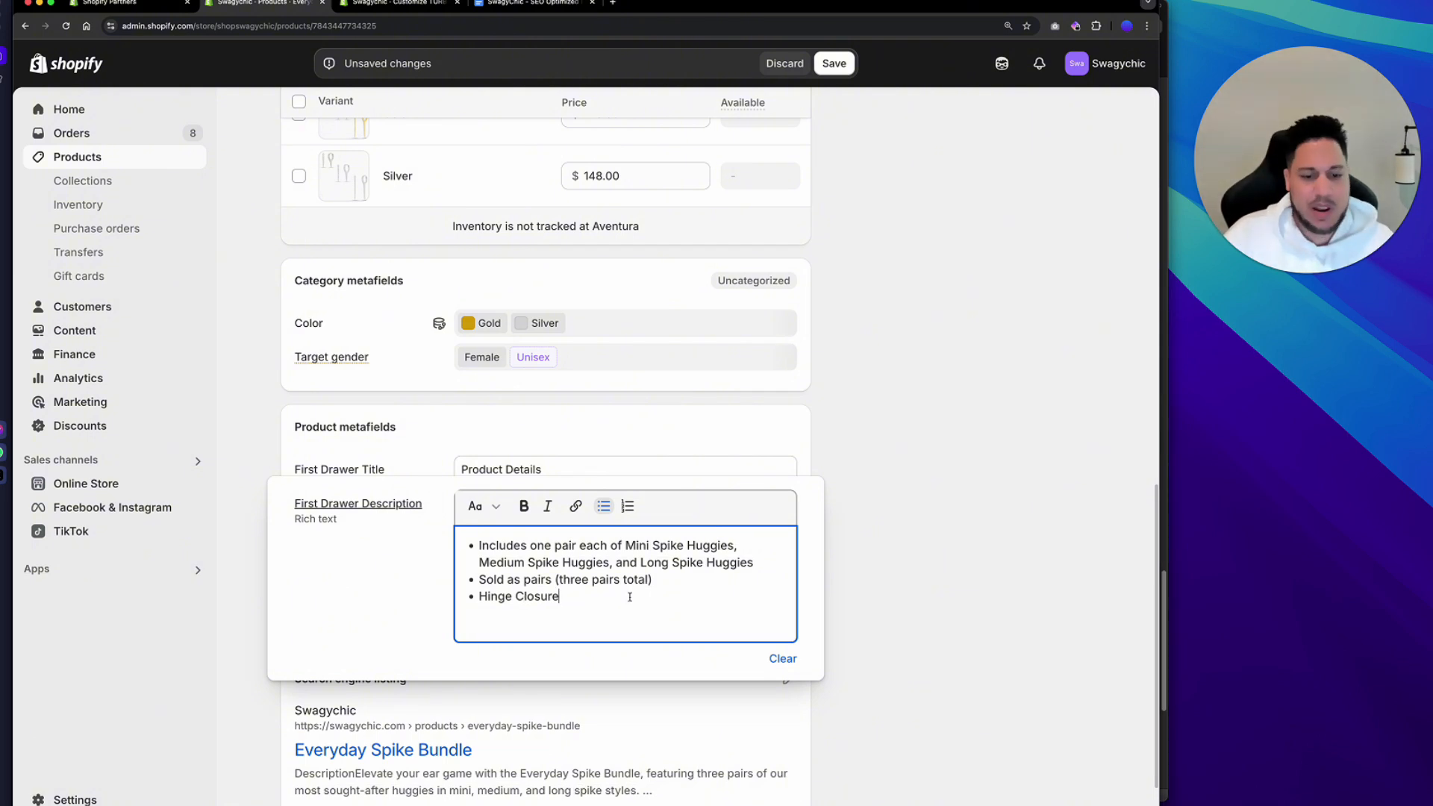
click(926, 571)
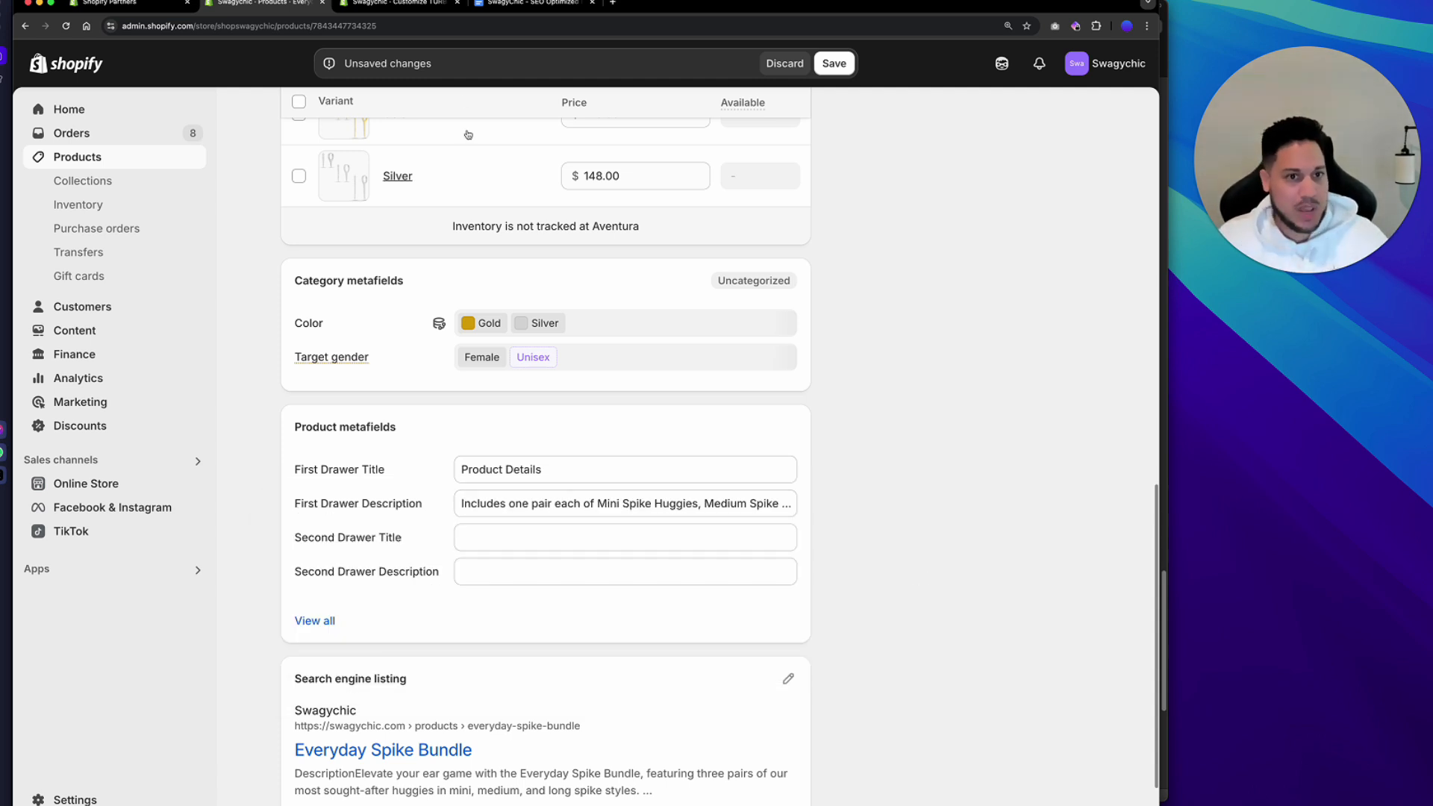
Copy the "Materials" heading from the document into the Second Drawer Title metafield.
click(514, 7)
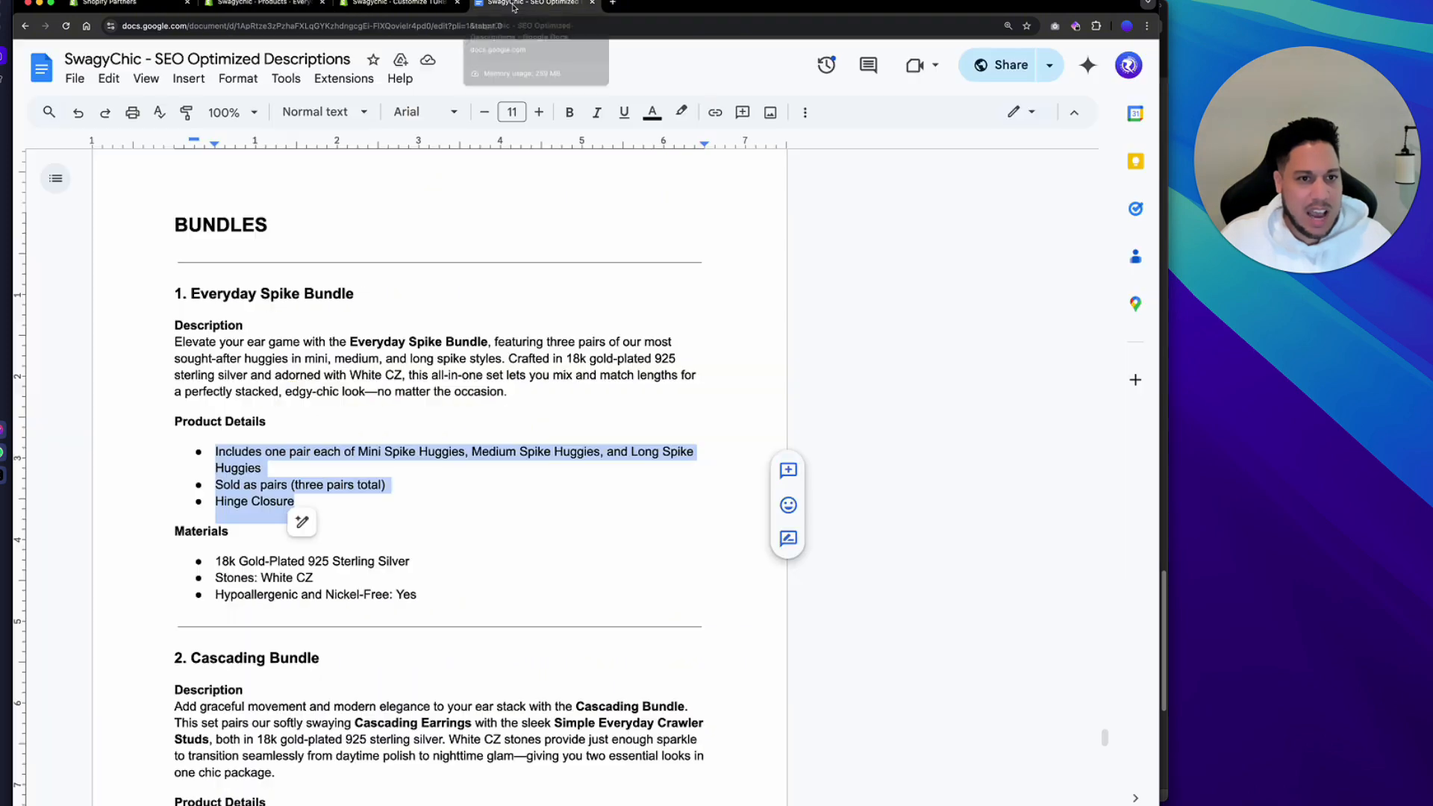
drag(230, 533, 177, 533)
key(super+c)
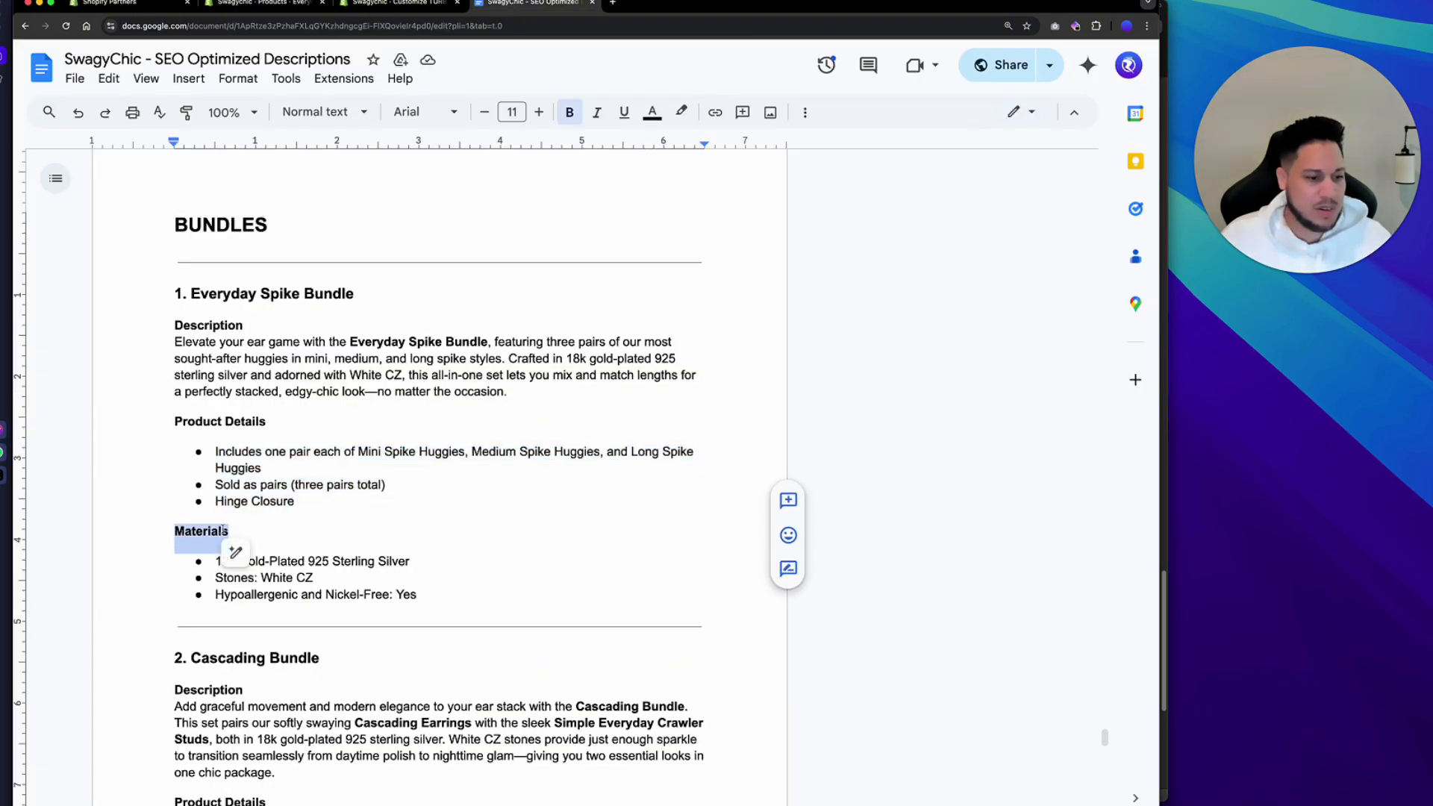
click(261, 5)
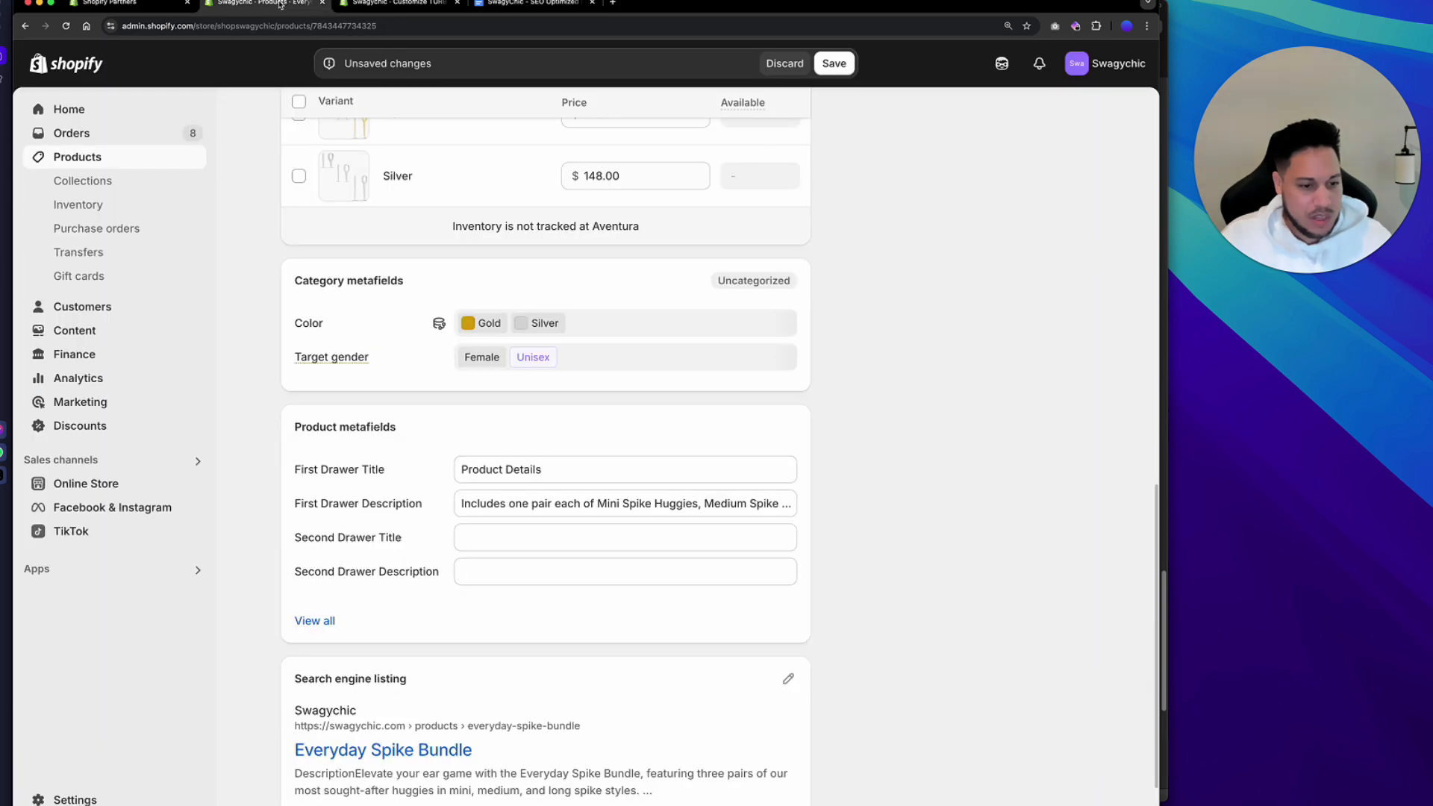
click(472, 537)
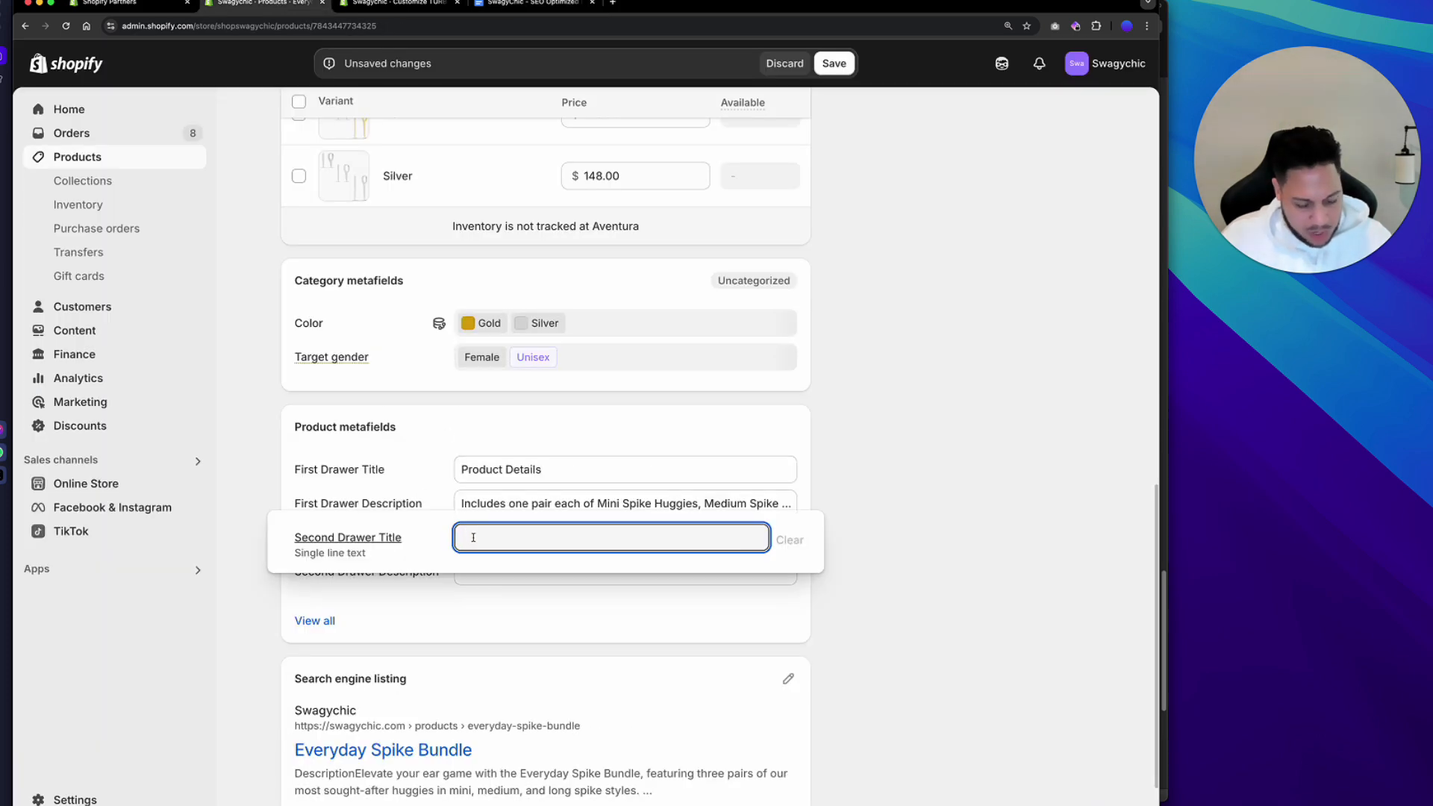
key(super+v)
click(905, 567)
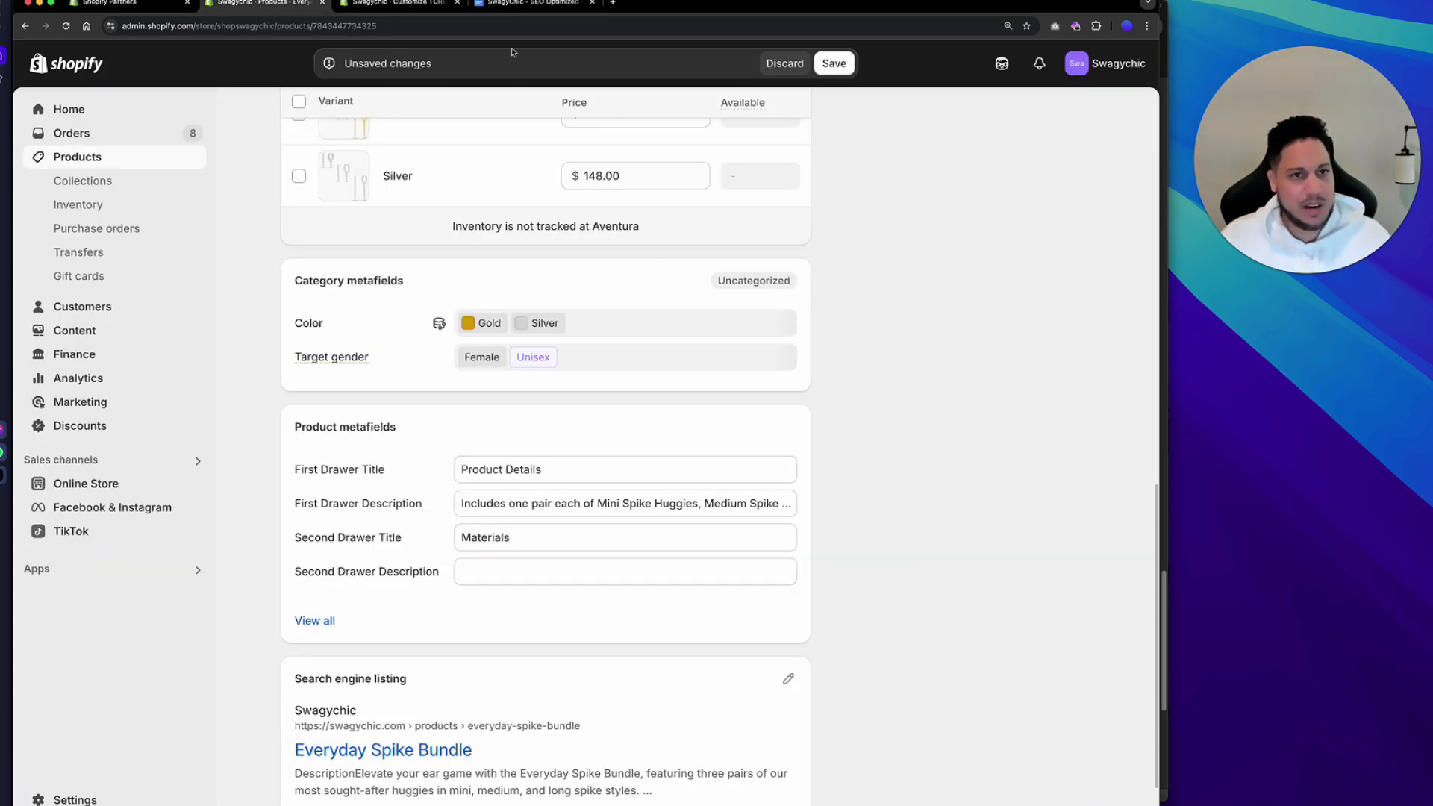
Copy the Materials bullet list from the document into the Second Drawer Description metafield.
click(510, 6)
drag(420, 601, 208, 563)
key(super+c)
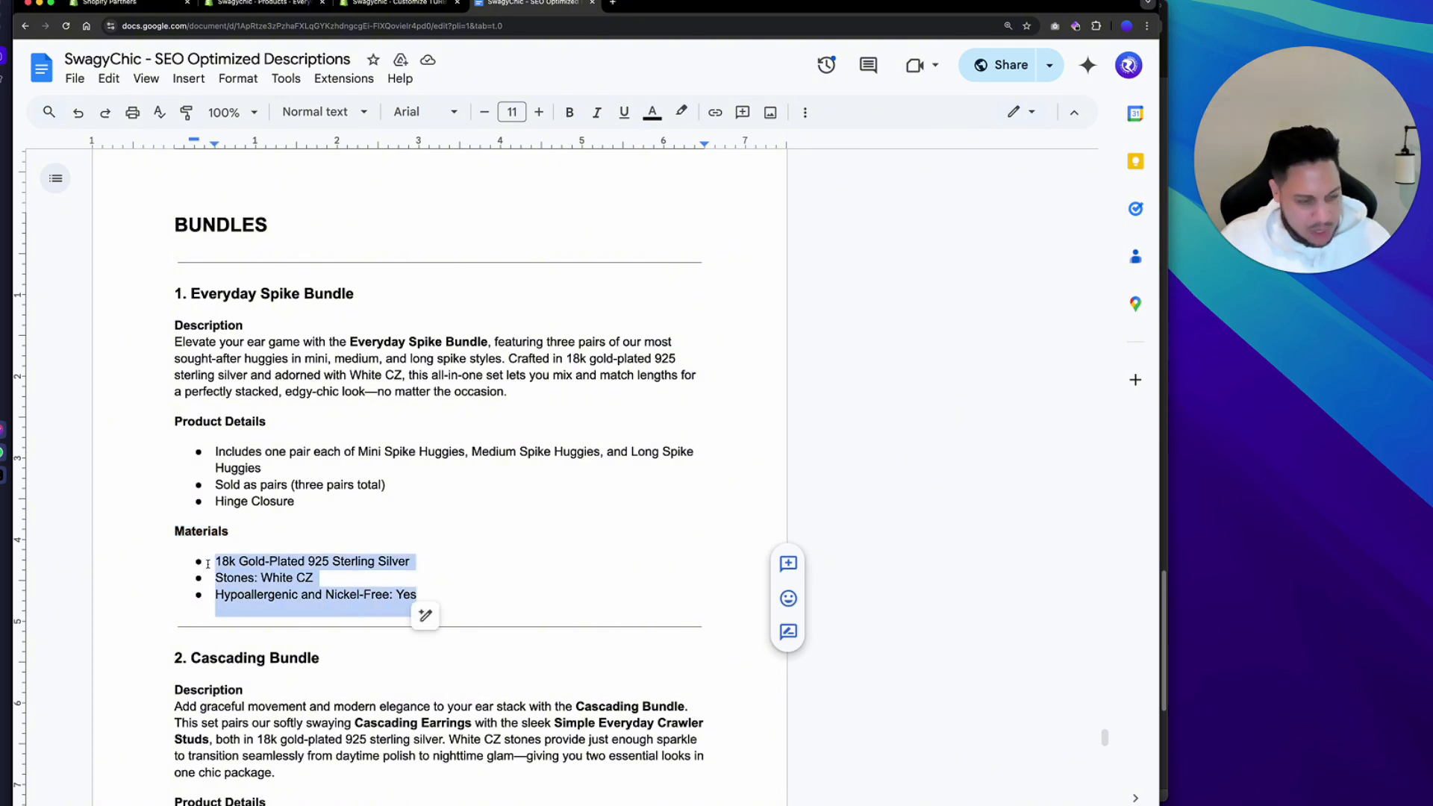
click(261, 4)
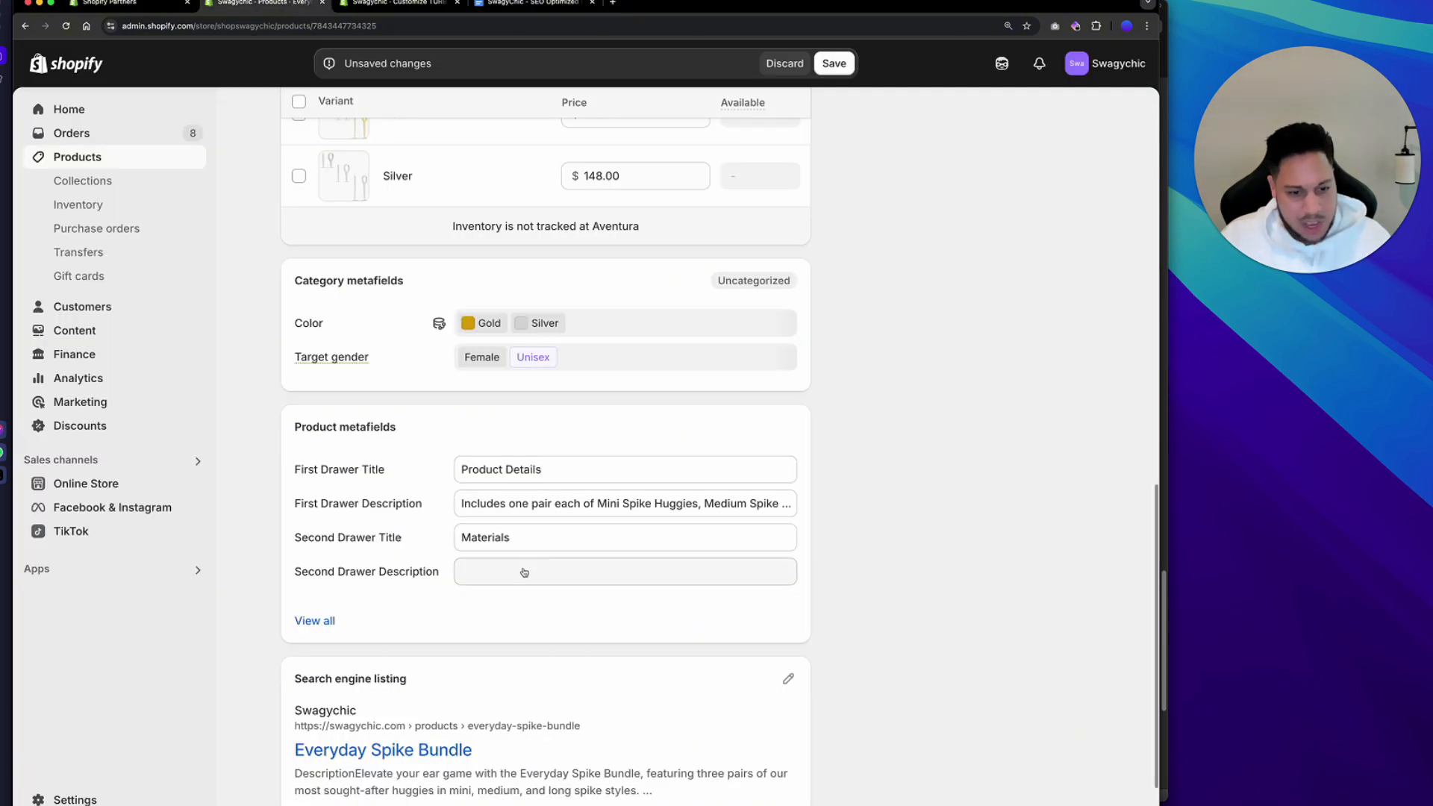
click(524, 572)
key(super+v)
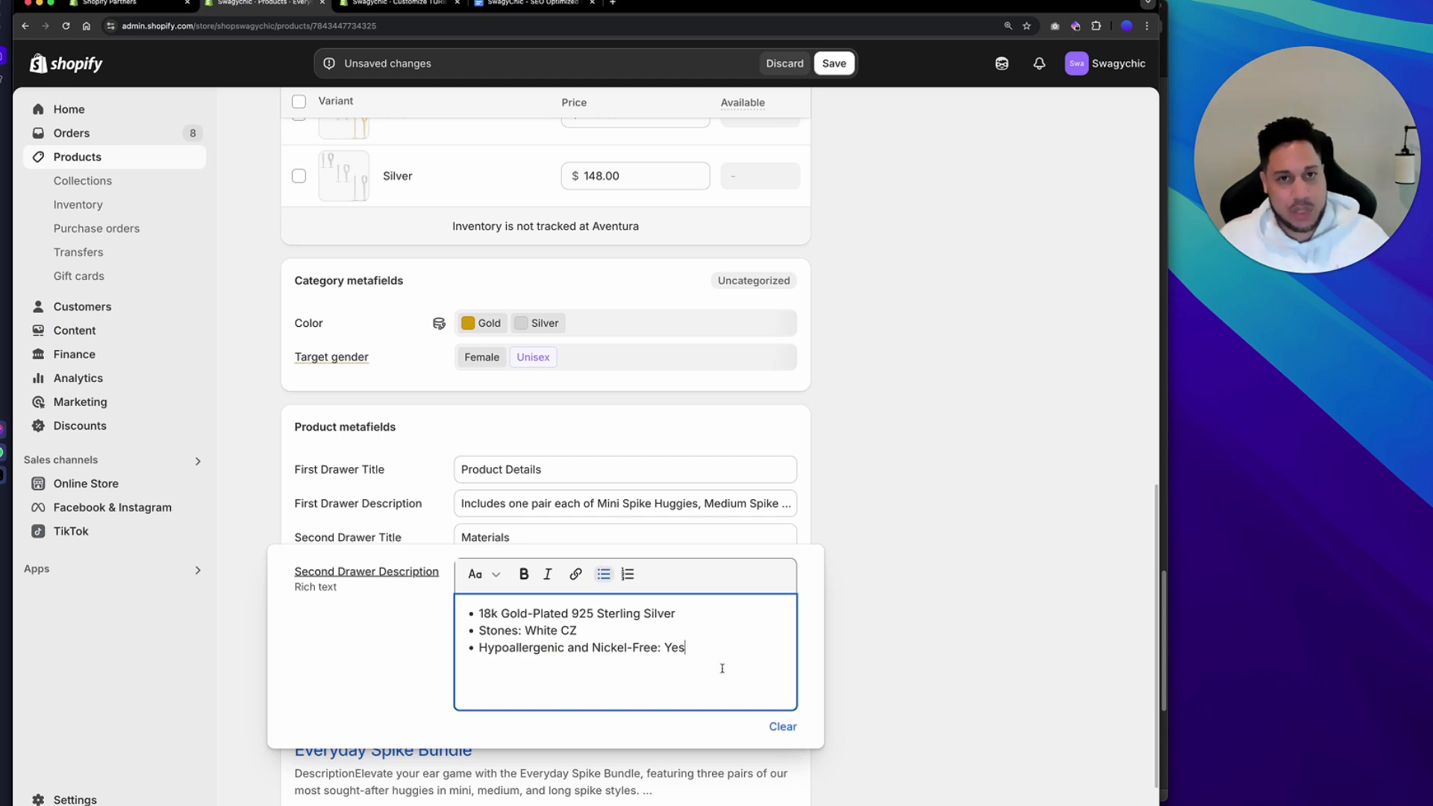
click(864, 668)
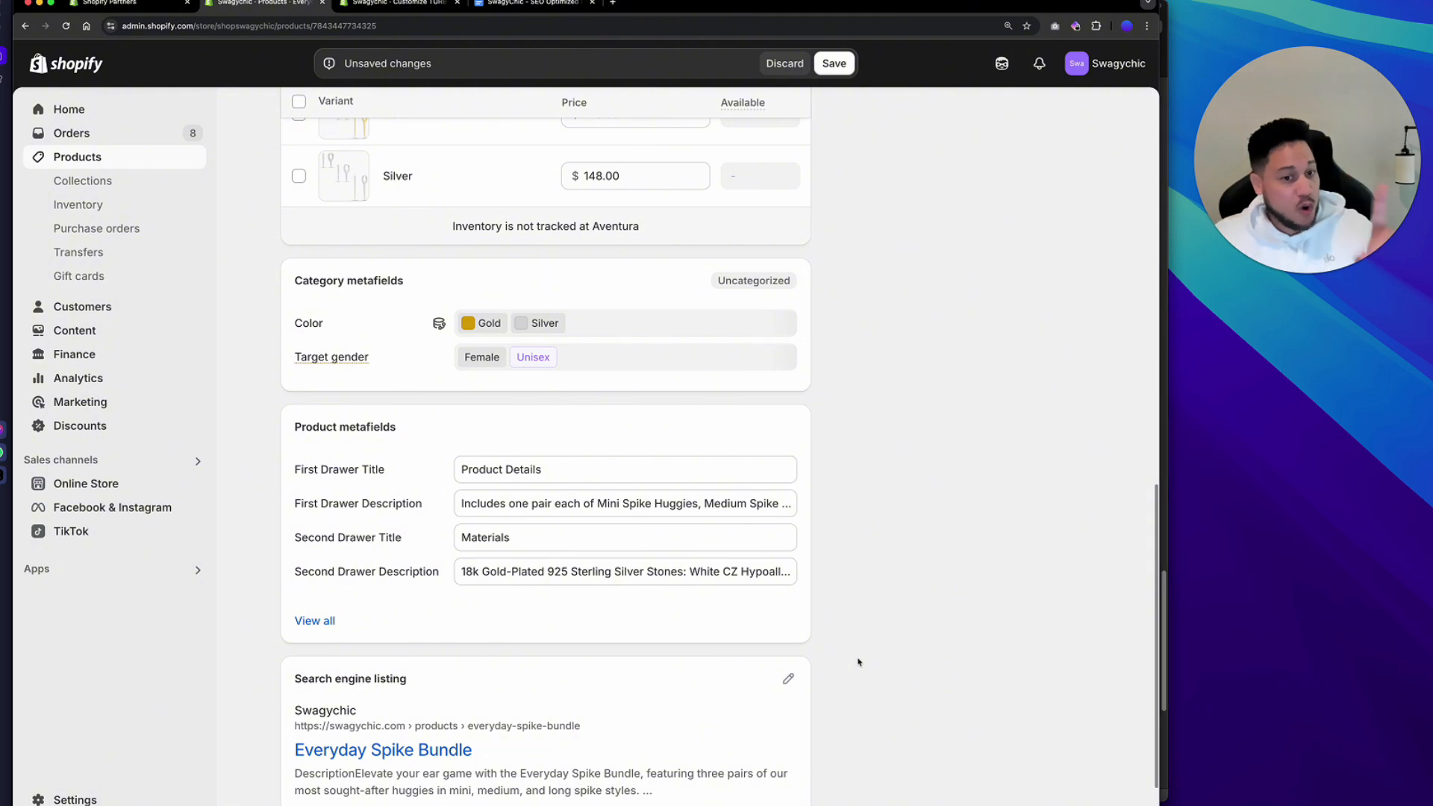
Save the product and open the Online Store theme editor.
key(super+s)
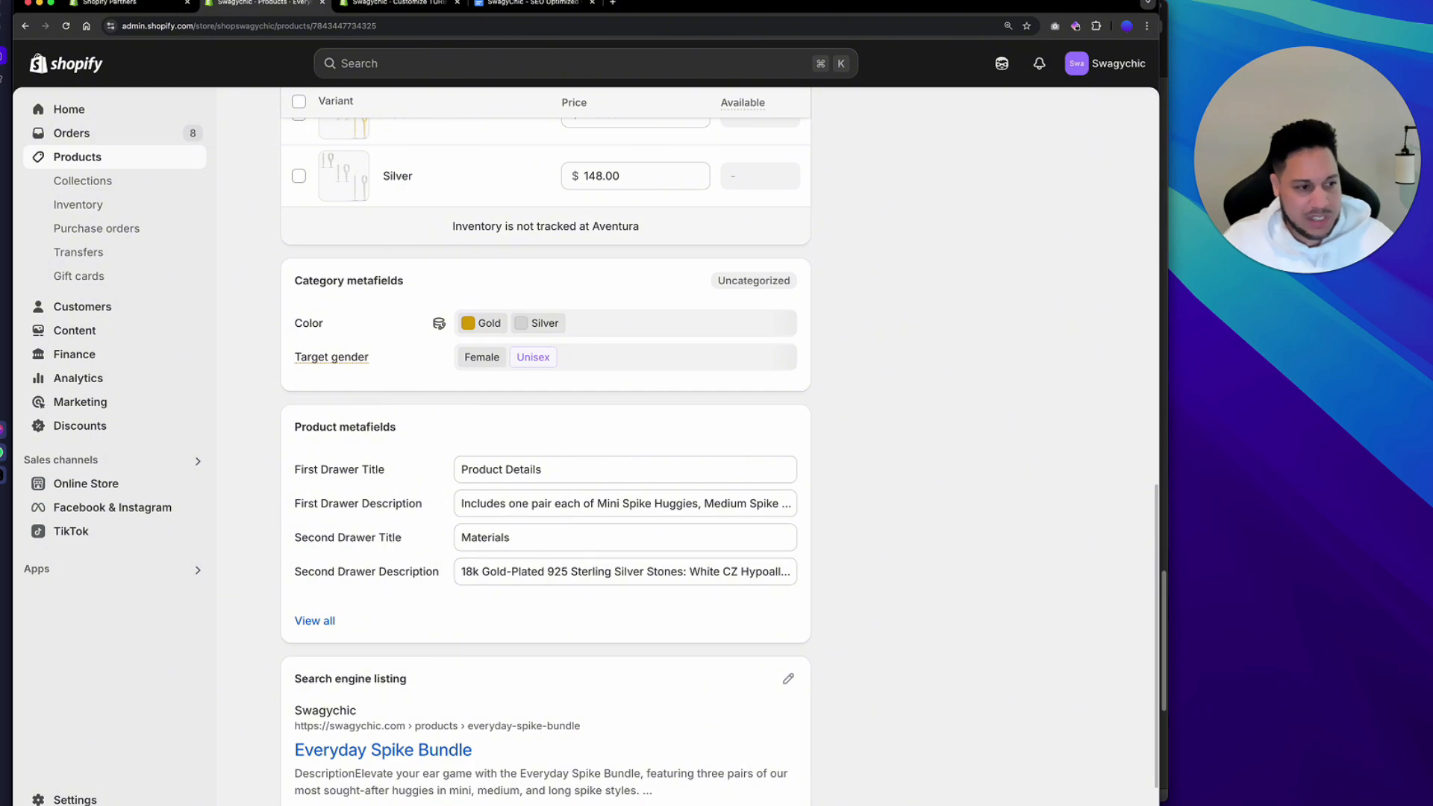
key(ctrl+Tab)
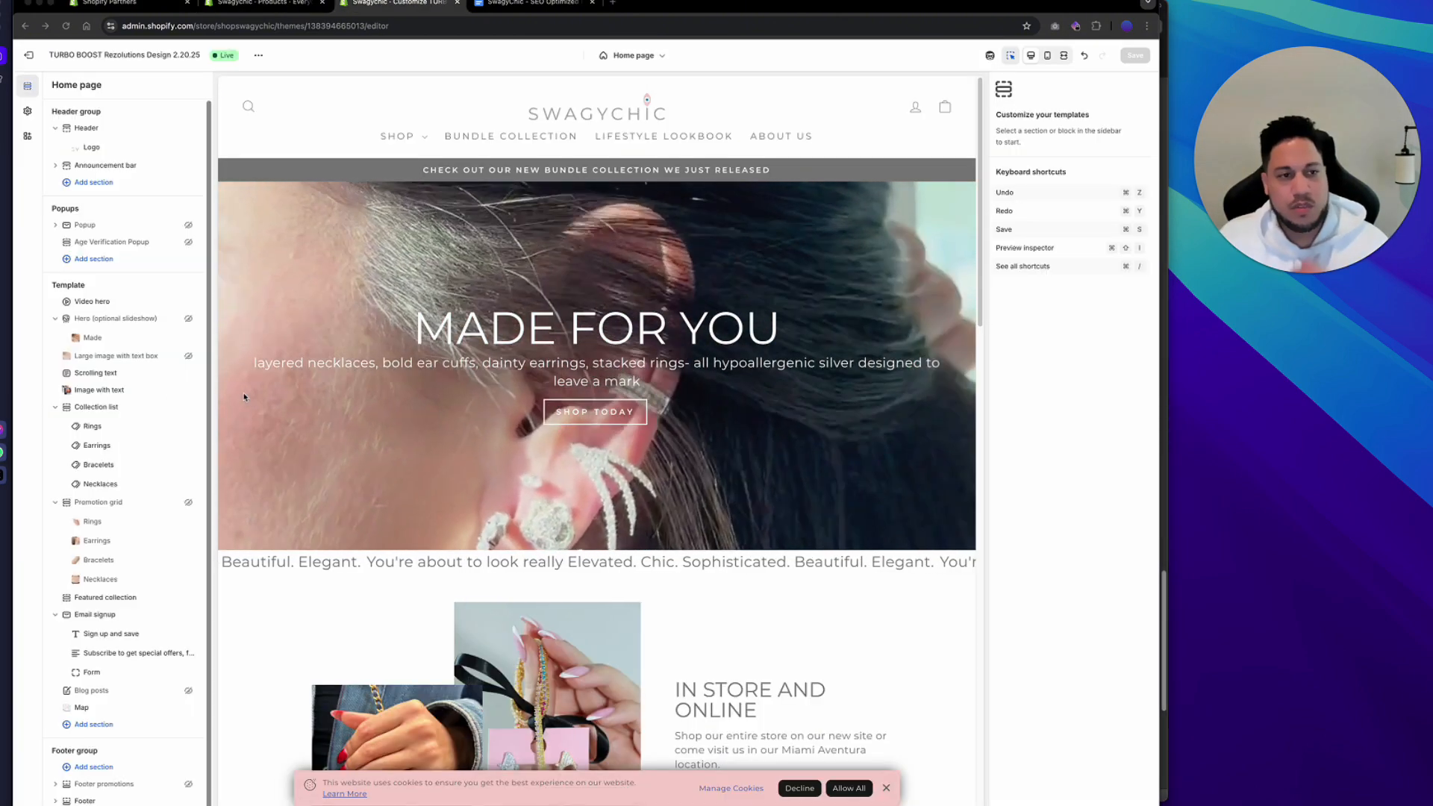
key(ctrl+shift+Tab)
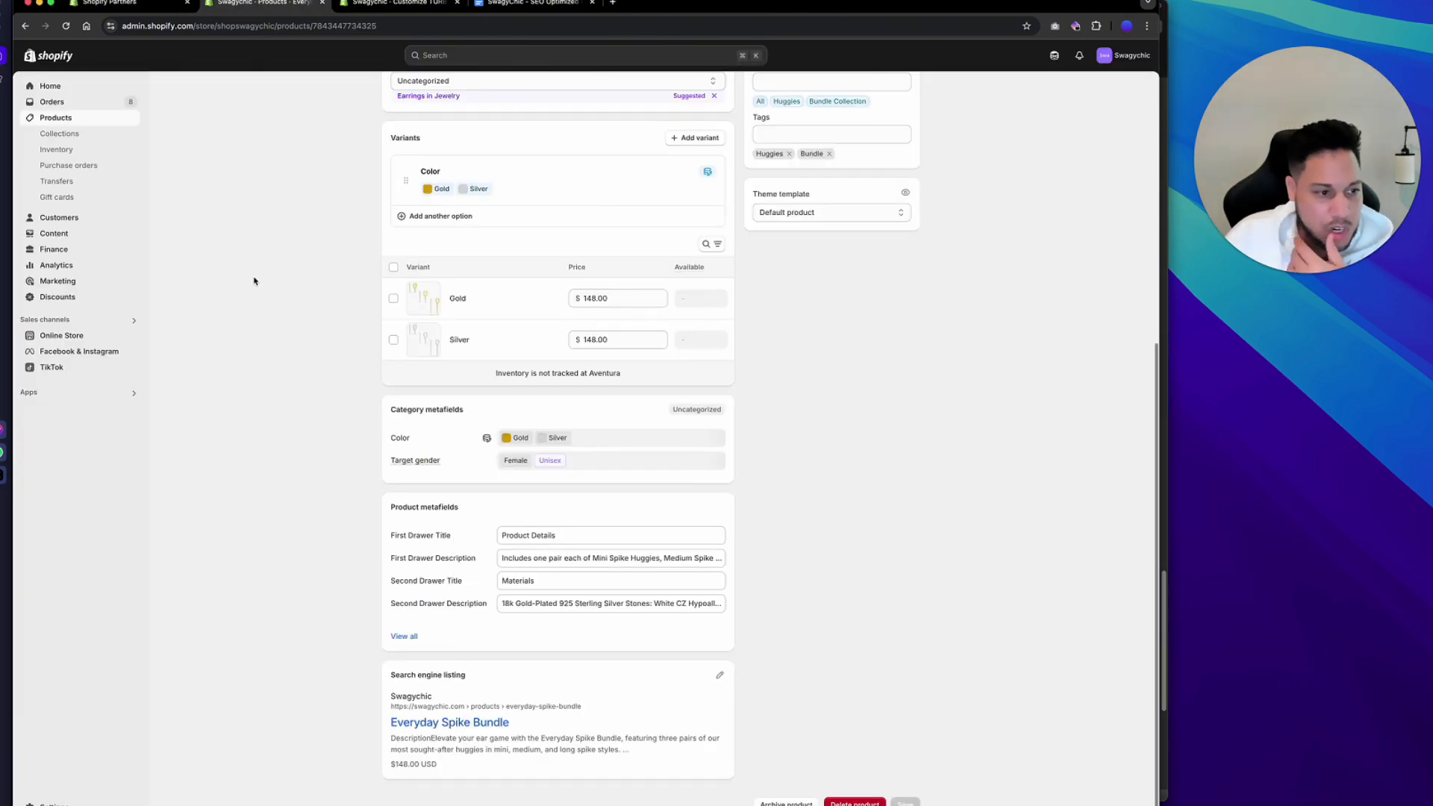
click(61, 336)
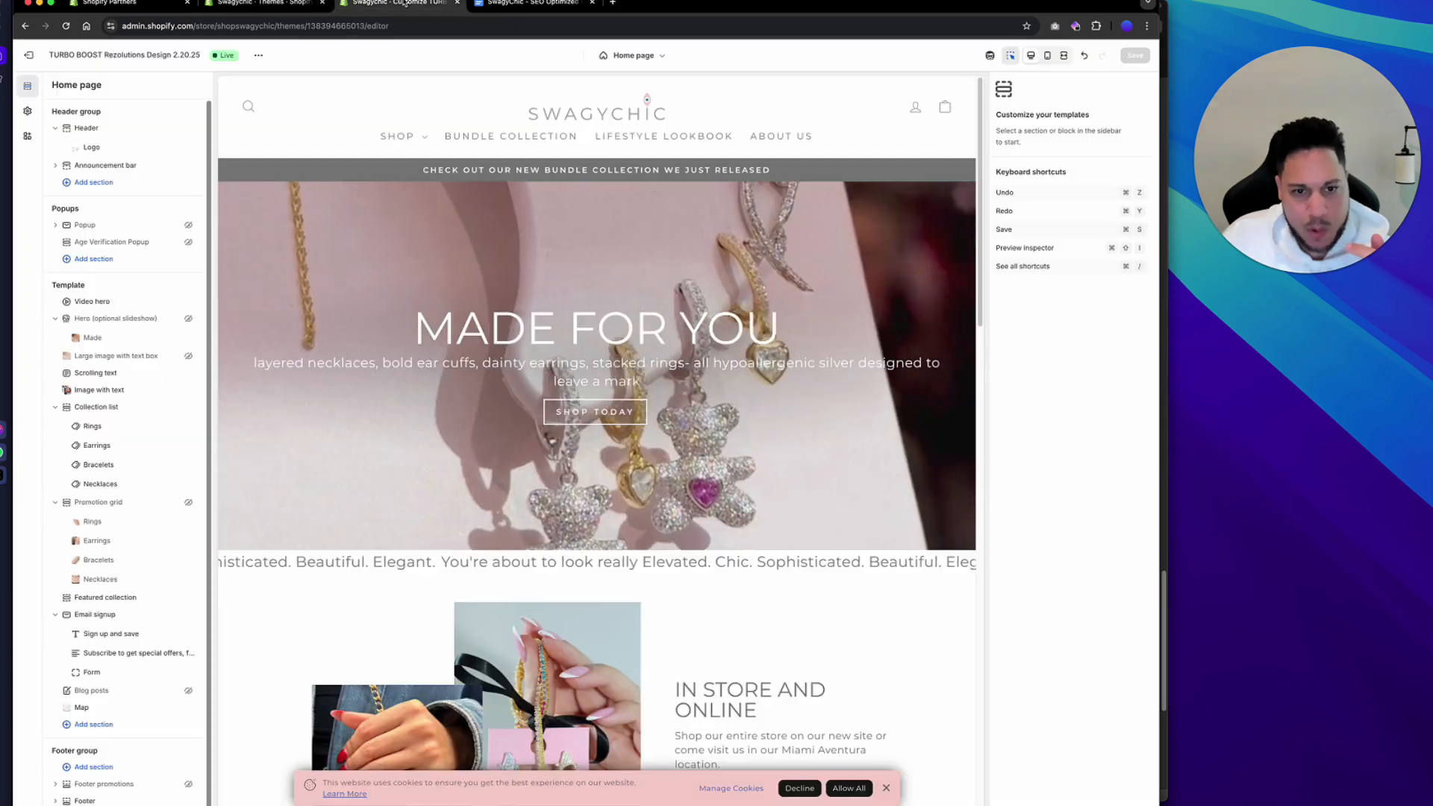
Copy the Everyday Spike Bundle product title from its product page in the admin.
click(405, 3)
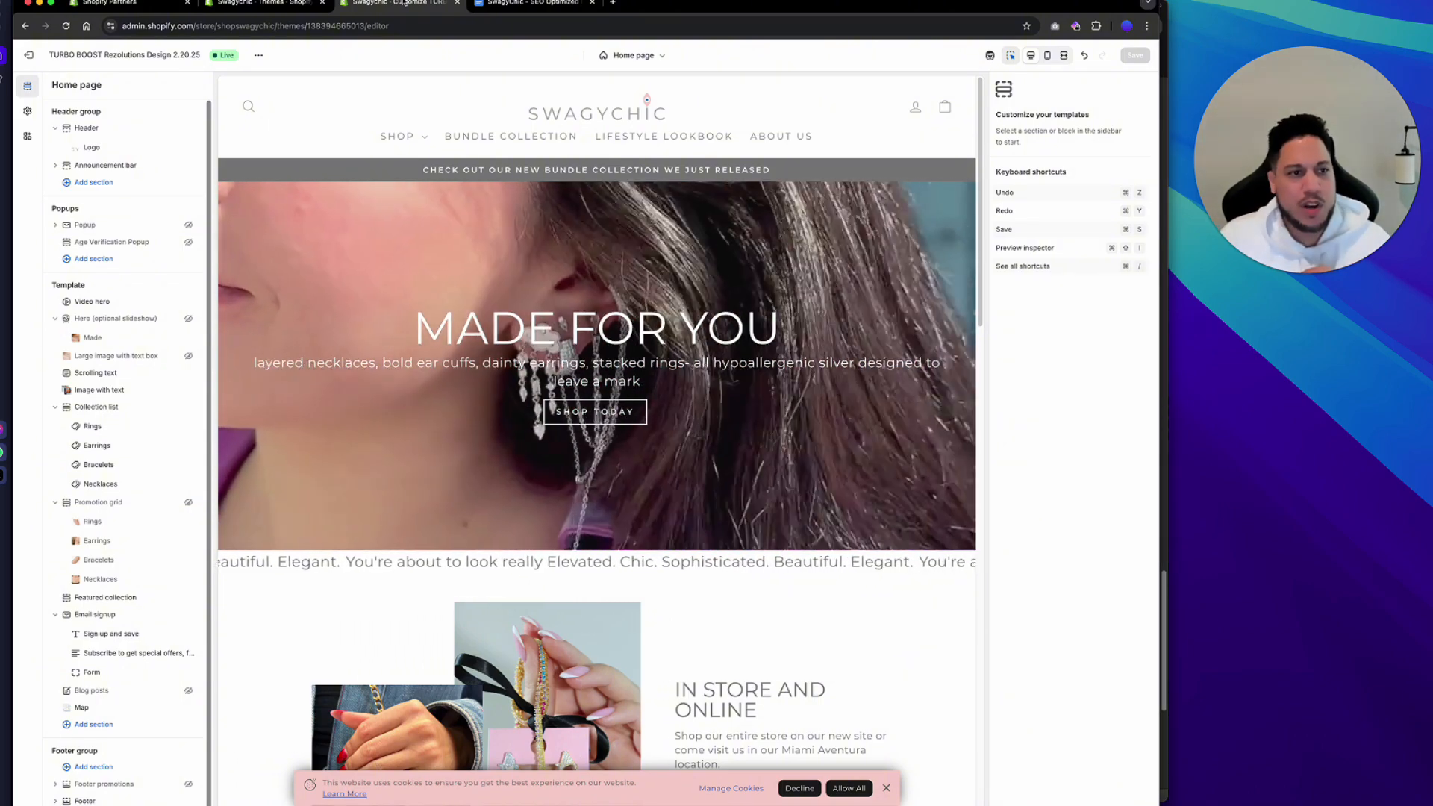
click(288, 2)
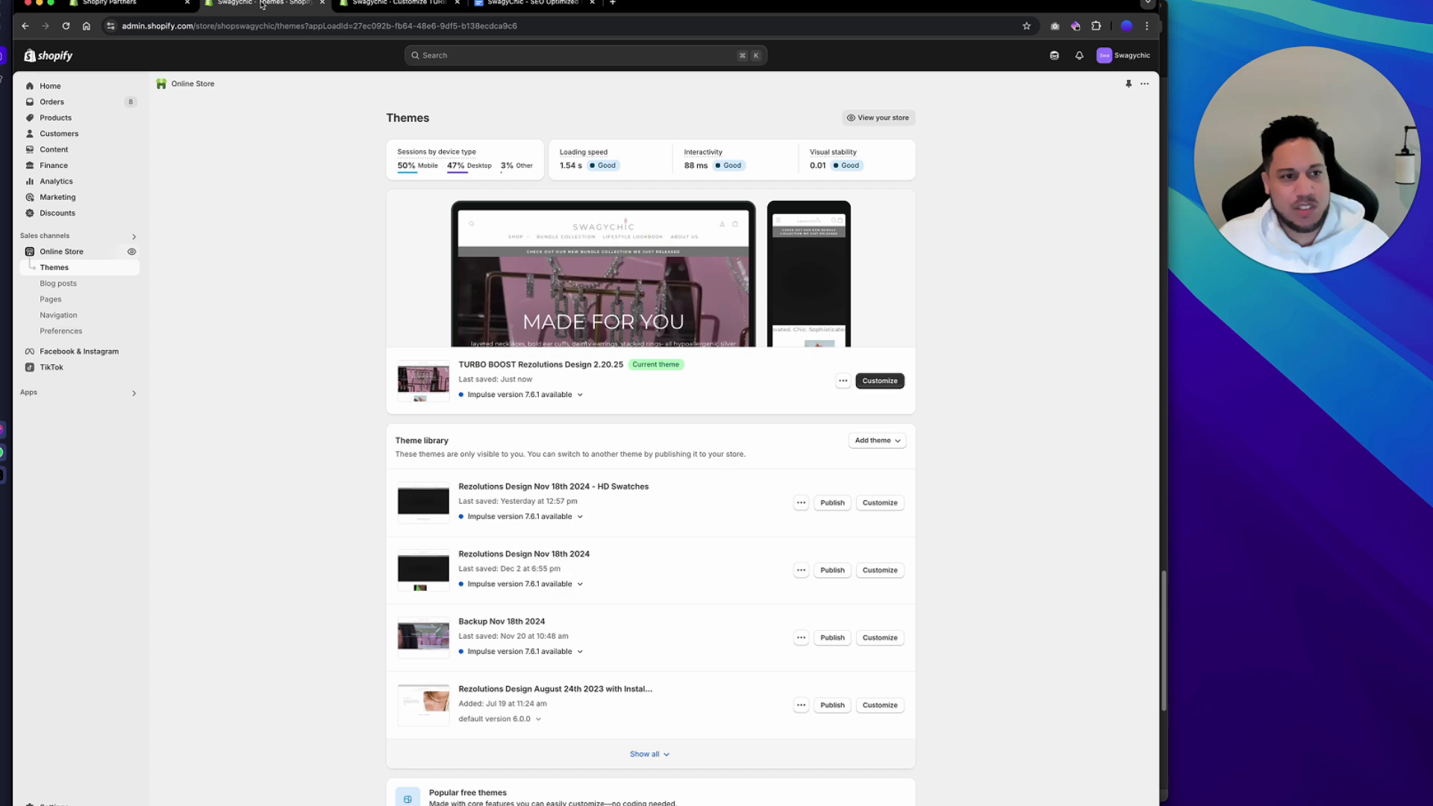
click(71, 121)
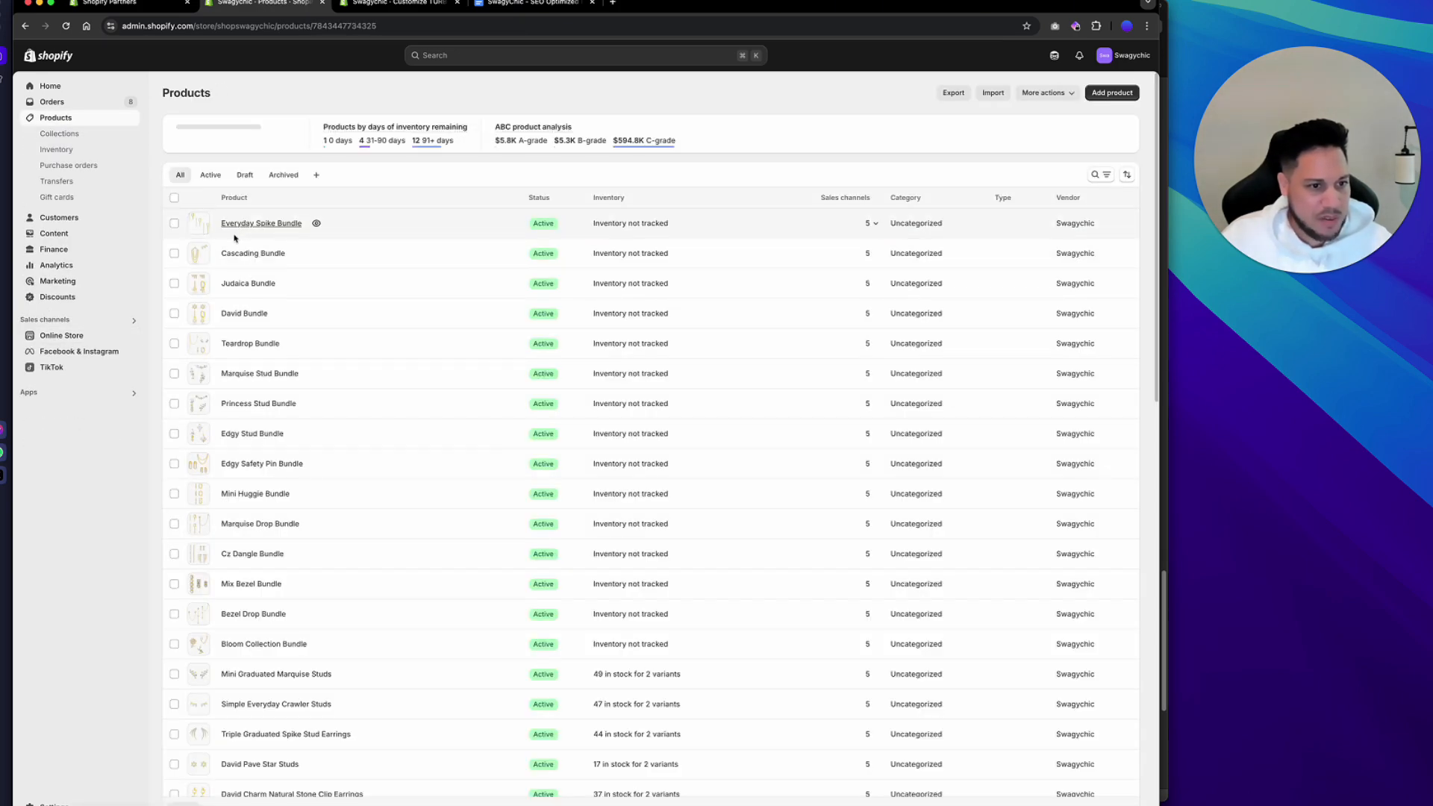
click(235, 222)
triple_click(427, 150)
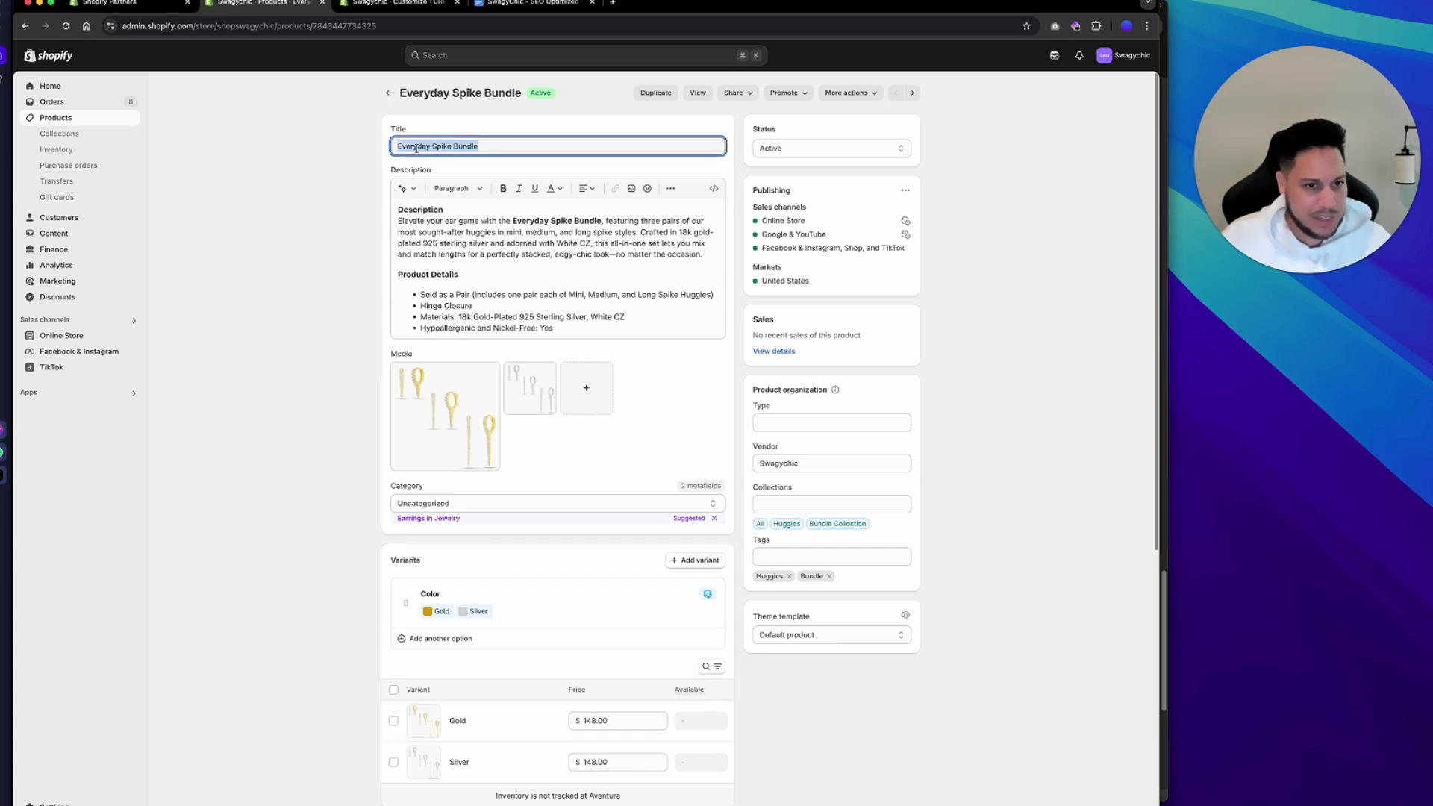
right_click(416, 148)
click(448, 238)
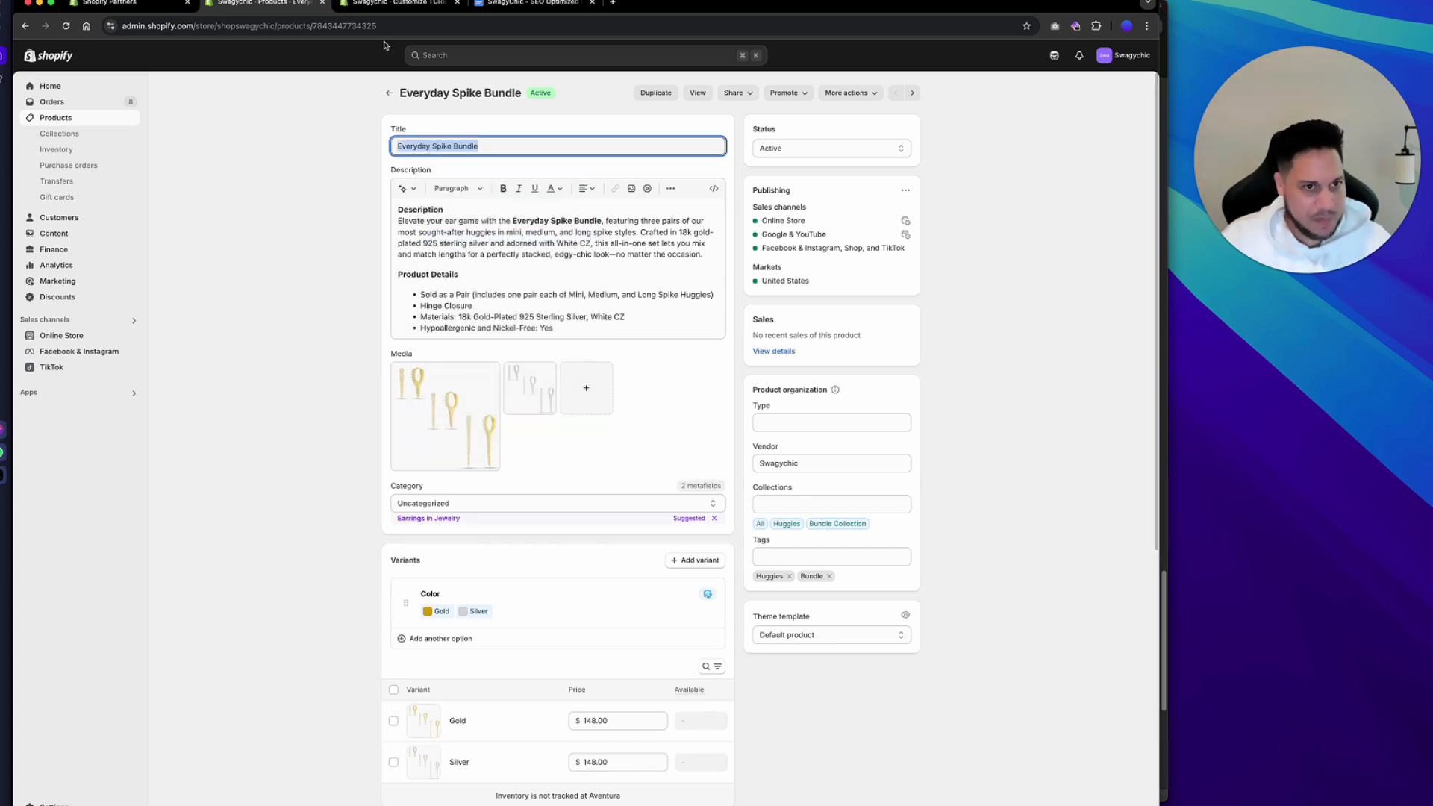
Search the theme editor's storefront for Everyday Spike Bundle and open its product page as the preview.
click(401, 4)
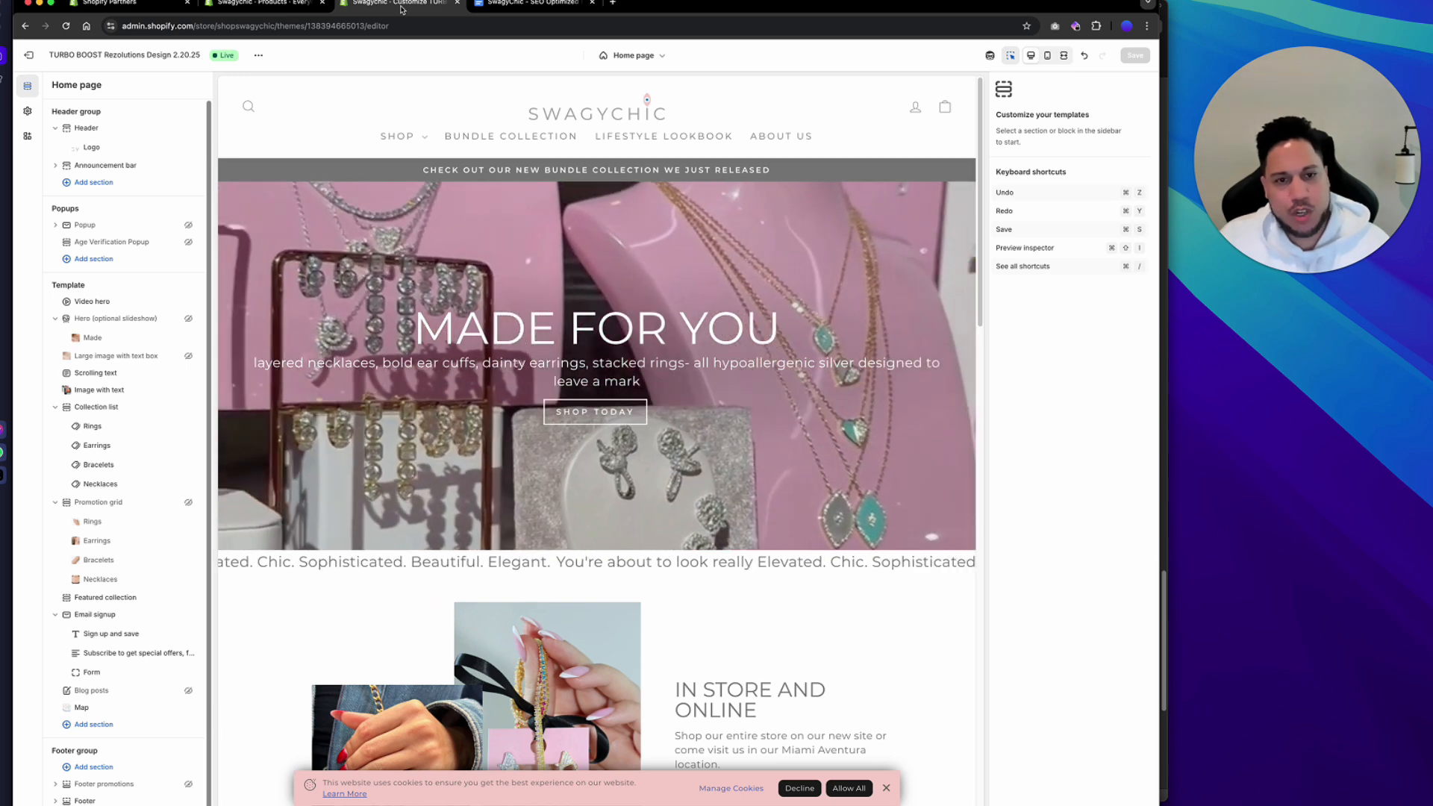
click(248, 107)
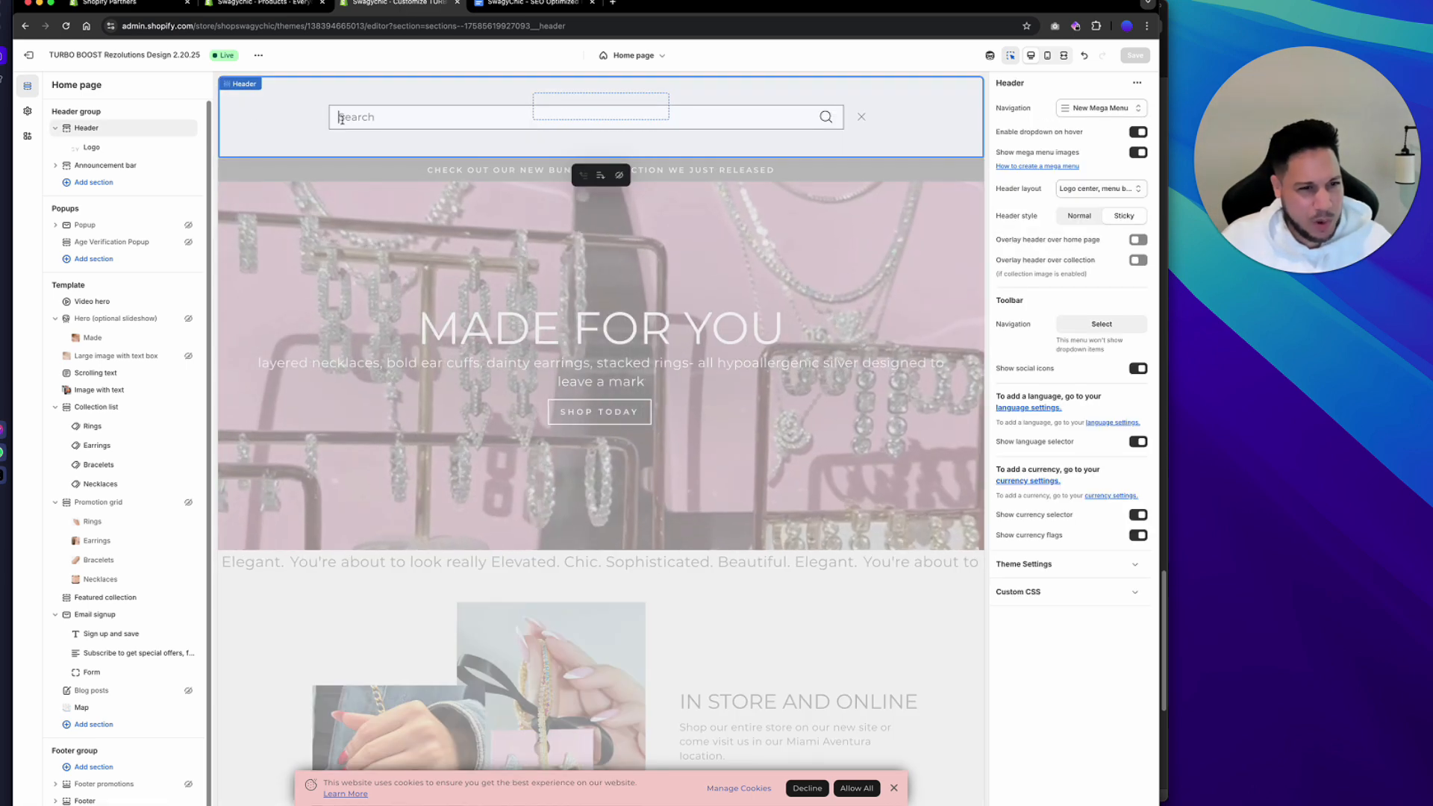
key(super+v)
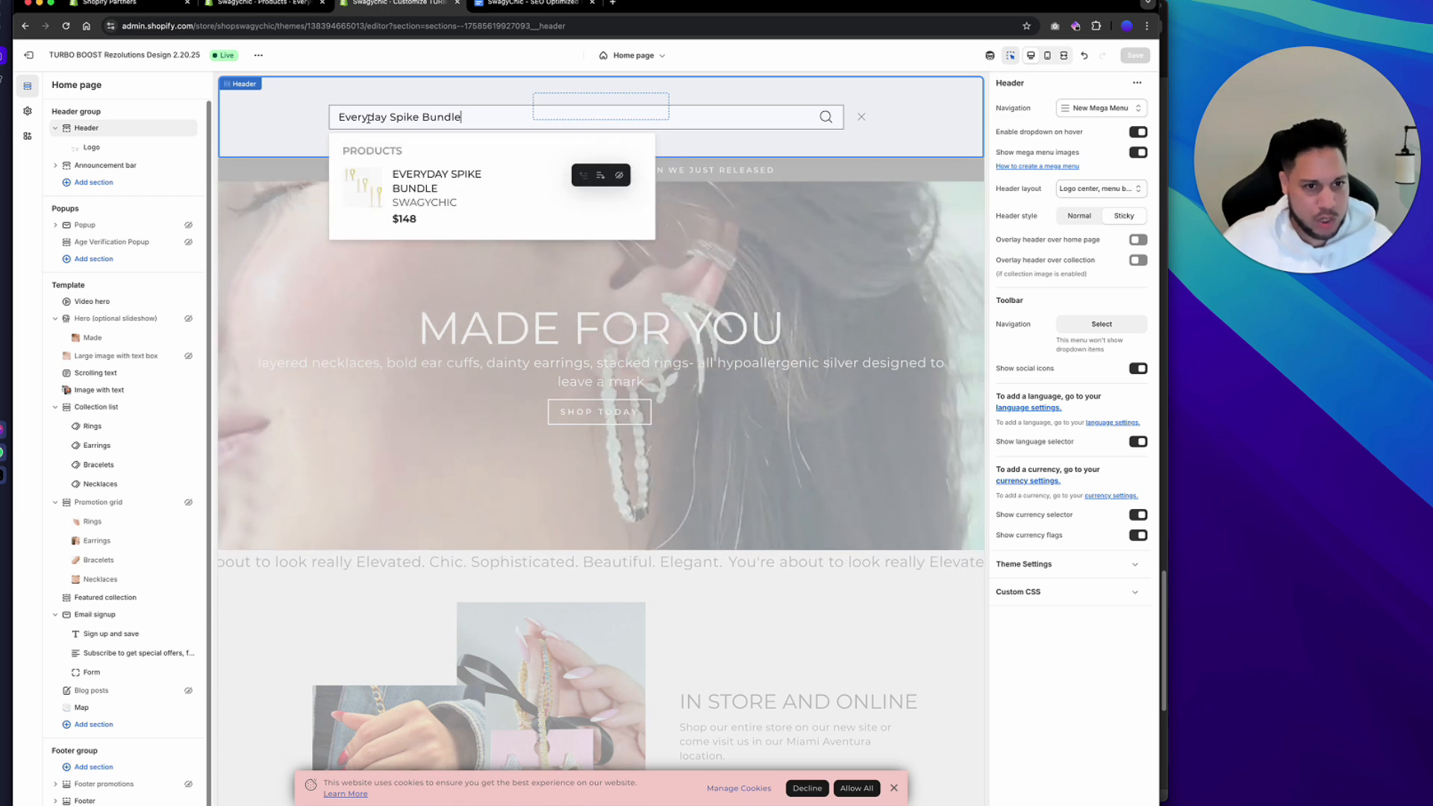
click(439, 180)
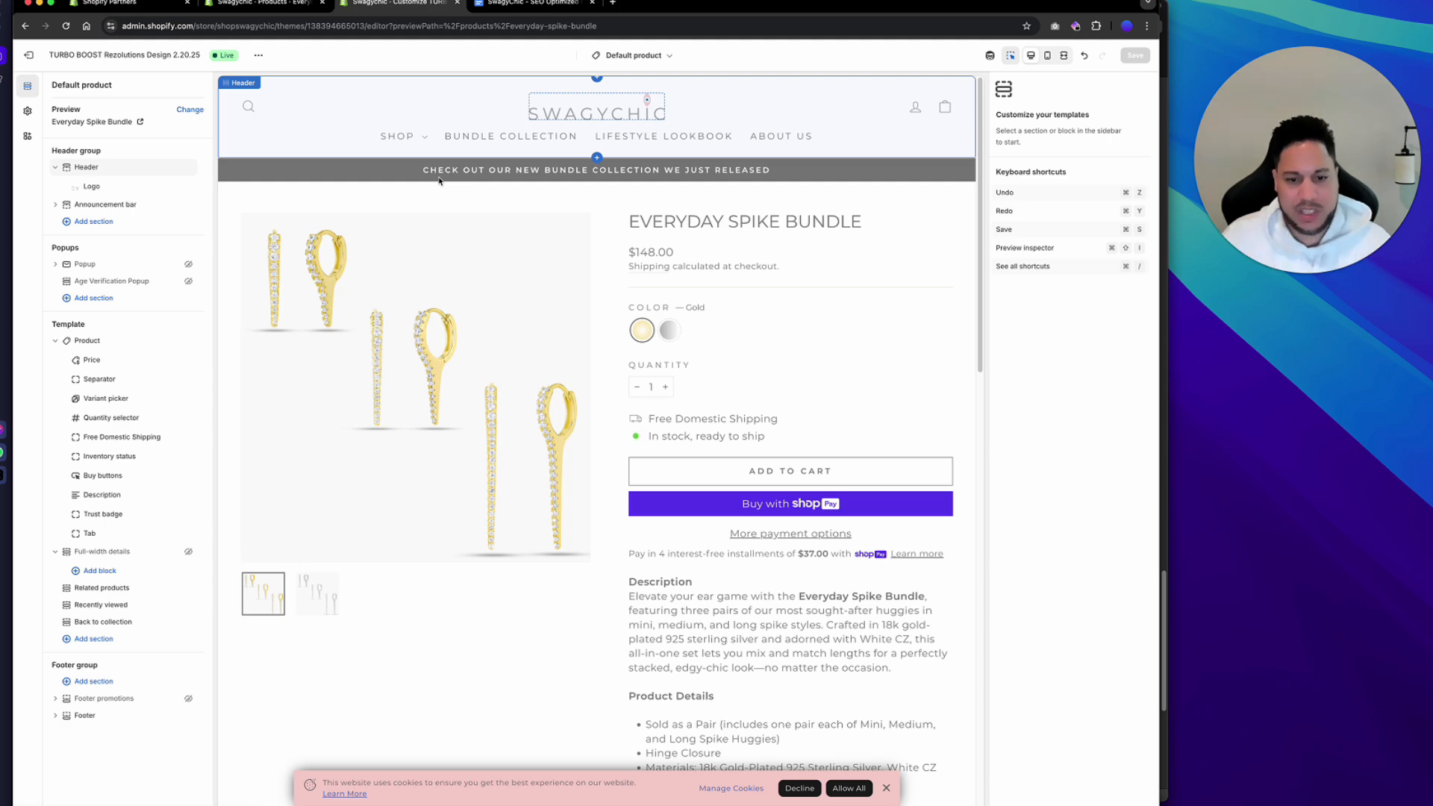
Open the settings of the Tab block in the product template.
scroll(748, 409, down, 3)
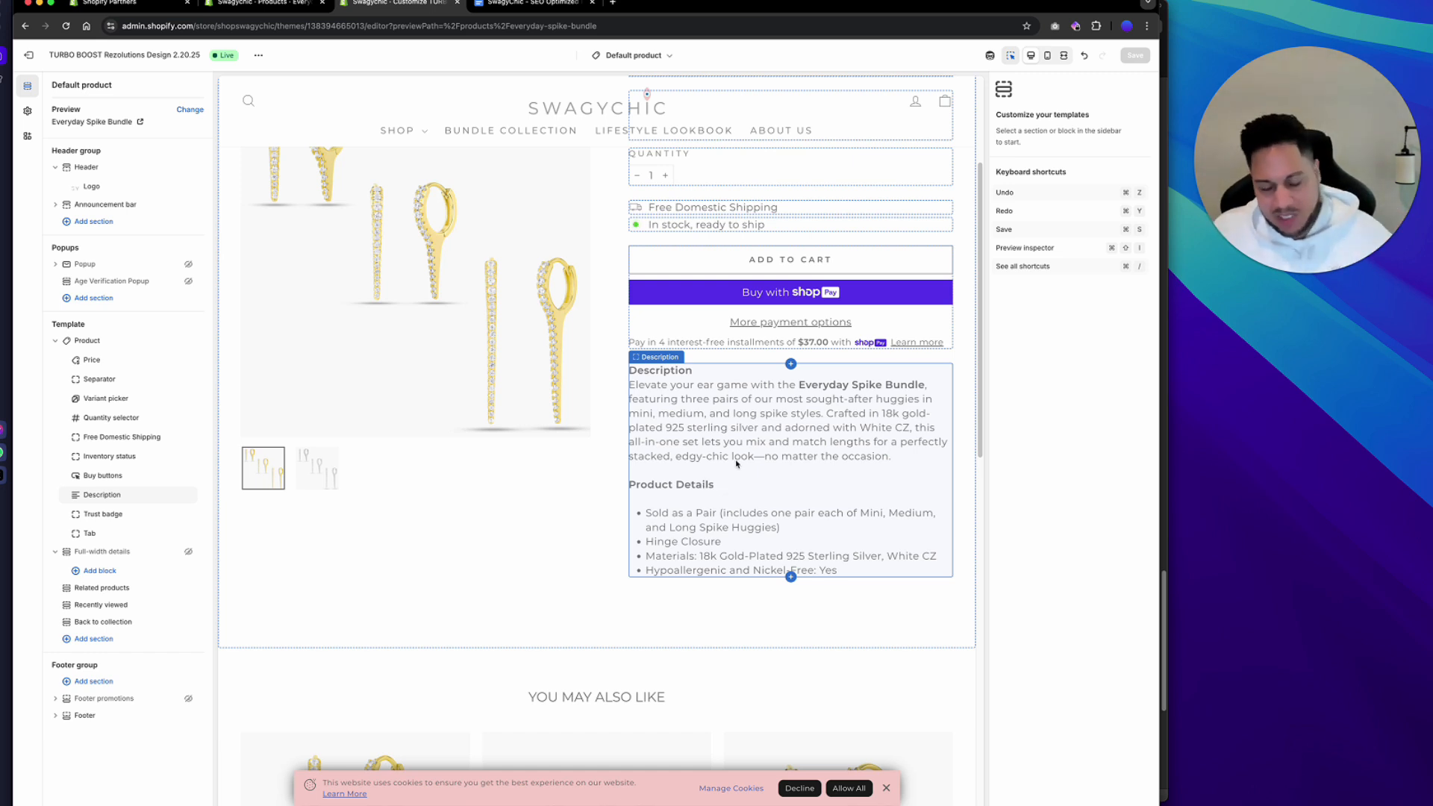
key(super+plus)
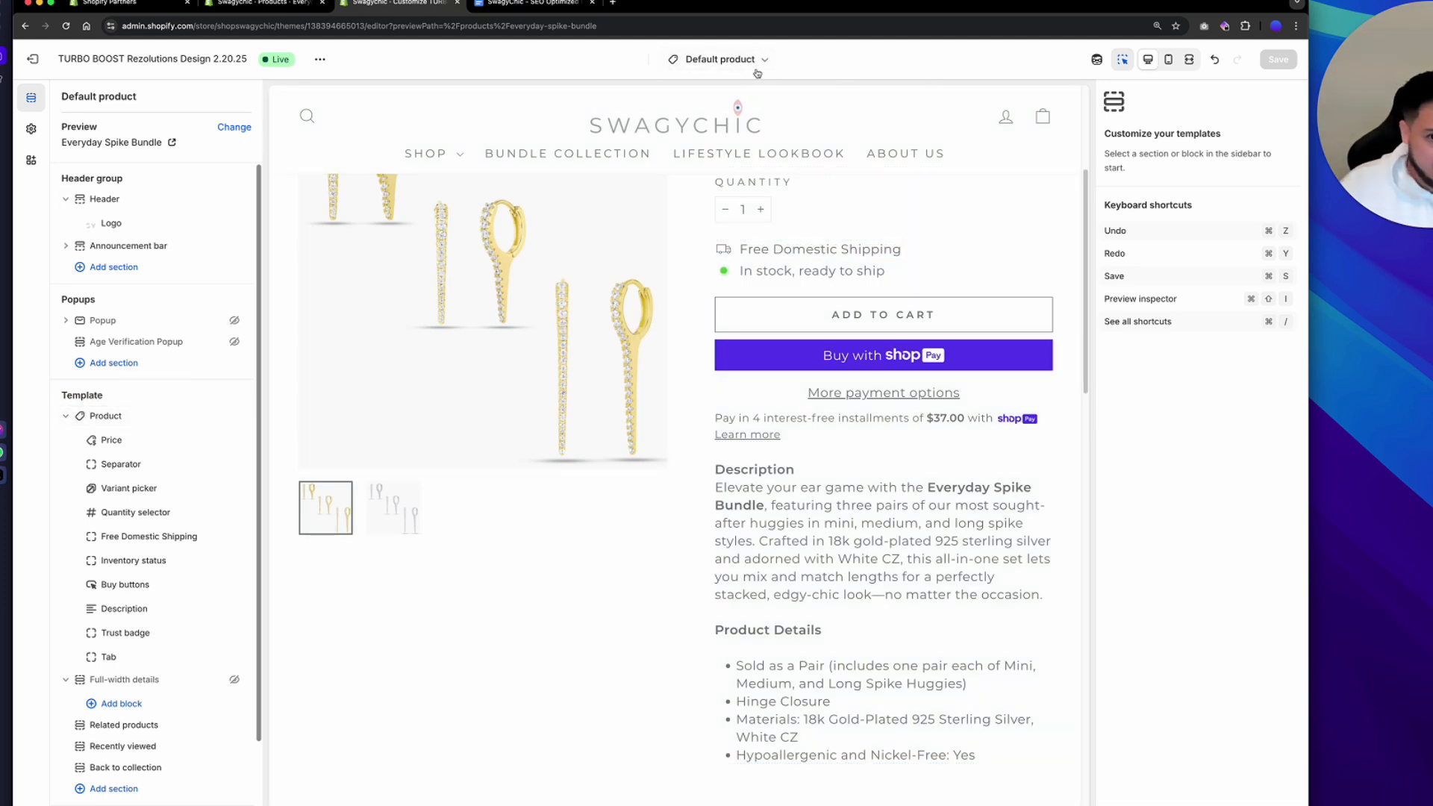
click(150, 663)
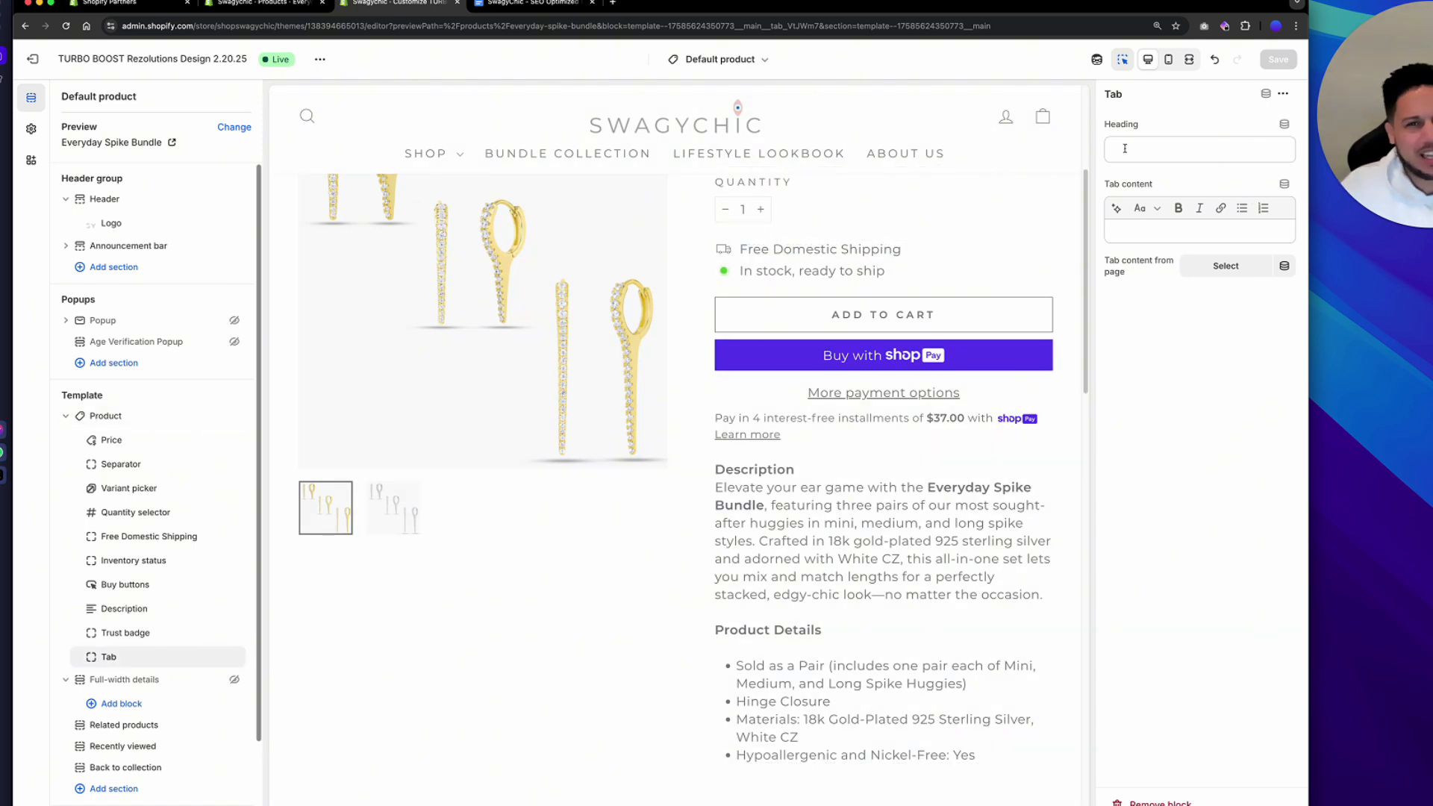
click(1164, 152)
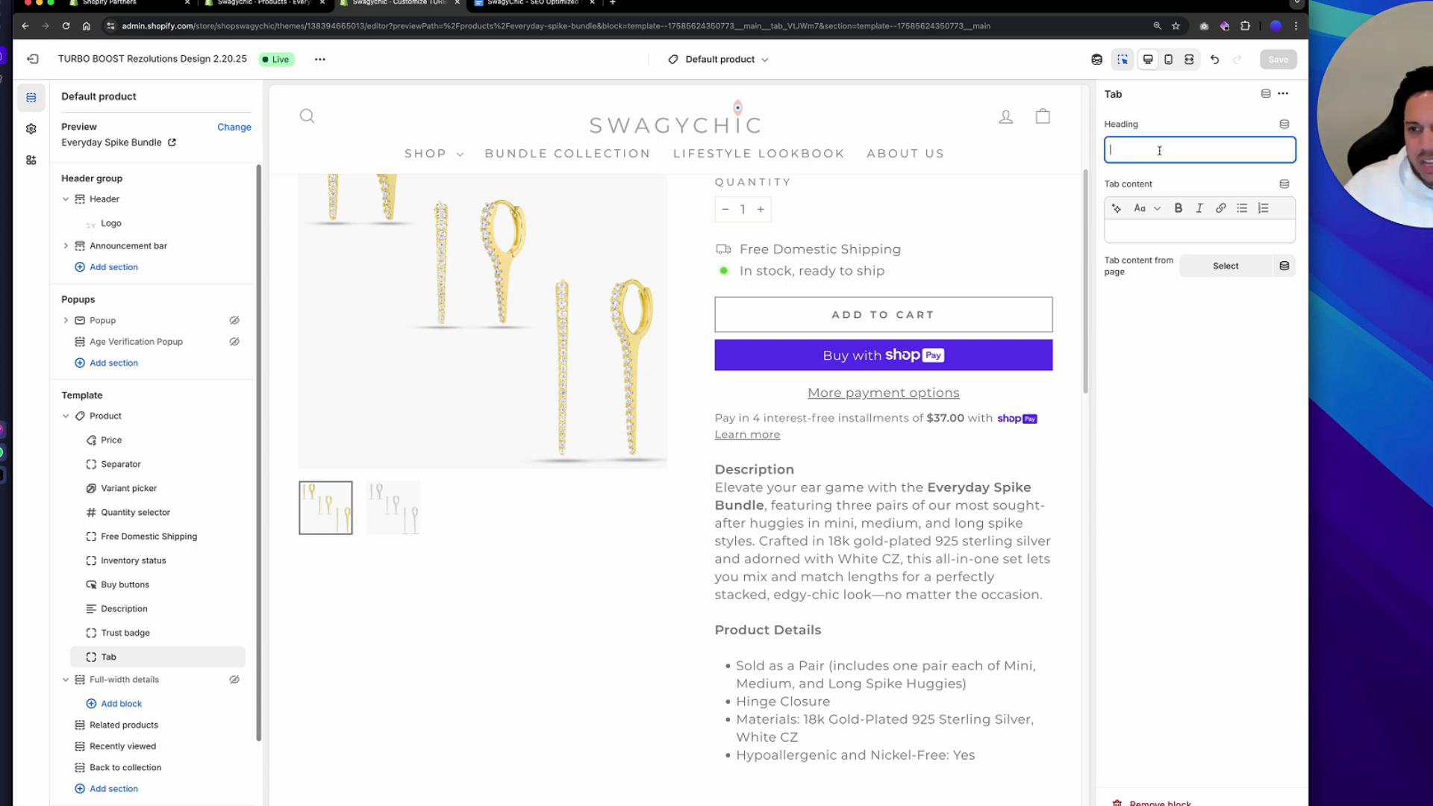
click(1139, 239)
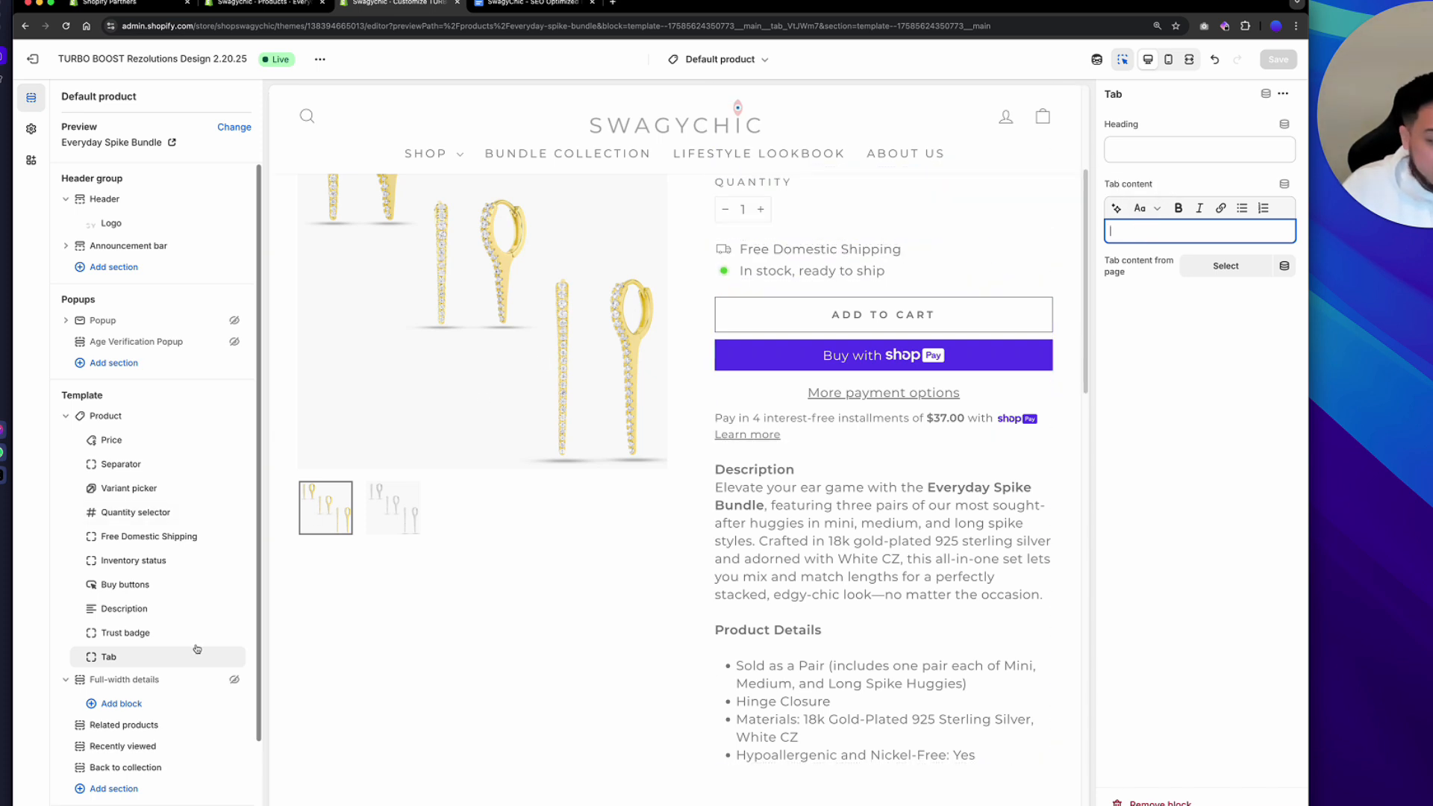
click(175, 657)
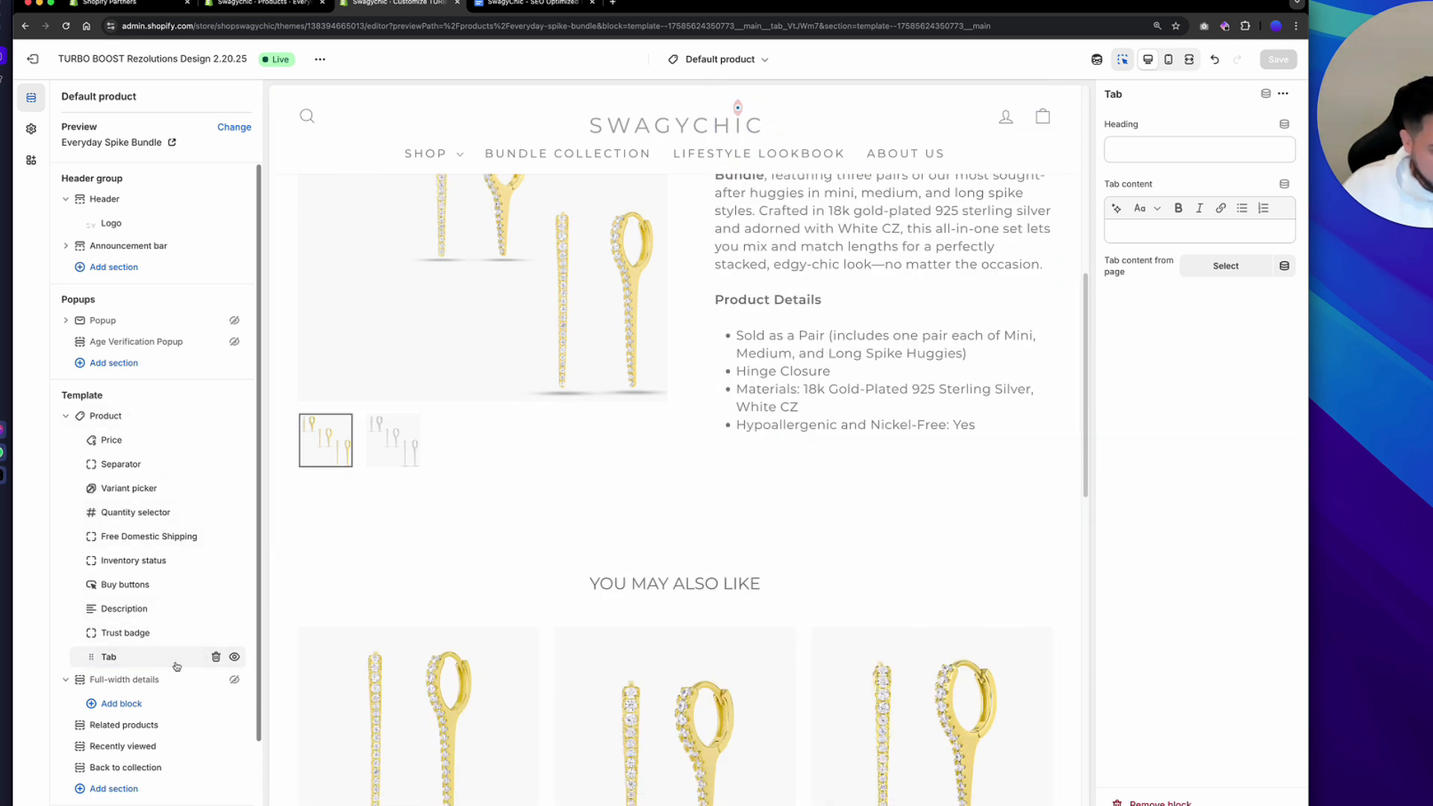
mouse_move(162, 669)
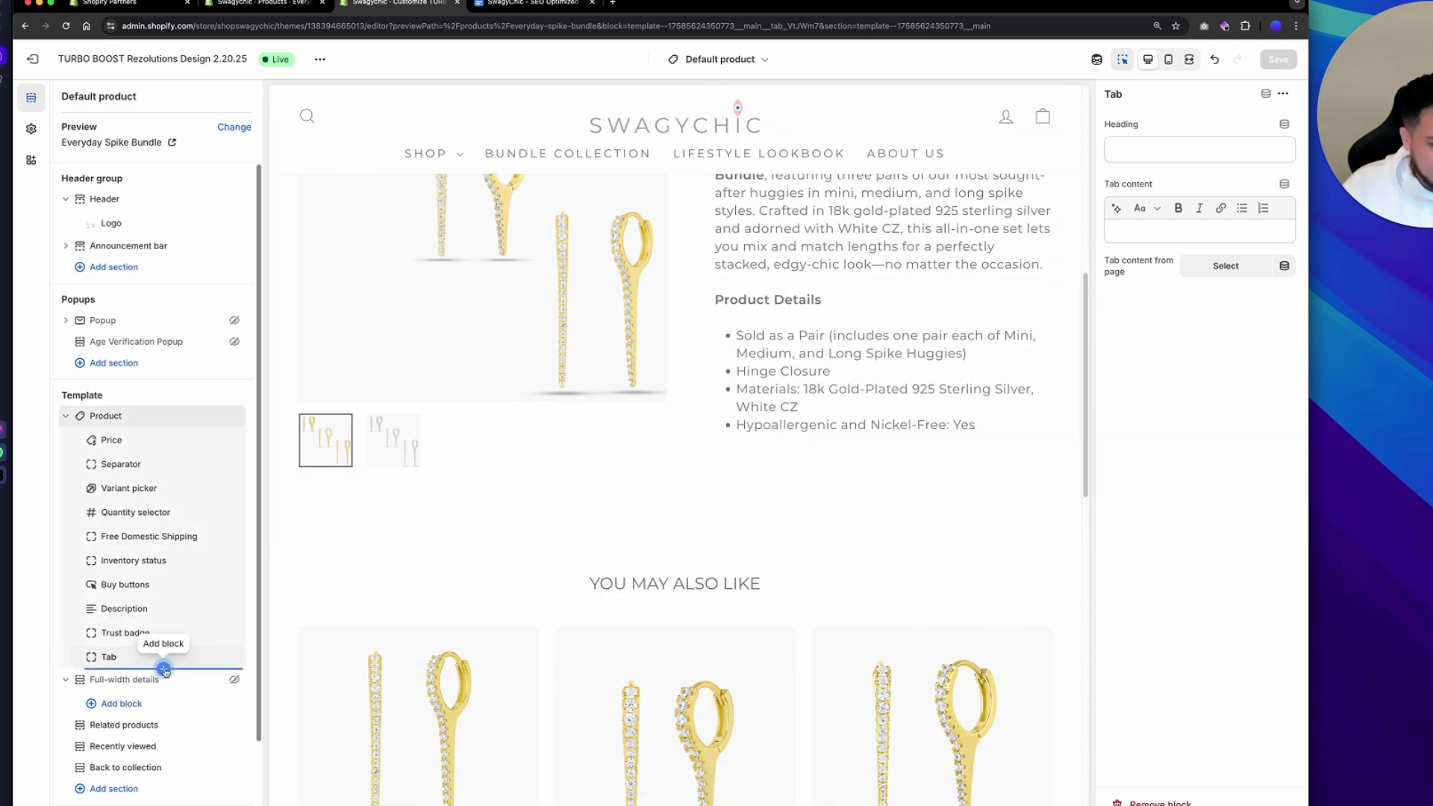
click(164, 669)
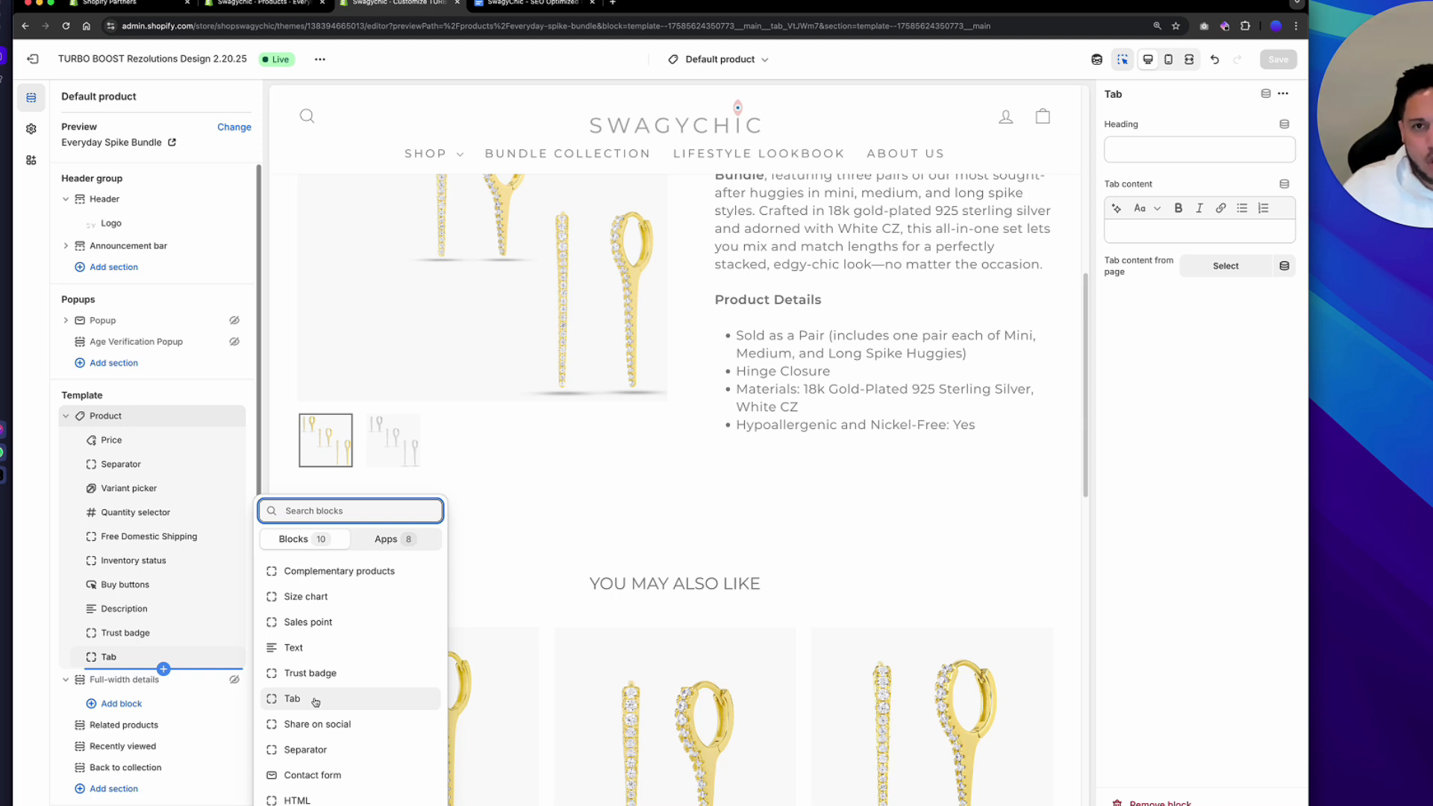
click(41, 651)
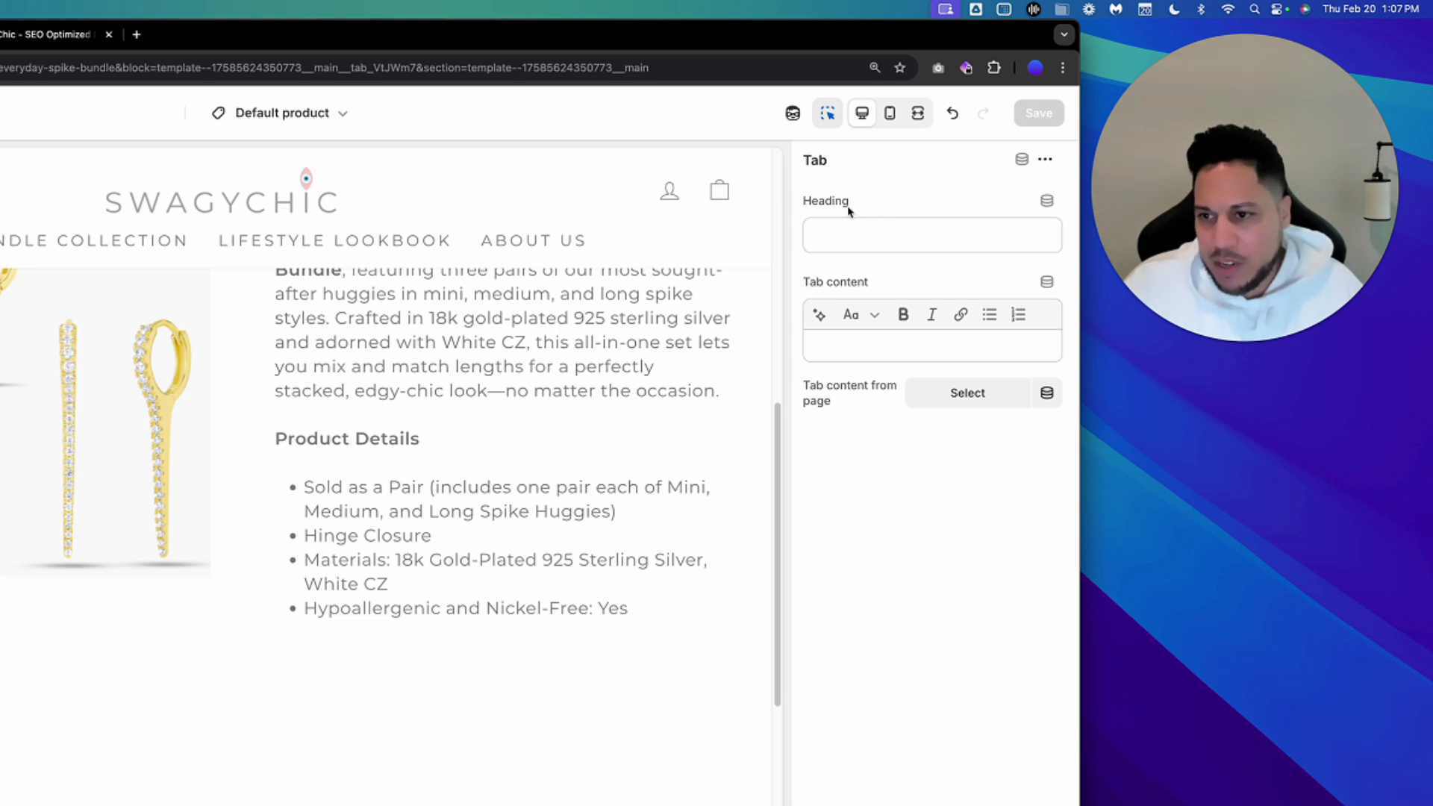
Connect the Tab block's heading to the First Drawer Title product metafield as a dynamic source.
click(1048, 207)
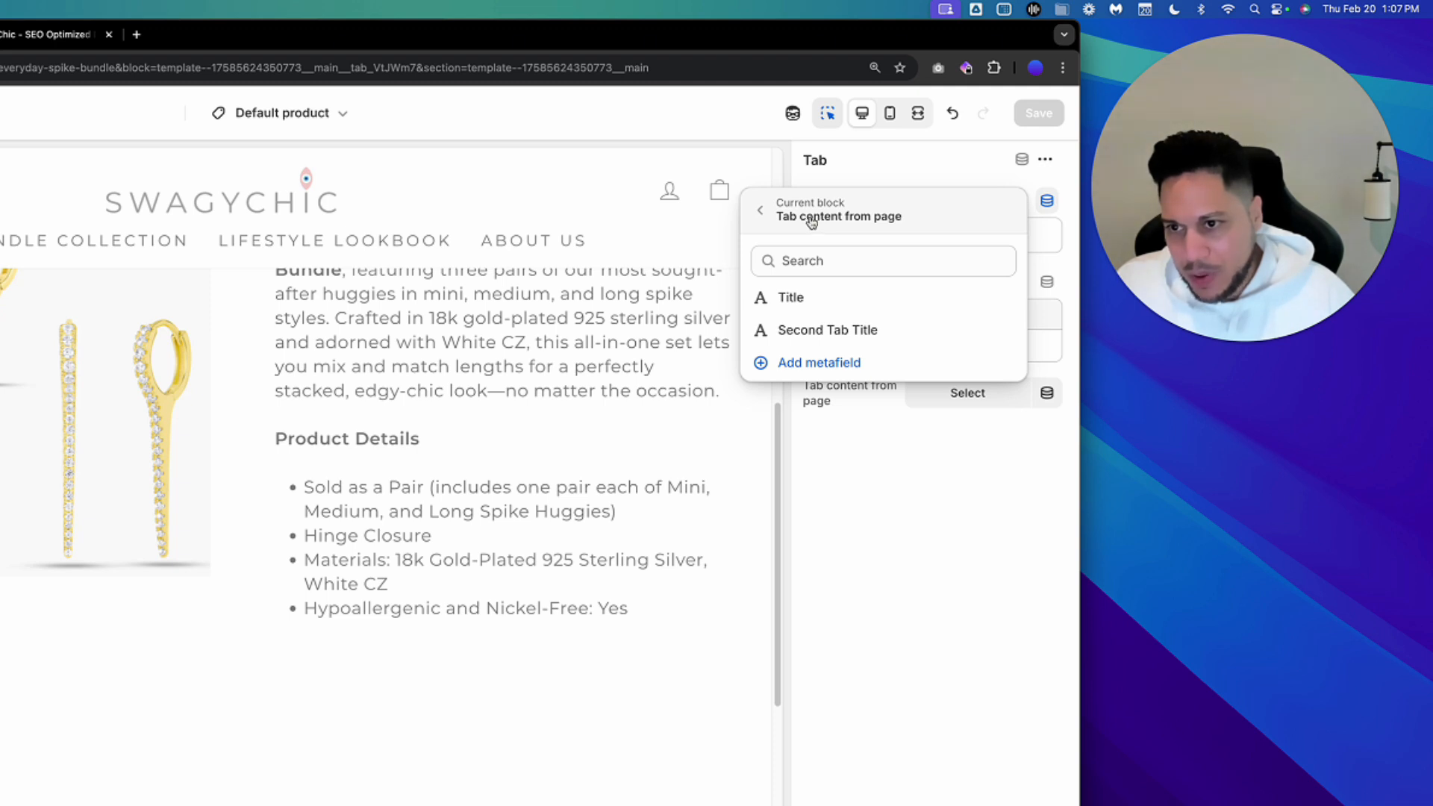
click(761, 213)
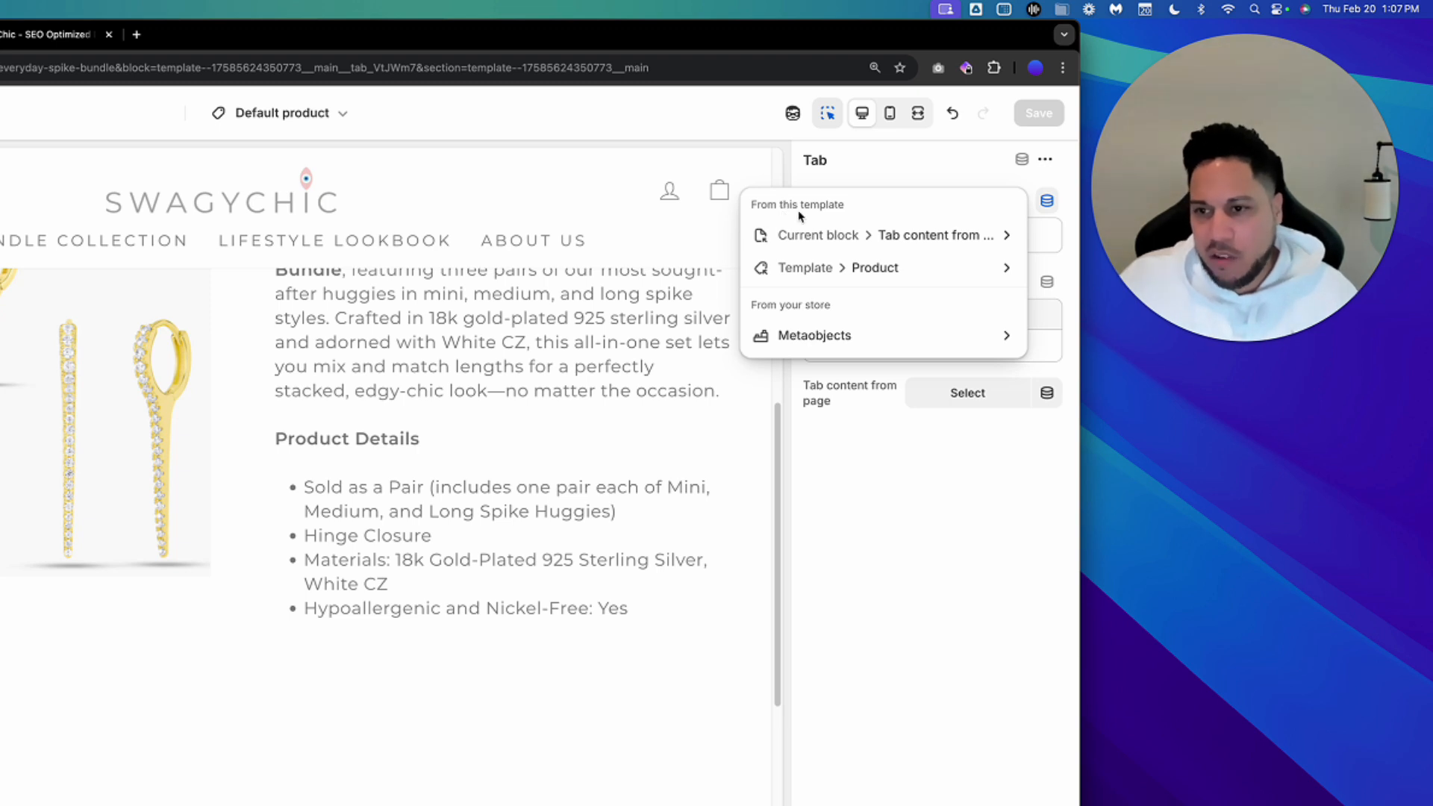
click(882, 277)
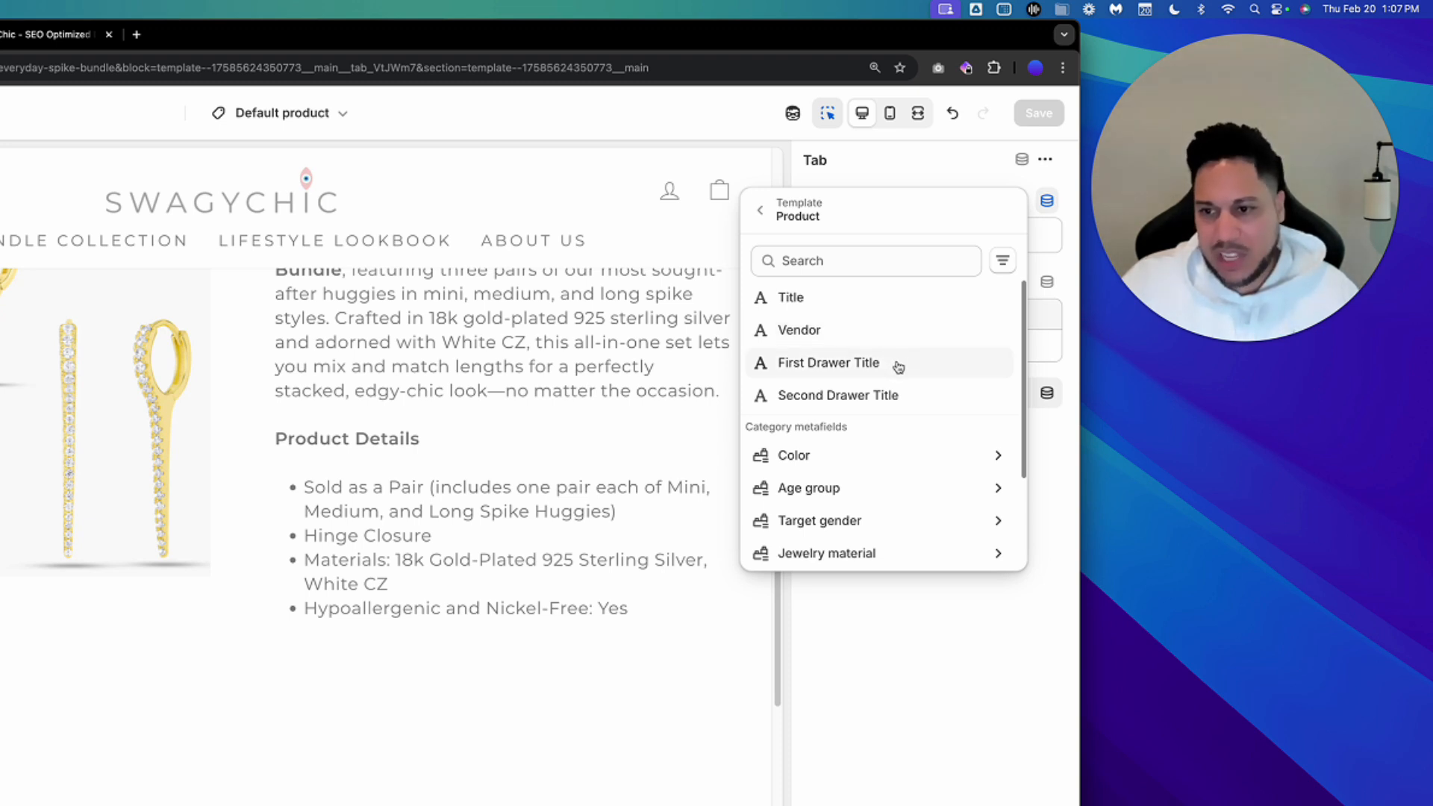
click(899, 364)
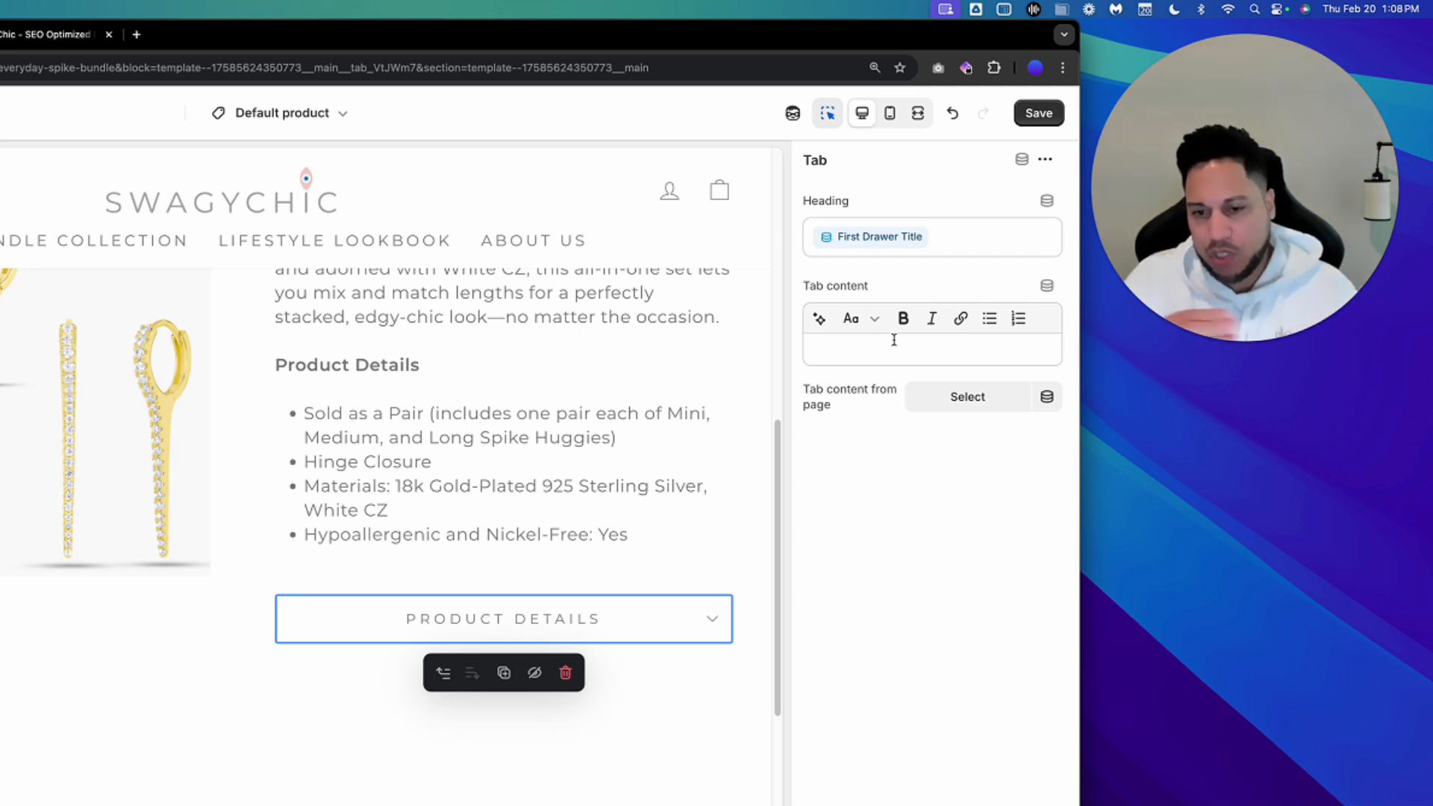
Connect the tab content to the First Drawer Description product metafield and save the theme.
click(1048, 288)
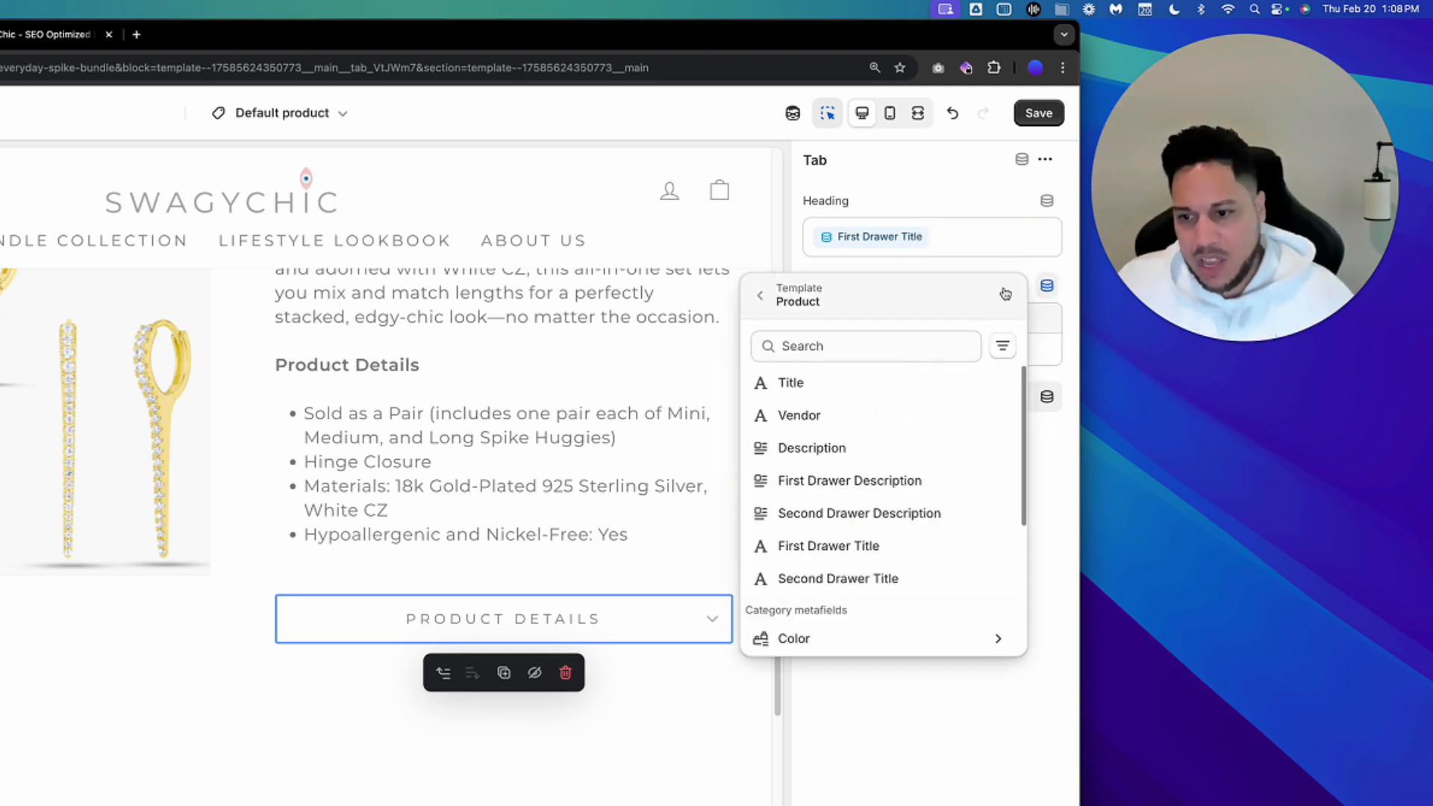
scroll(934, 485, down, 1)
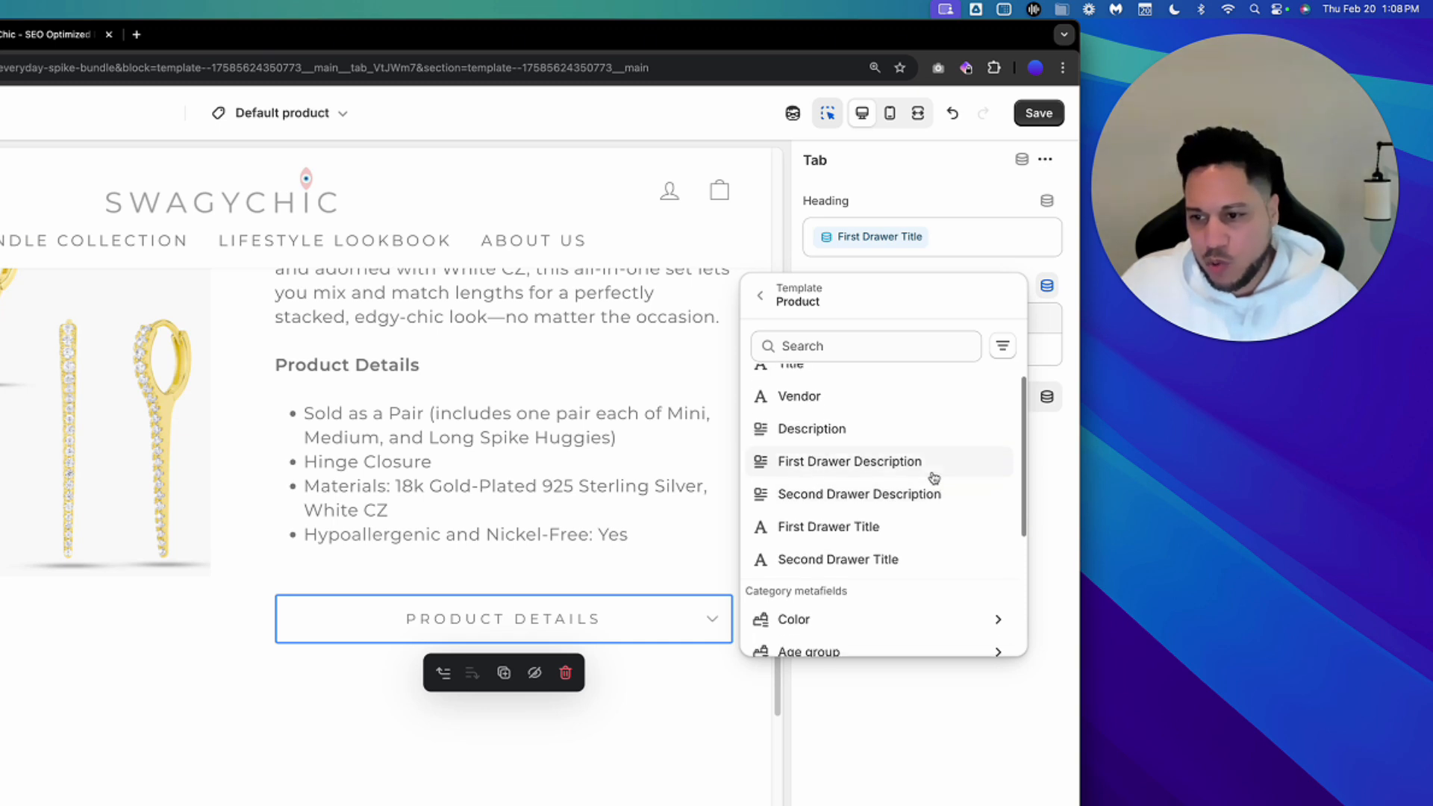
click(892, 464)
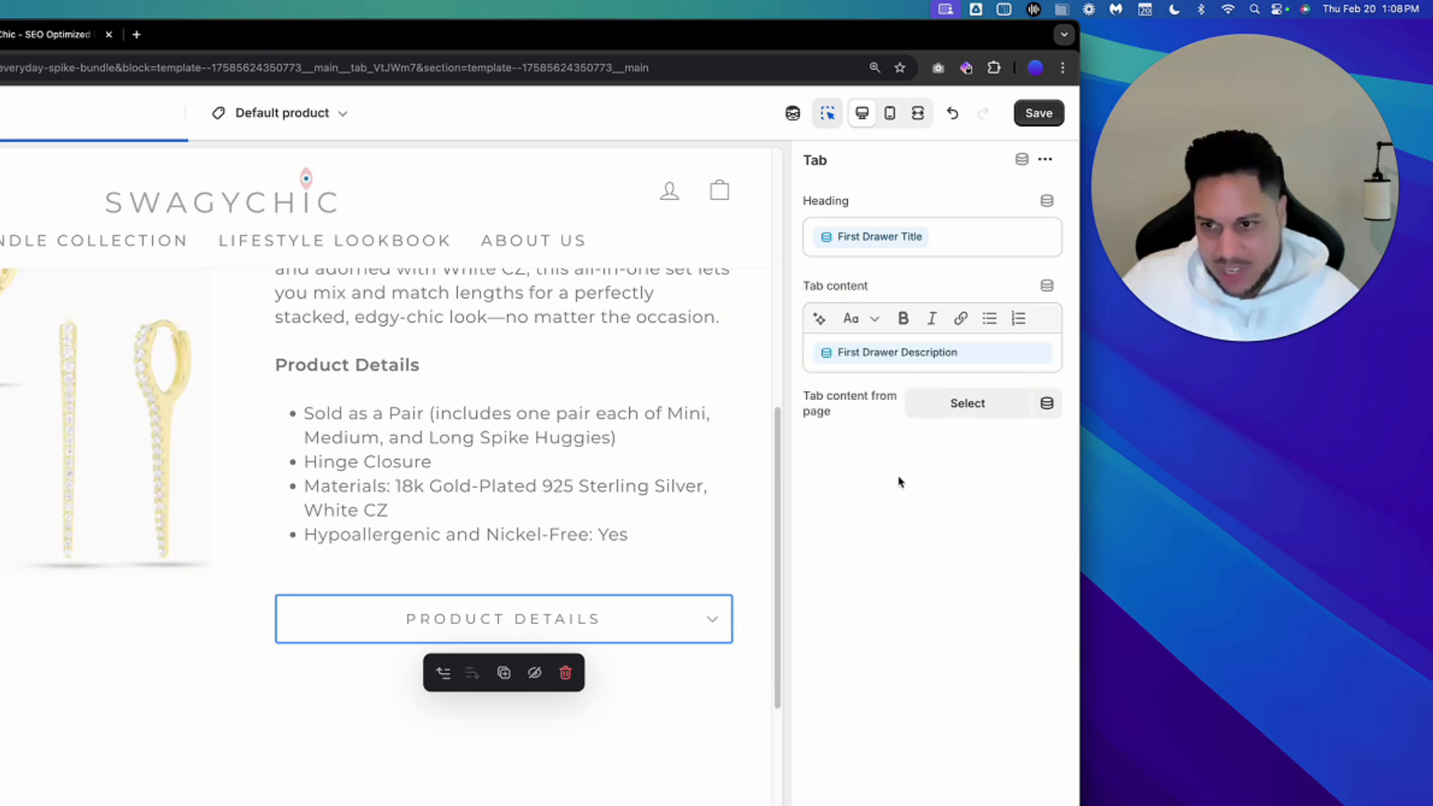
click(1039, 112)
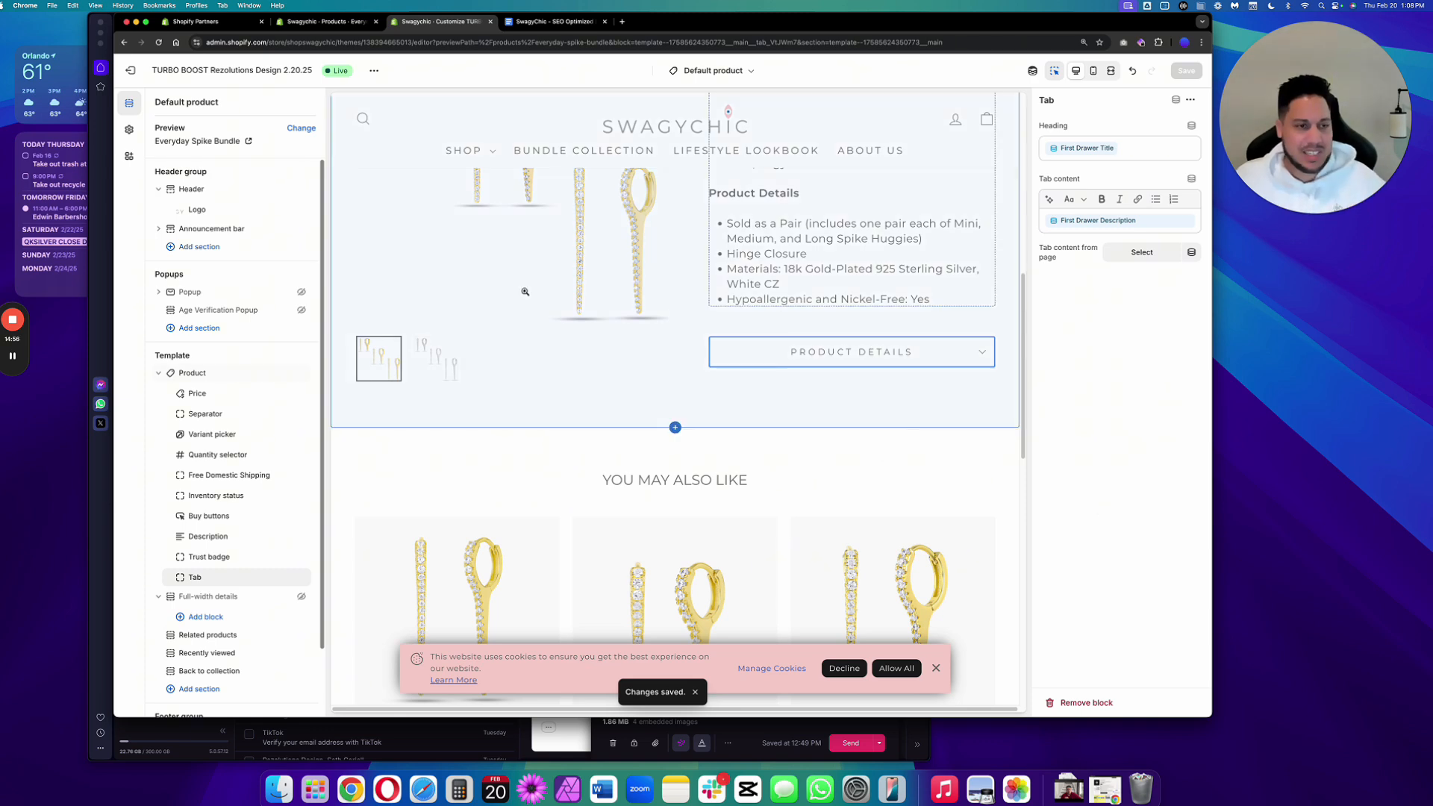
View the live Everyday Spike Bundle page, expand its Product Details drawer, and return to the theme editor.
click(338, 21)
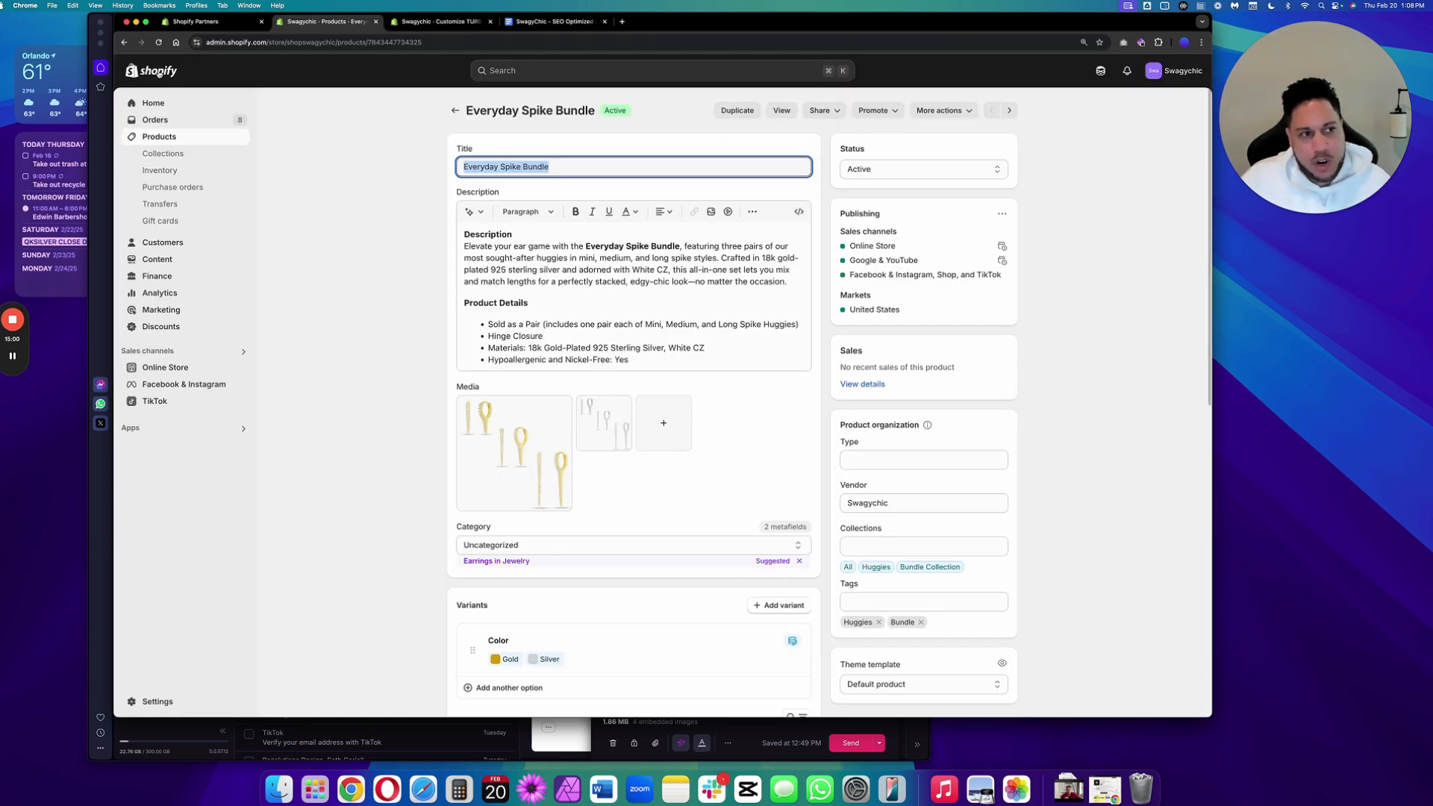
click(158, 42)
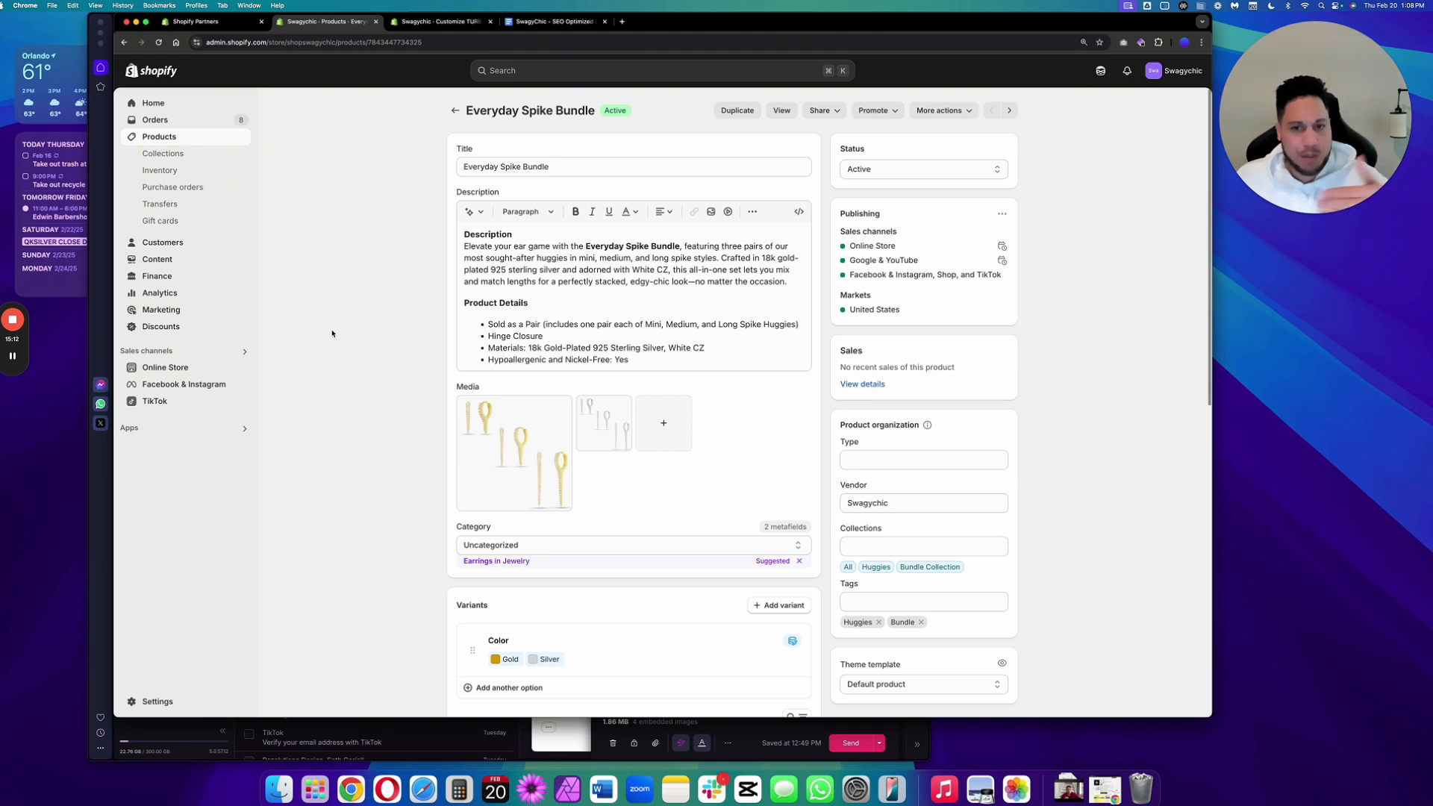
click(780, 110)
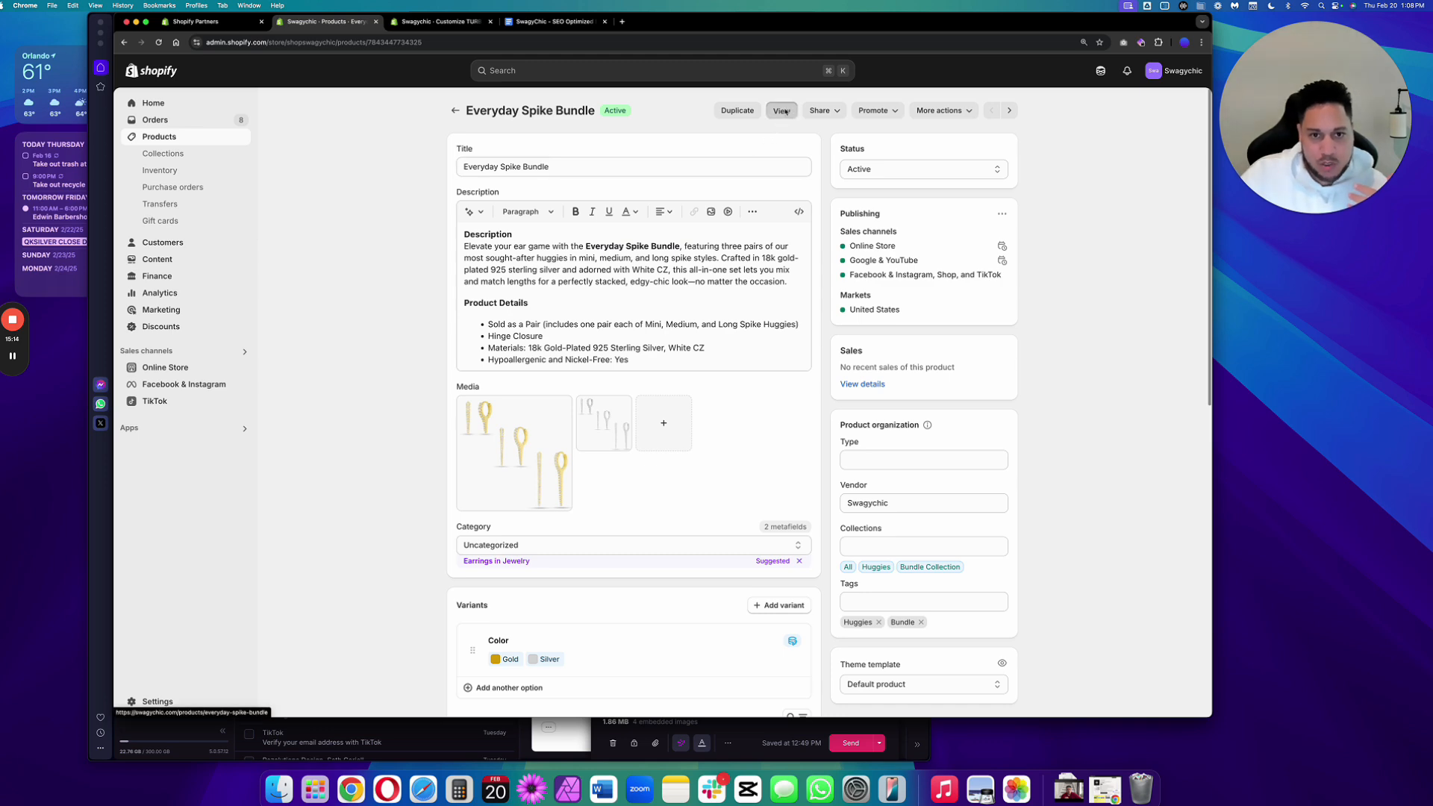
scroll(752, 459, down, 3)
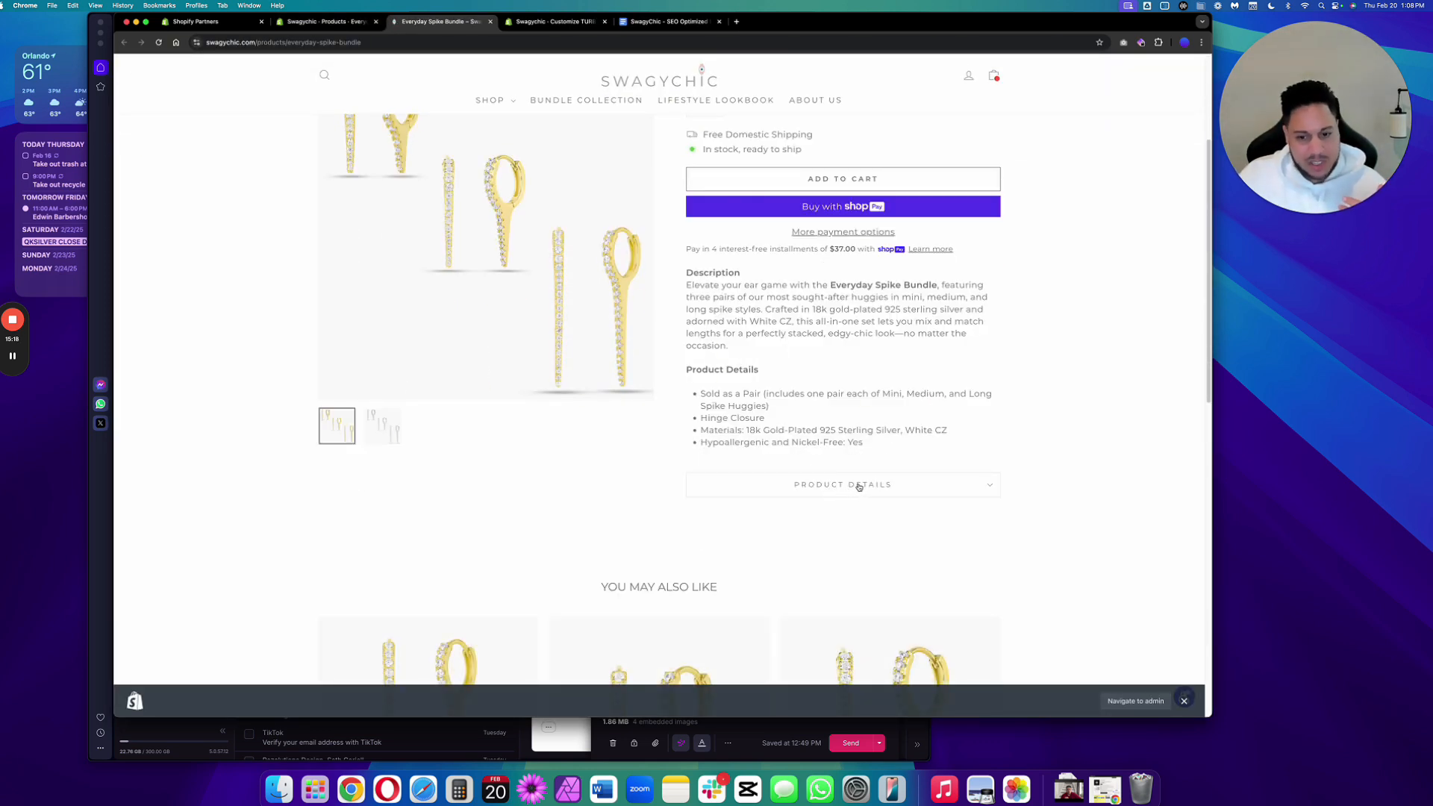
click(860, 487)
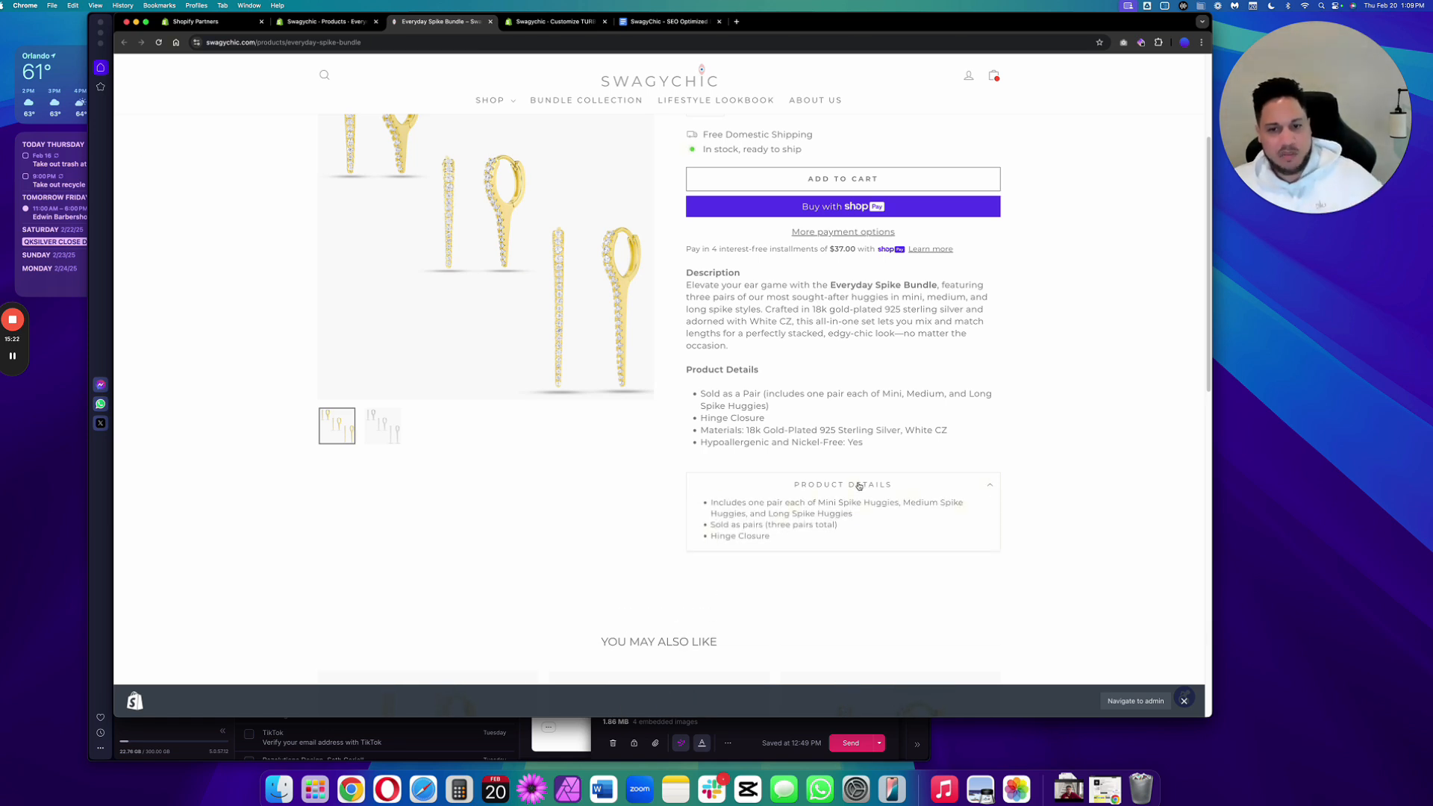
scroll(857, 485, up, 3)
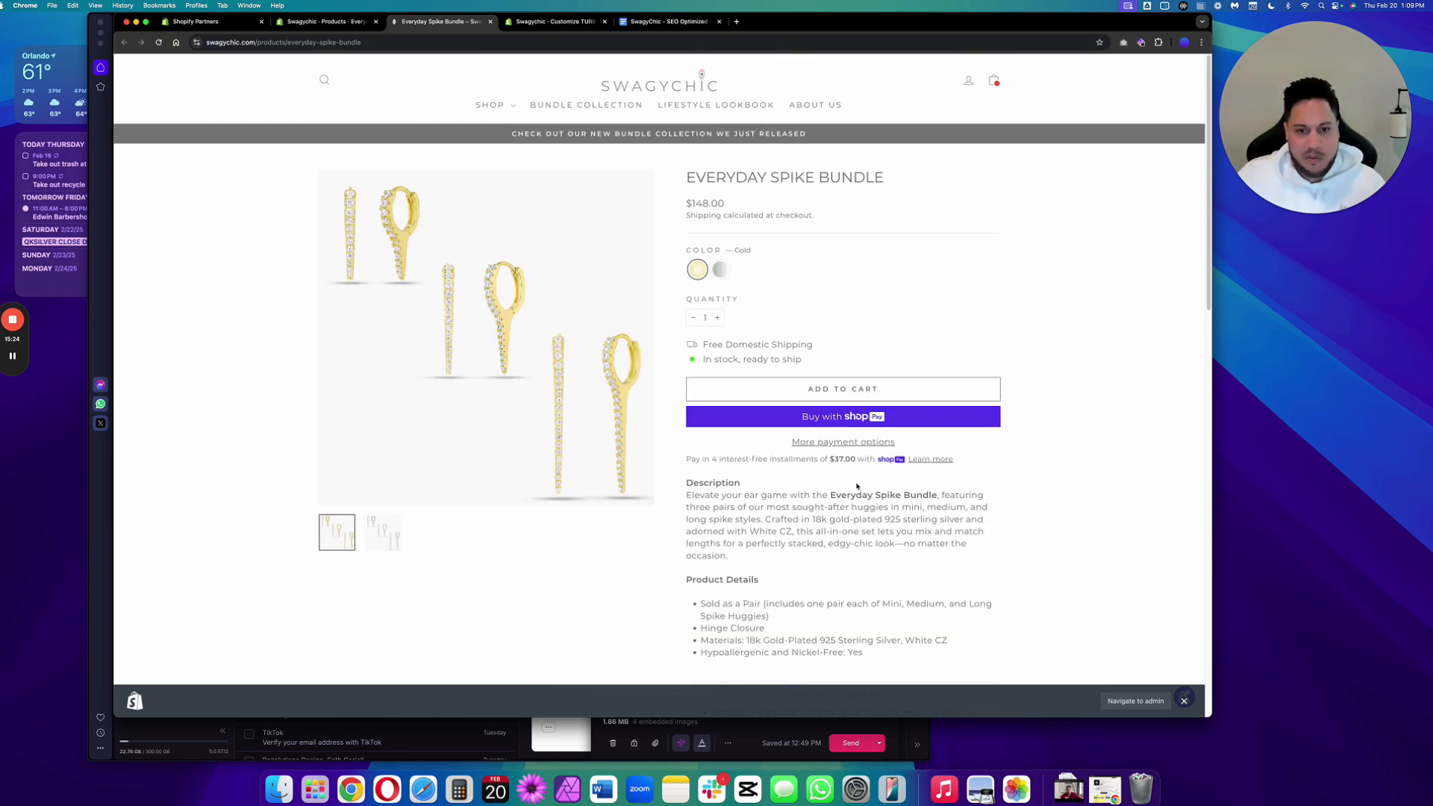
scroll(857, 486, down, 3)
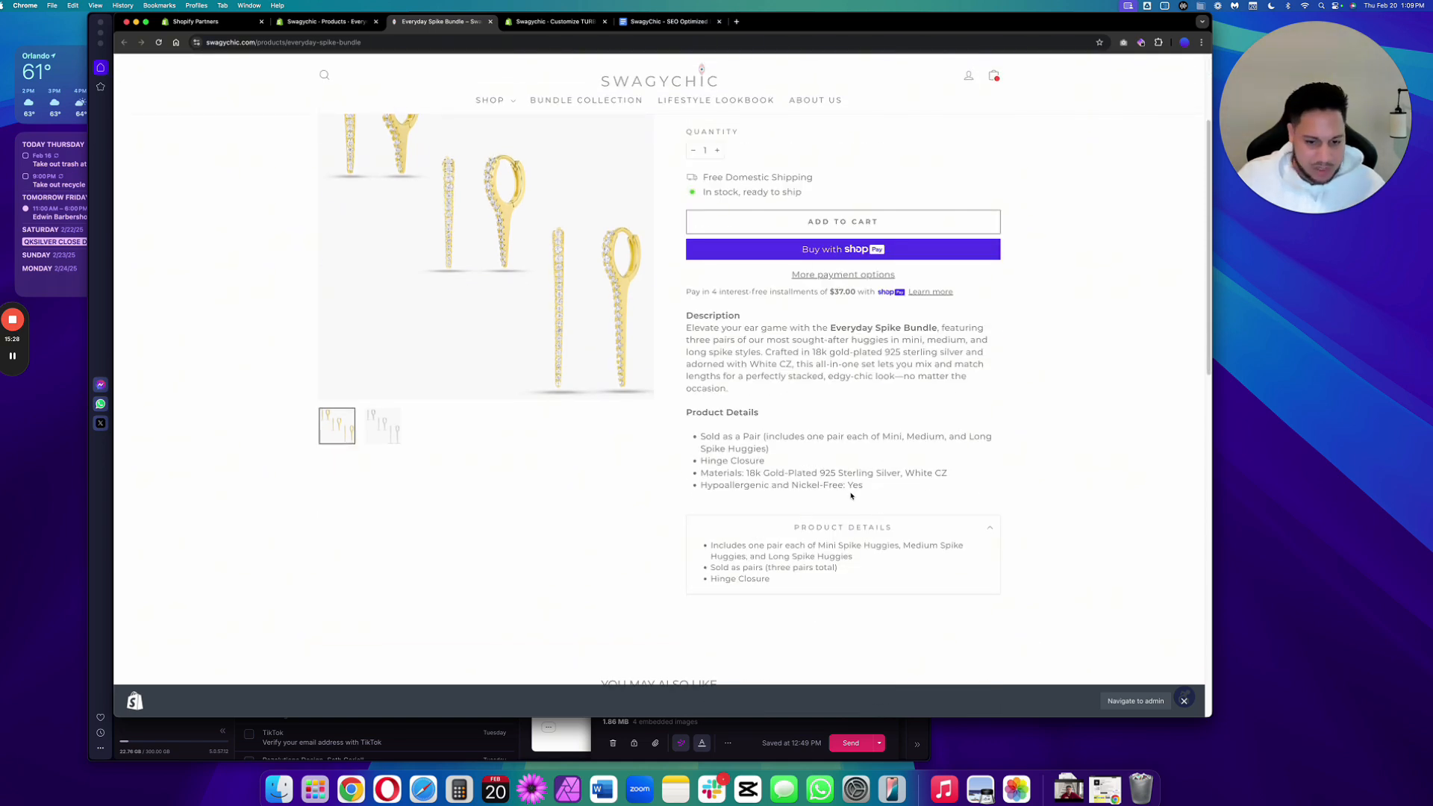
scroll(852, 496, up, 2)
scroll(853, 494, down, 1)
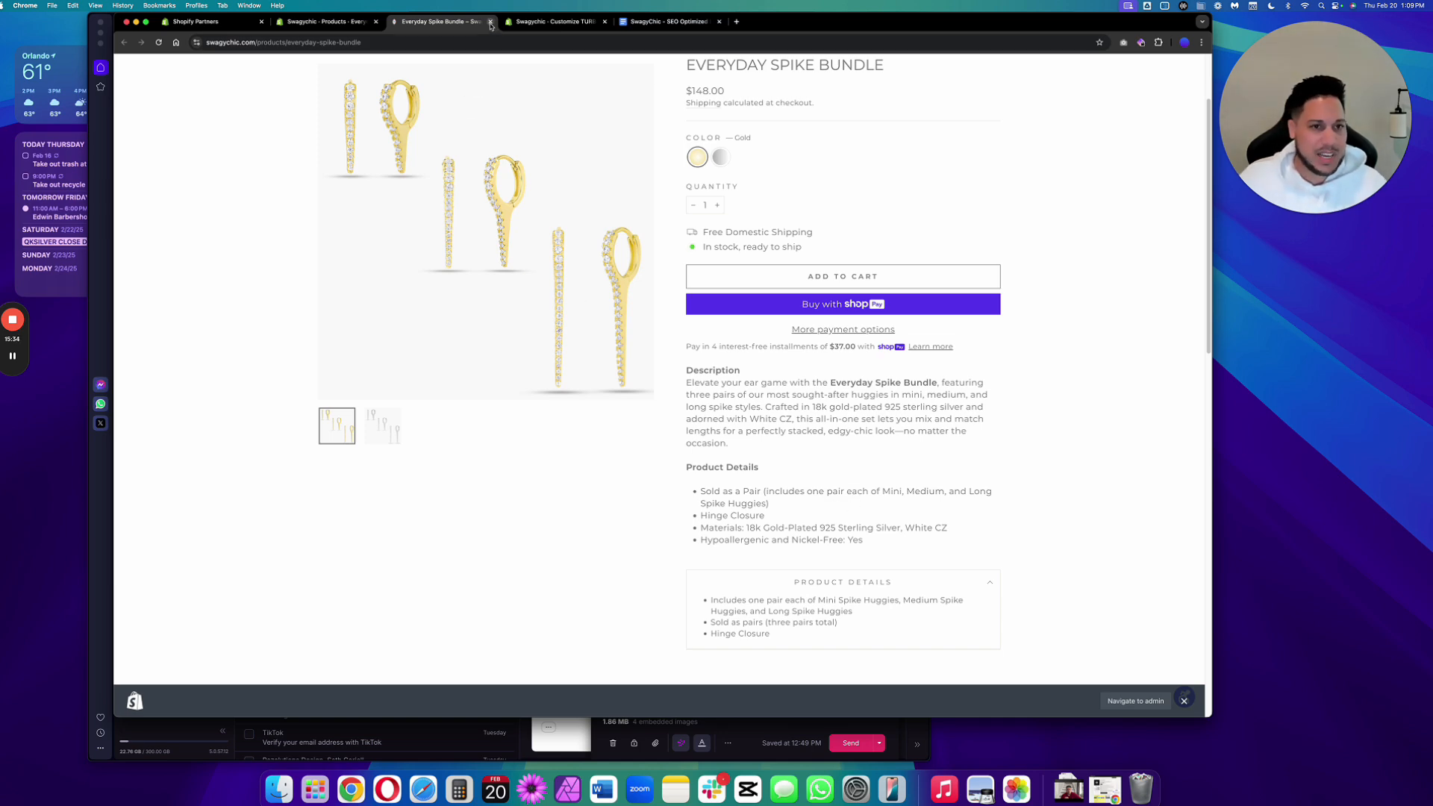
click(490, 21)
key(ctrl+Tab)
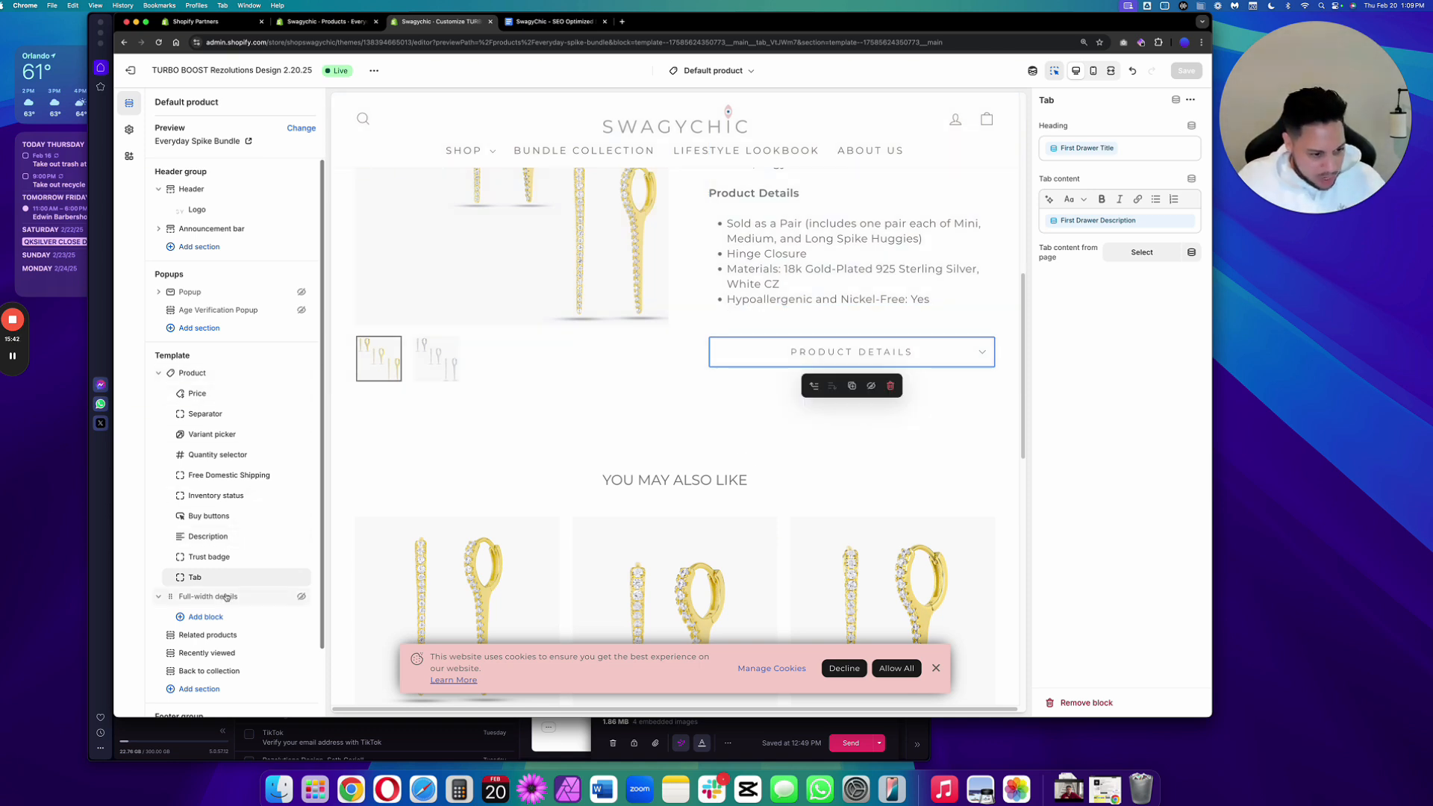
Add another Tab block to the product template below the existing Tab block.
mouse_move(230, 589)
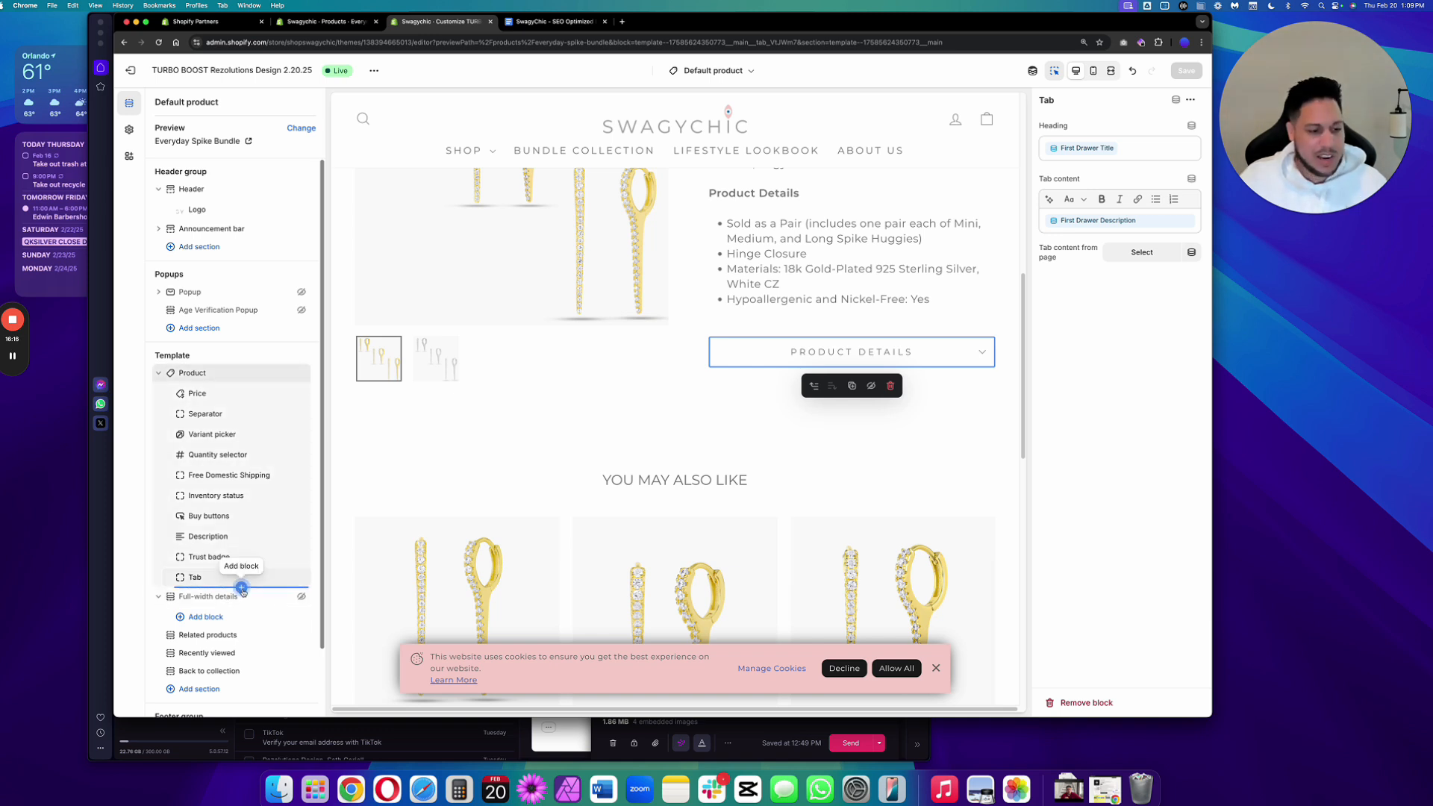
click(241, 589)
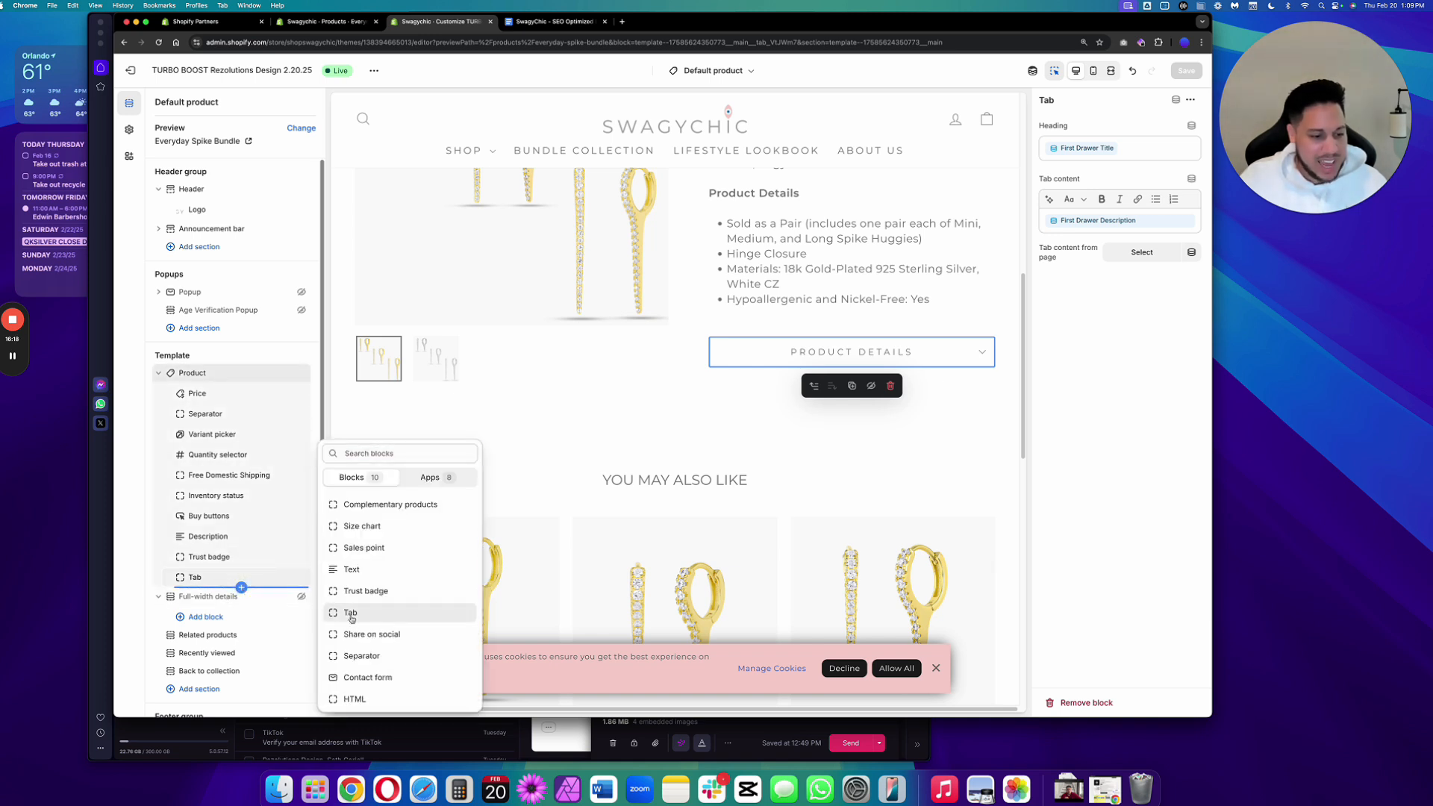
click(350, 612)
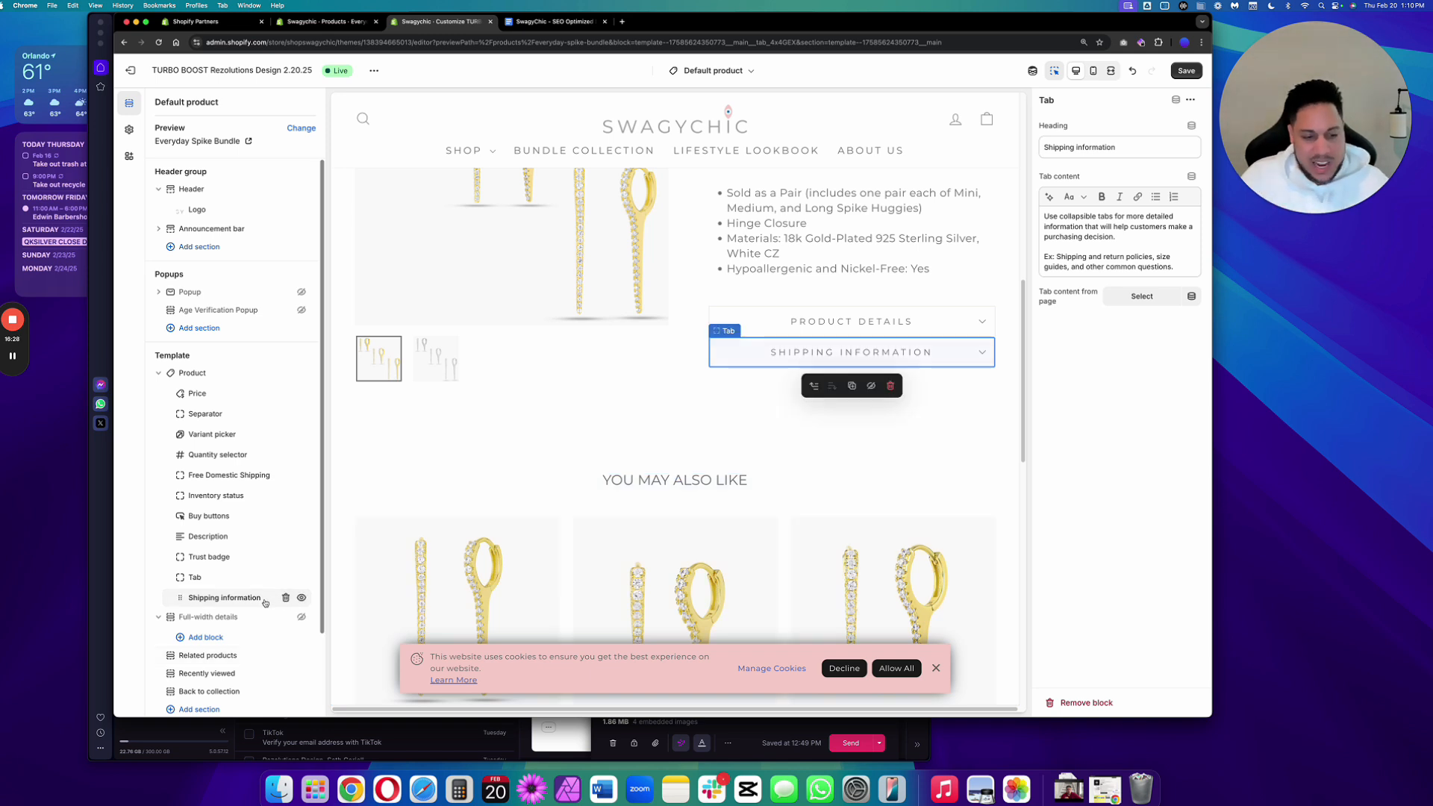
Clear the new Tab block's default heading and content, and connect its heading to the Second Drawer Title metafield.
click(1131, 149)
key(super+a)
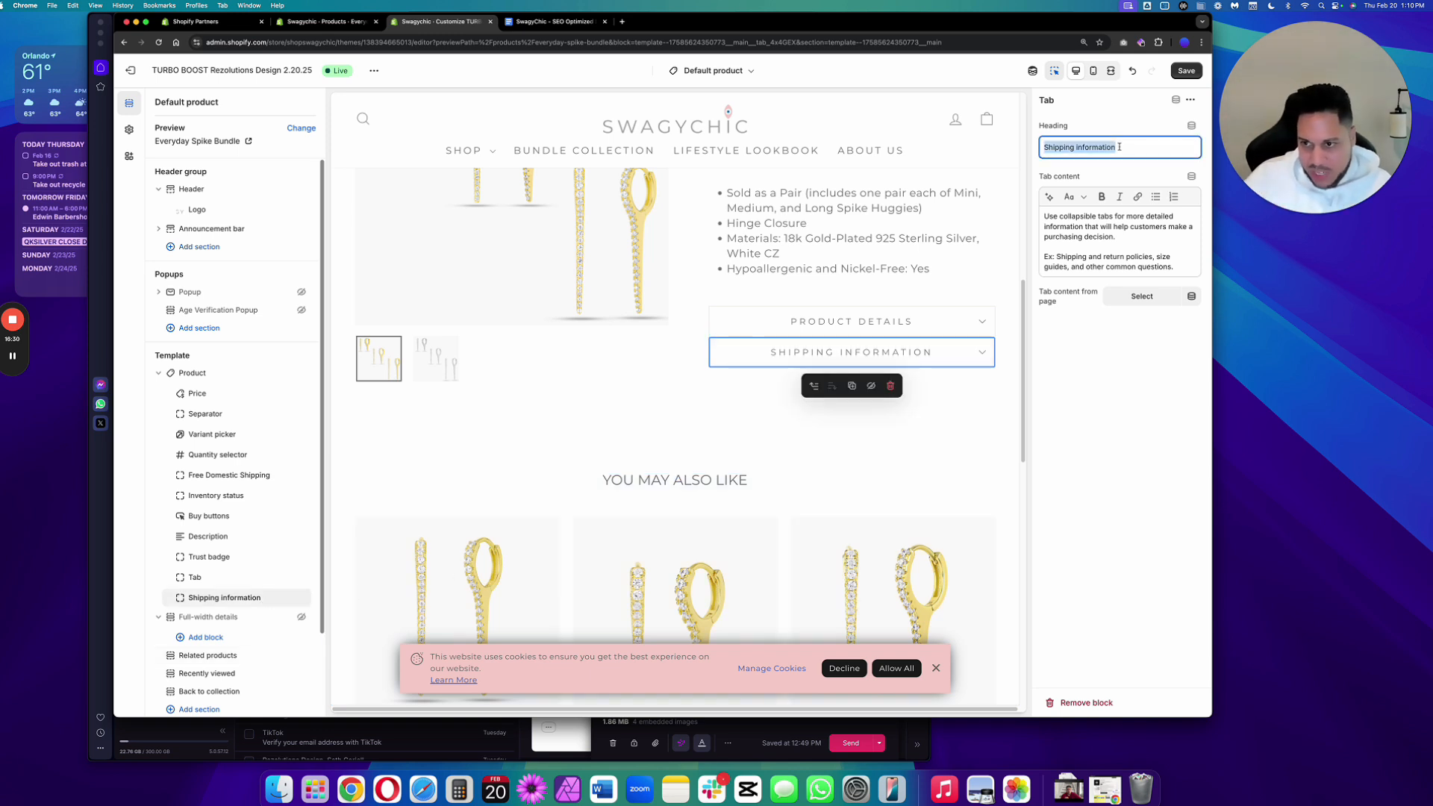
key(BackSpace)
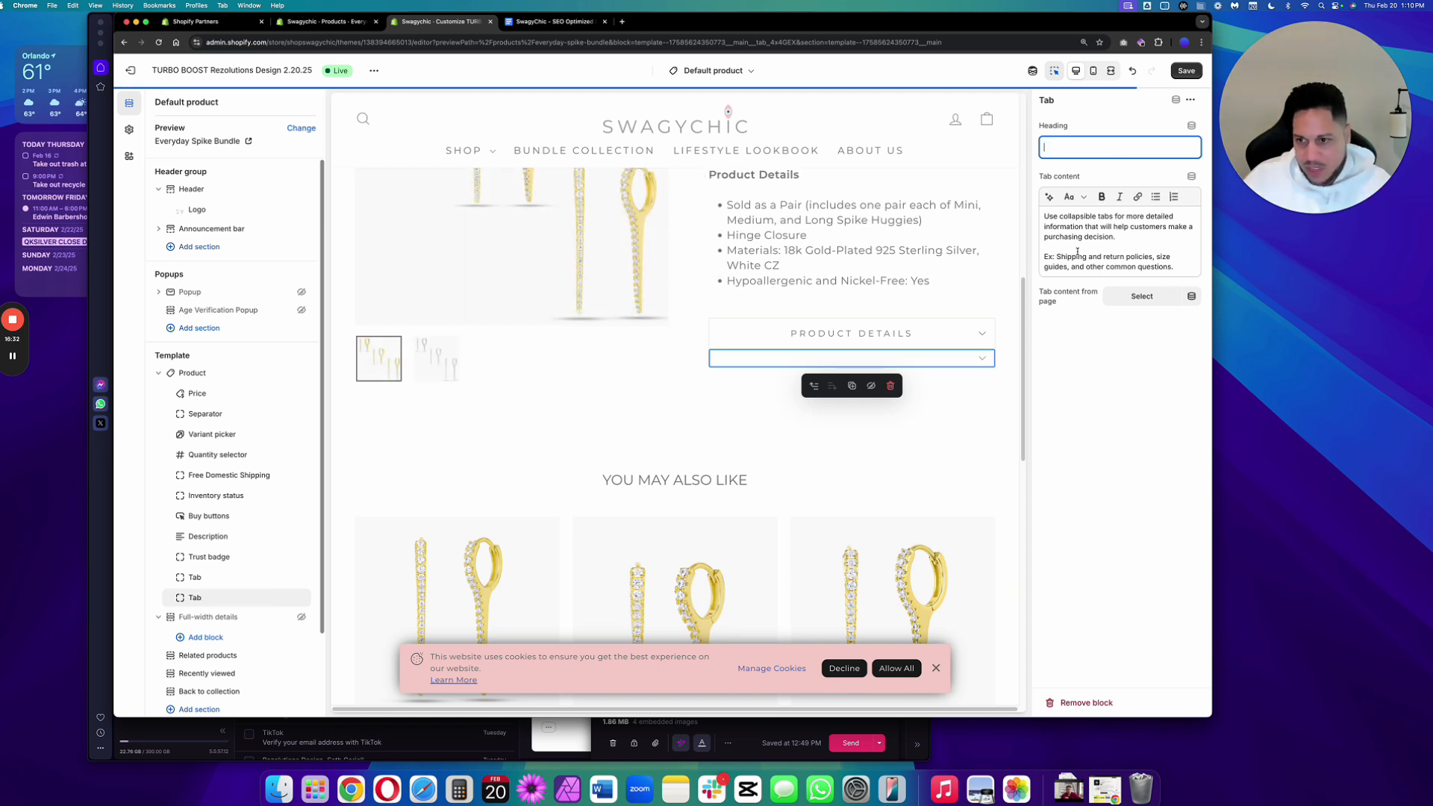
triple_click(1072, 237)
click(1065, 227)
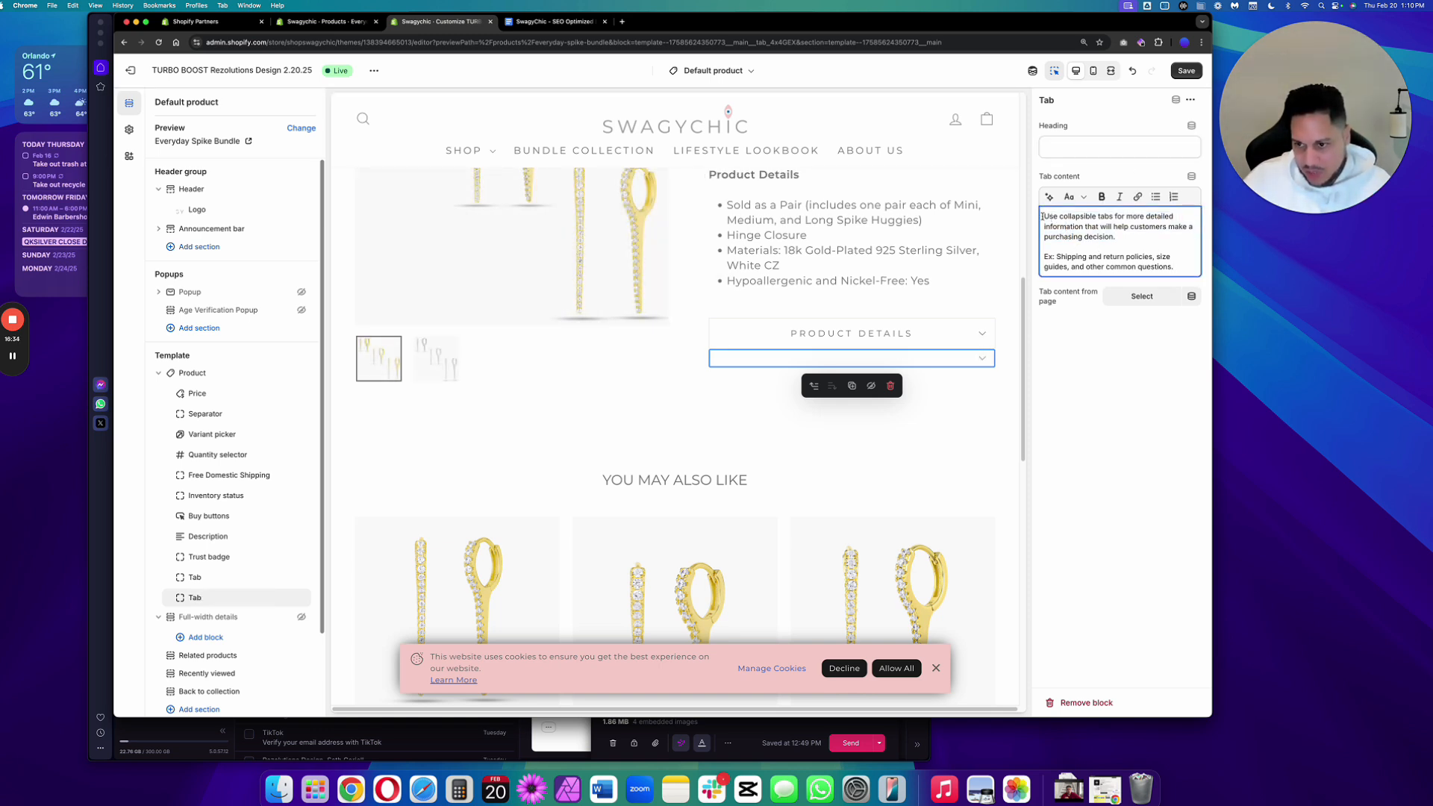
drag(1043, 216, 1170, 272)
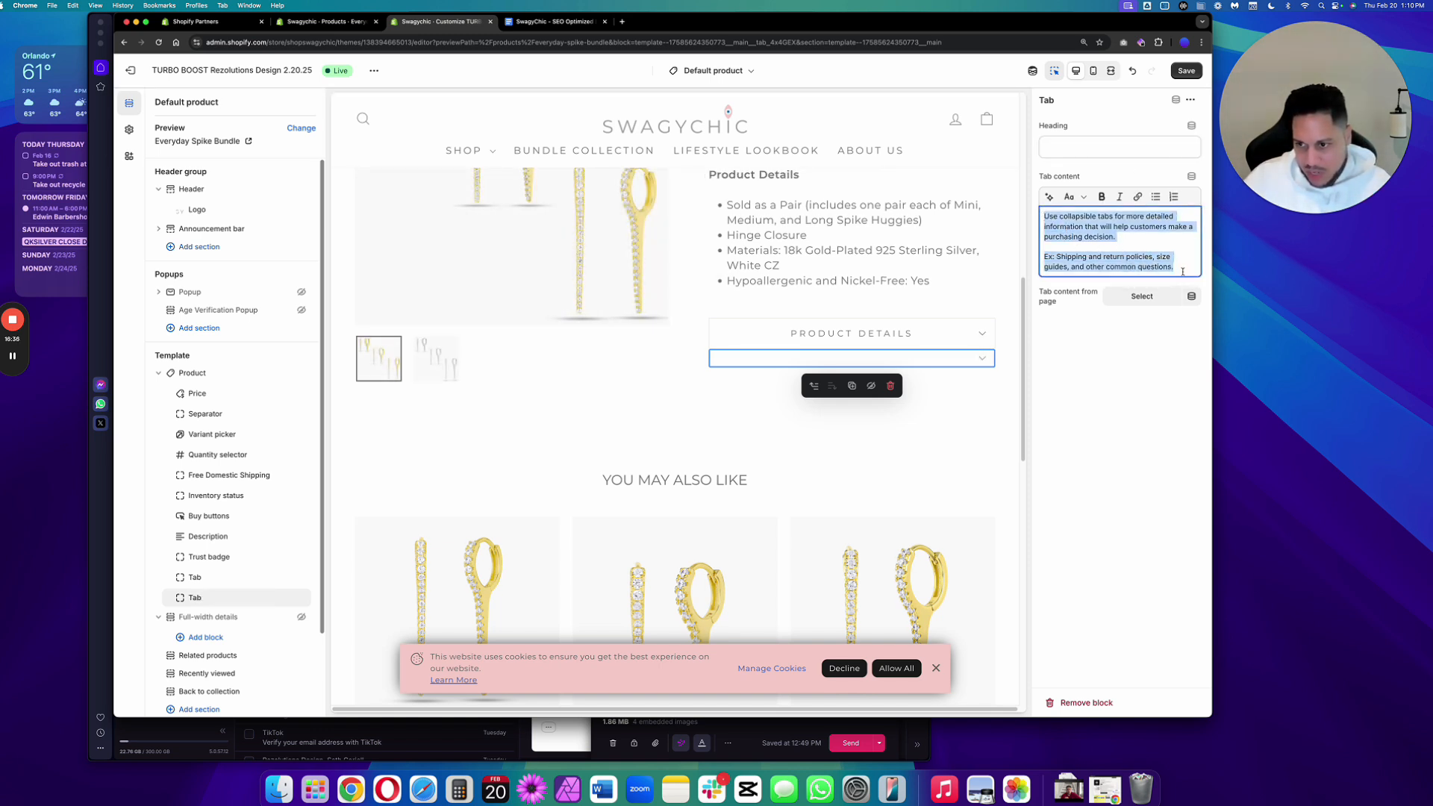
key(BackSpace)
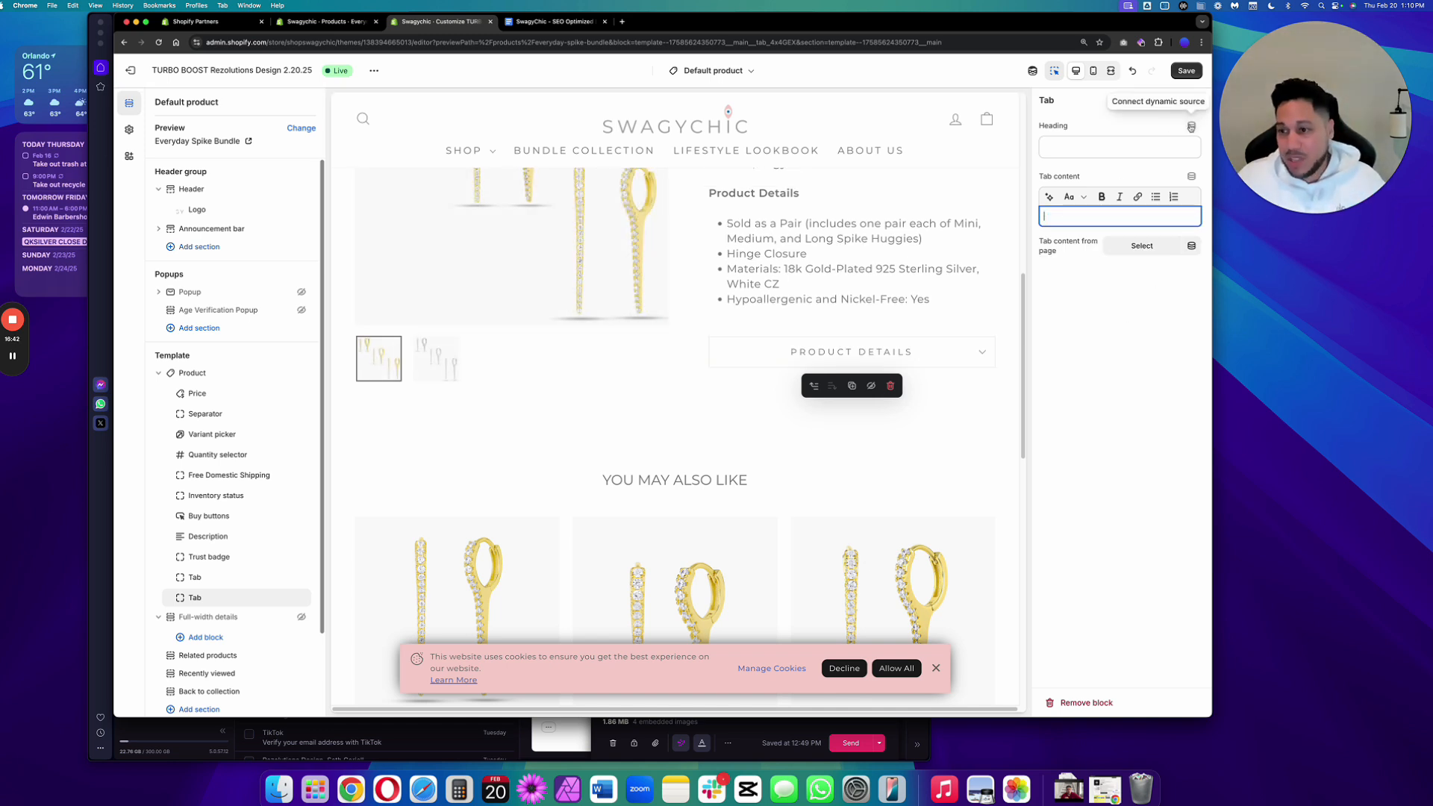
click(1191, 127)
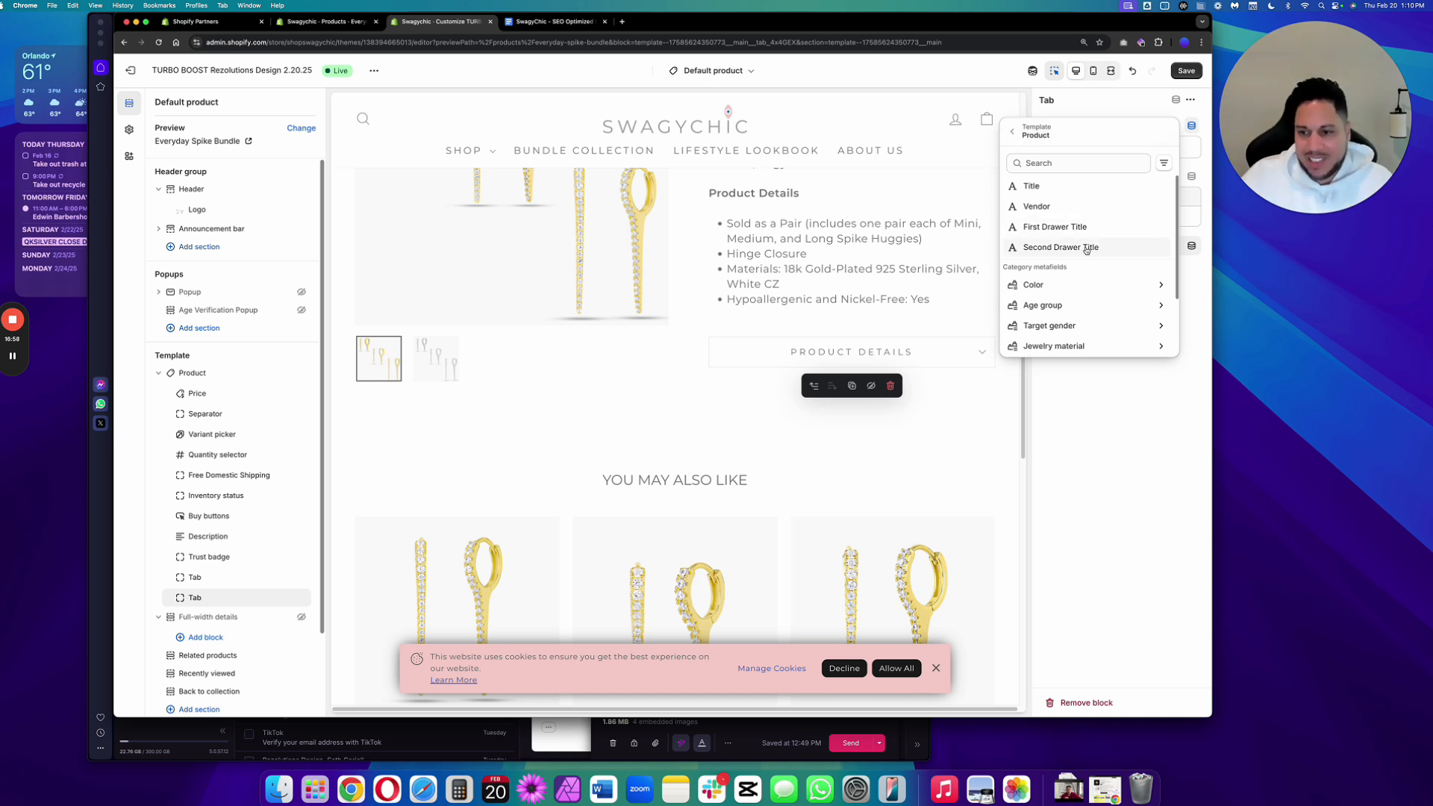
click(1085, 248)
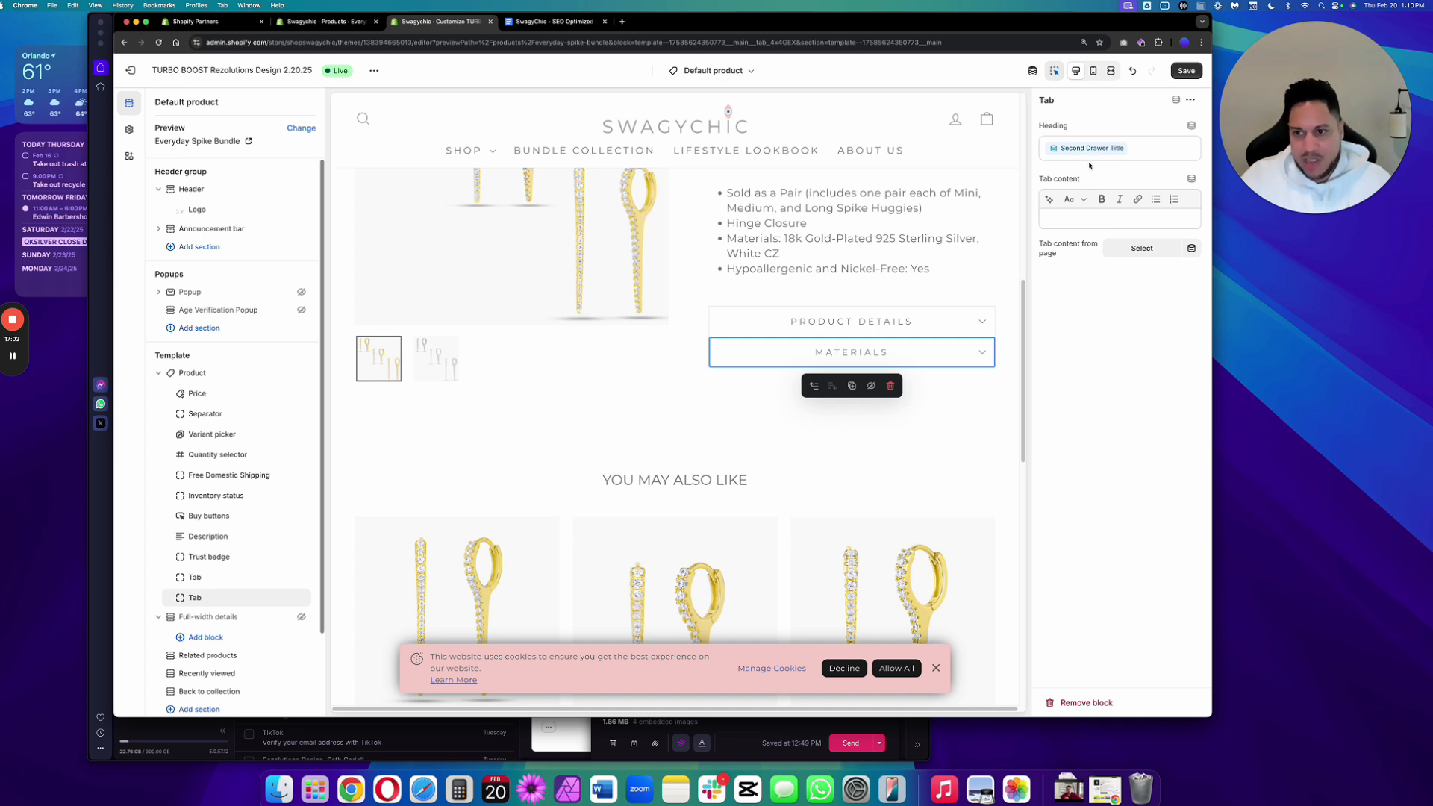
Connect the new tab's content to the Second Drawer Description product metafield and save the theme.
click(1191, 182)
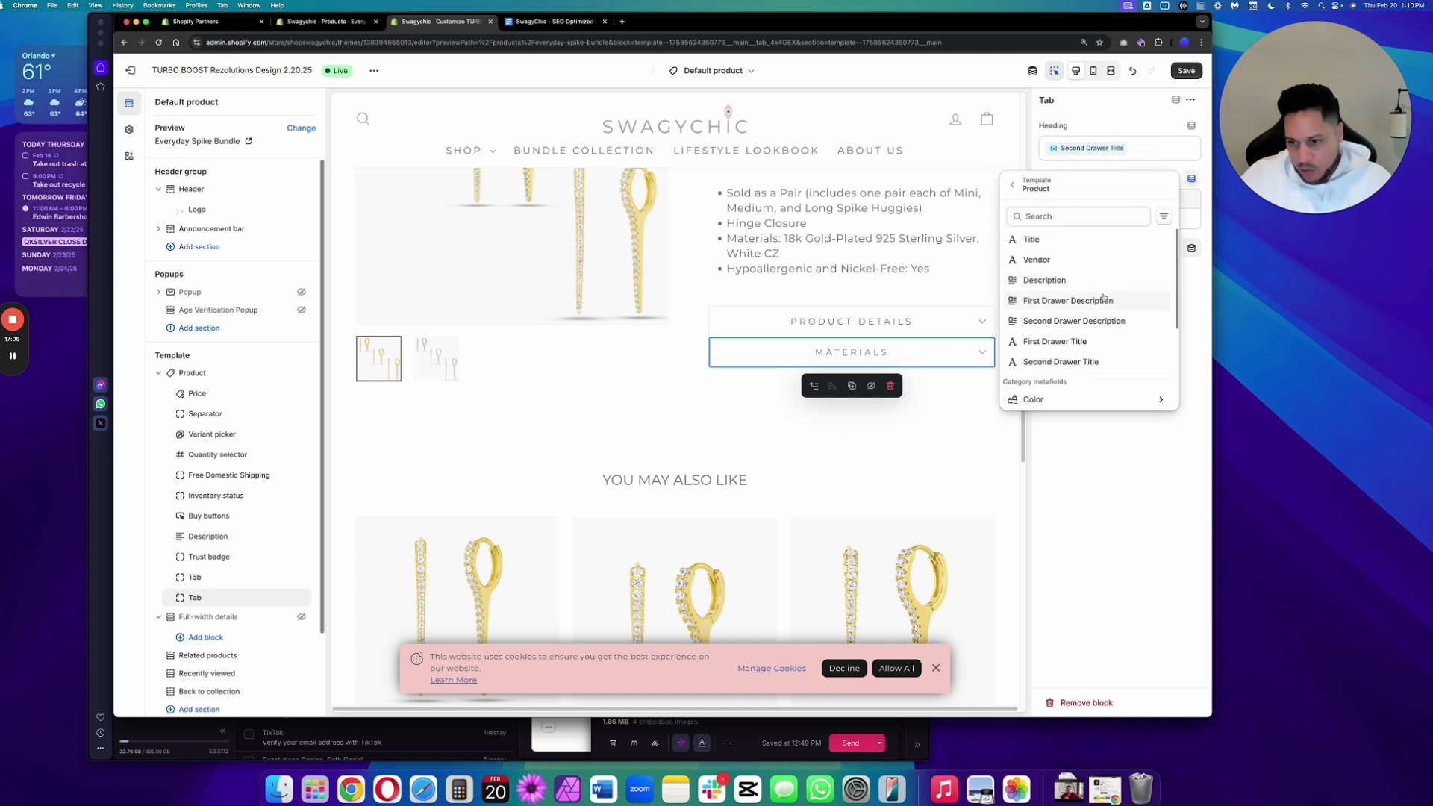
click(1102, 322)
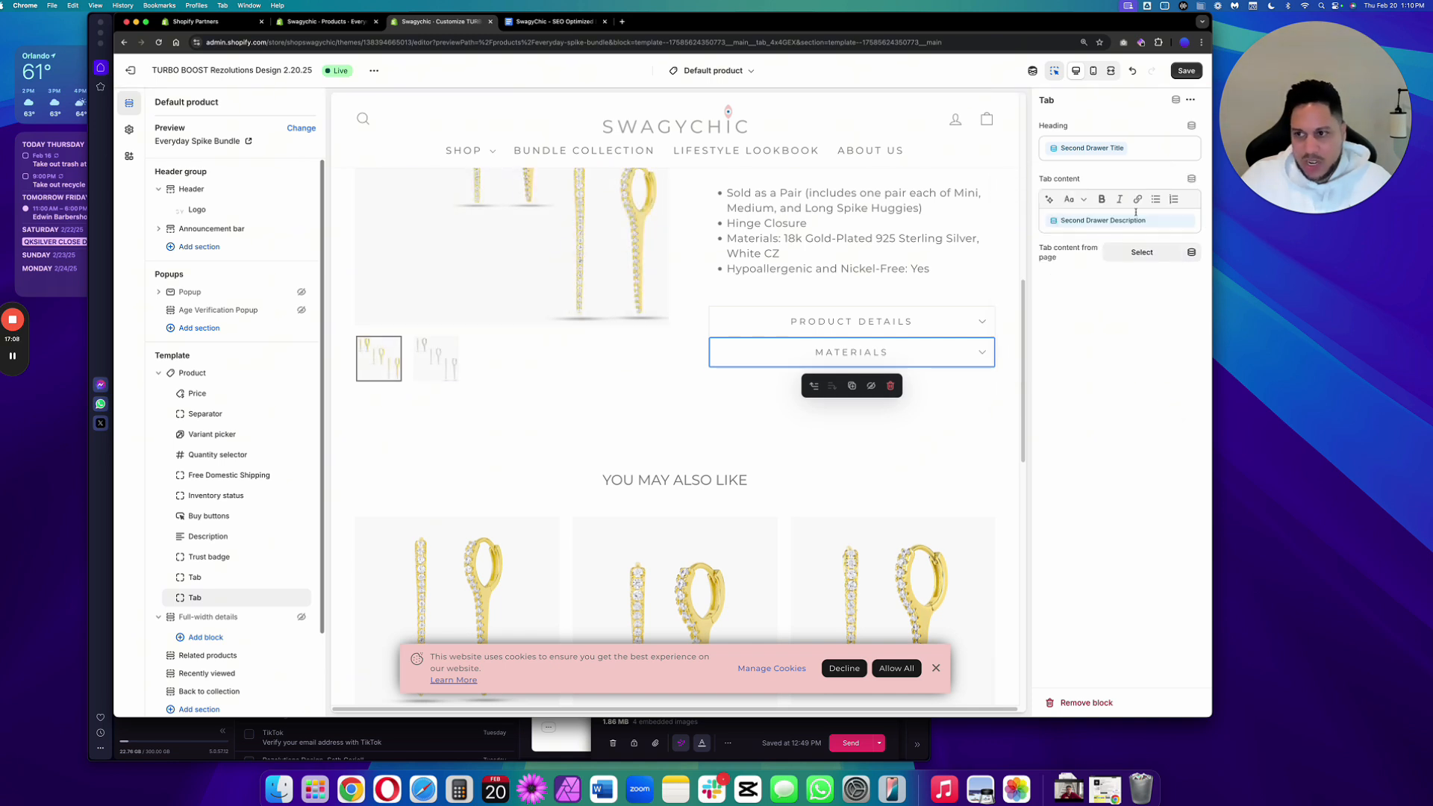
click(1186, 71)
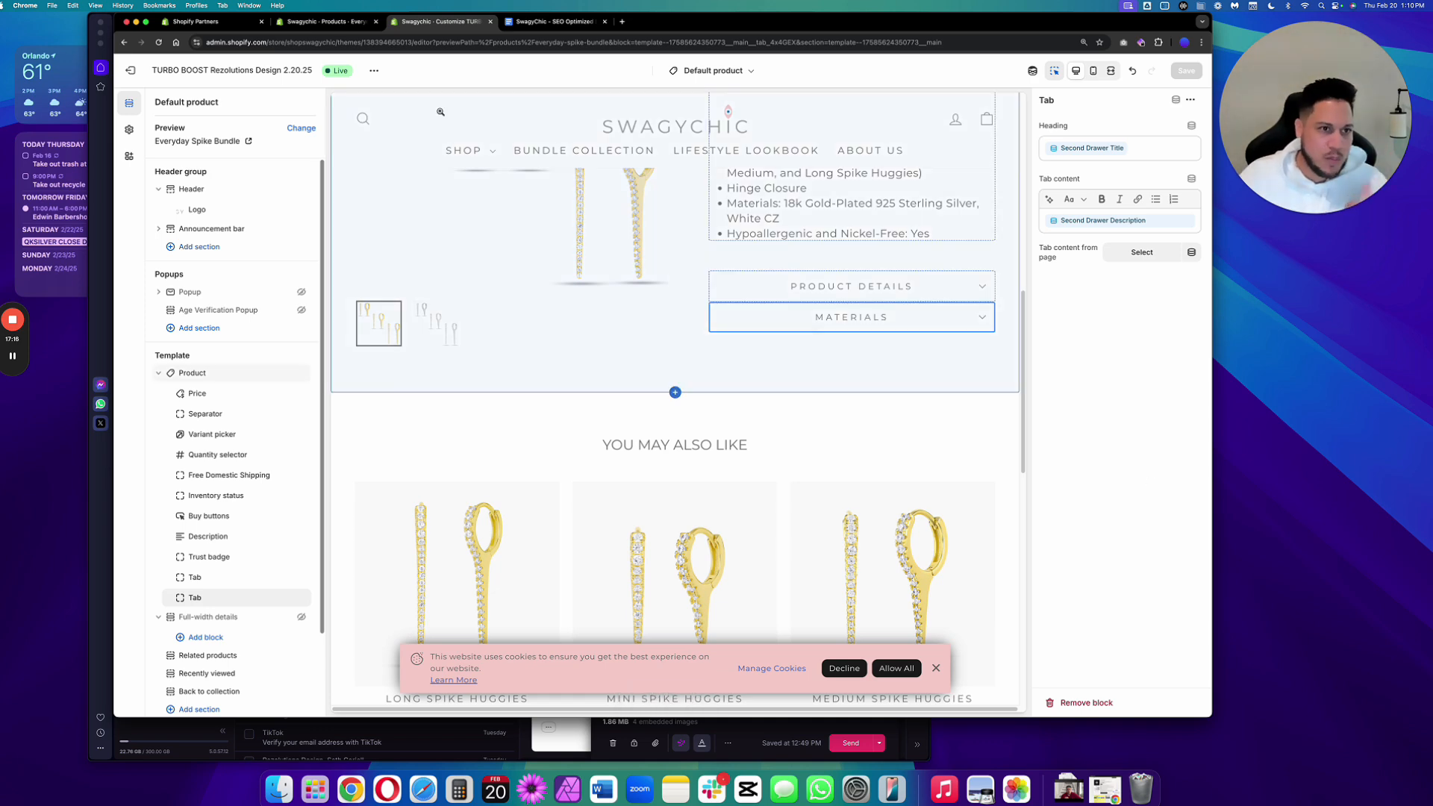
View the live Everyday Spike Bundle page and expand and collapse its Product Details and Materials drawers.
click(326, 22)
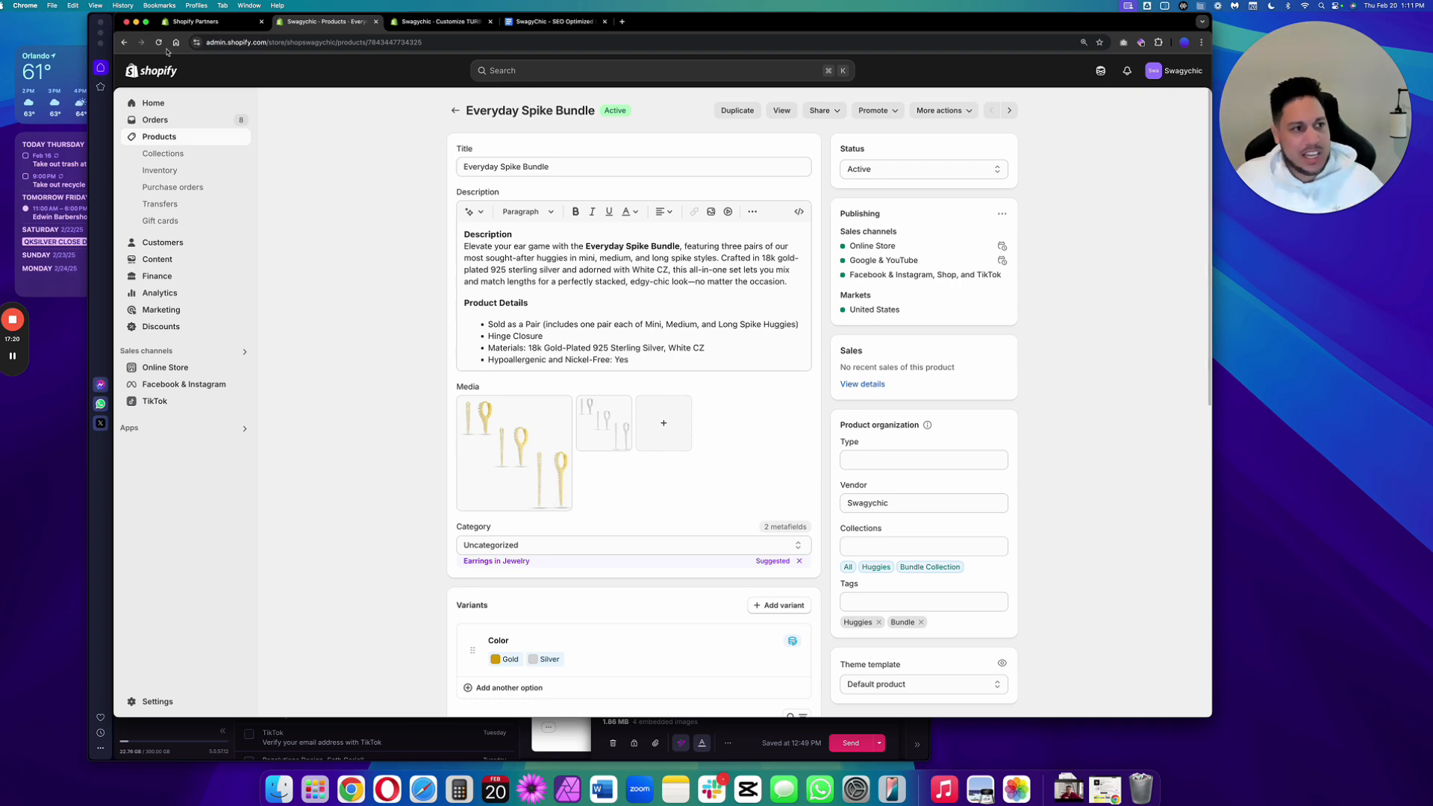
click(159, 43)
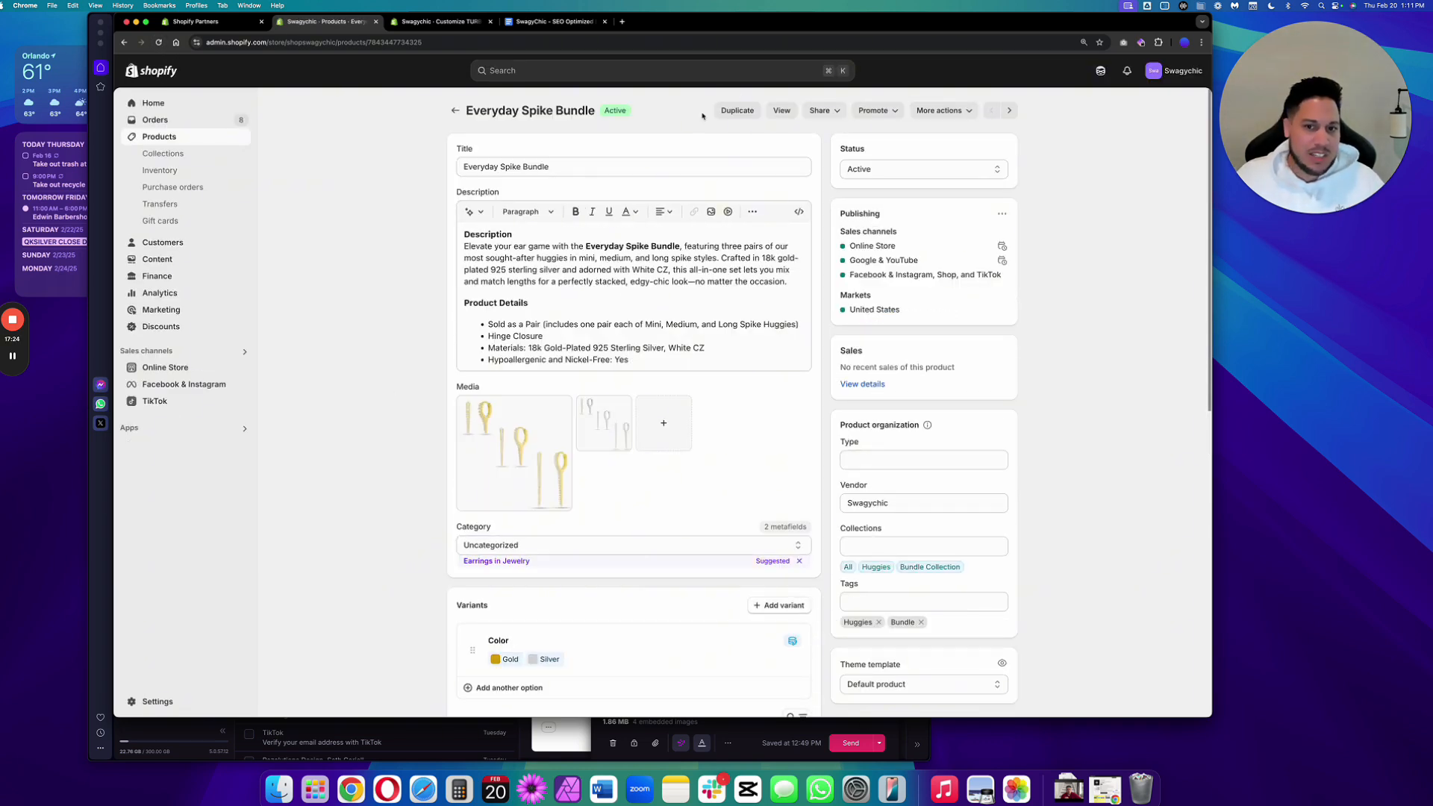
click(780, 112)
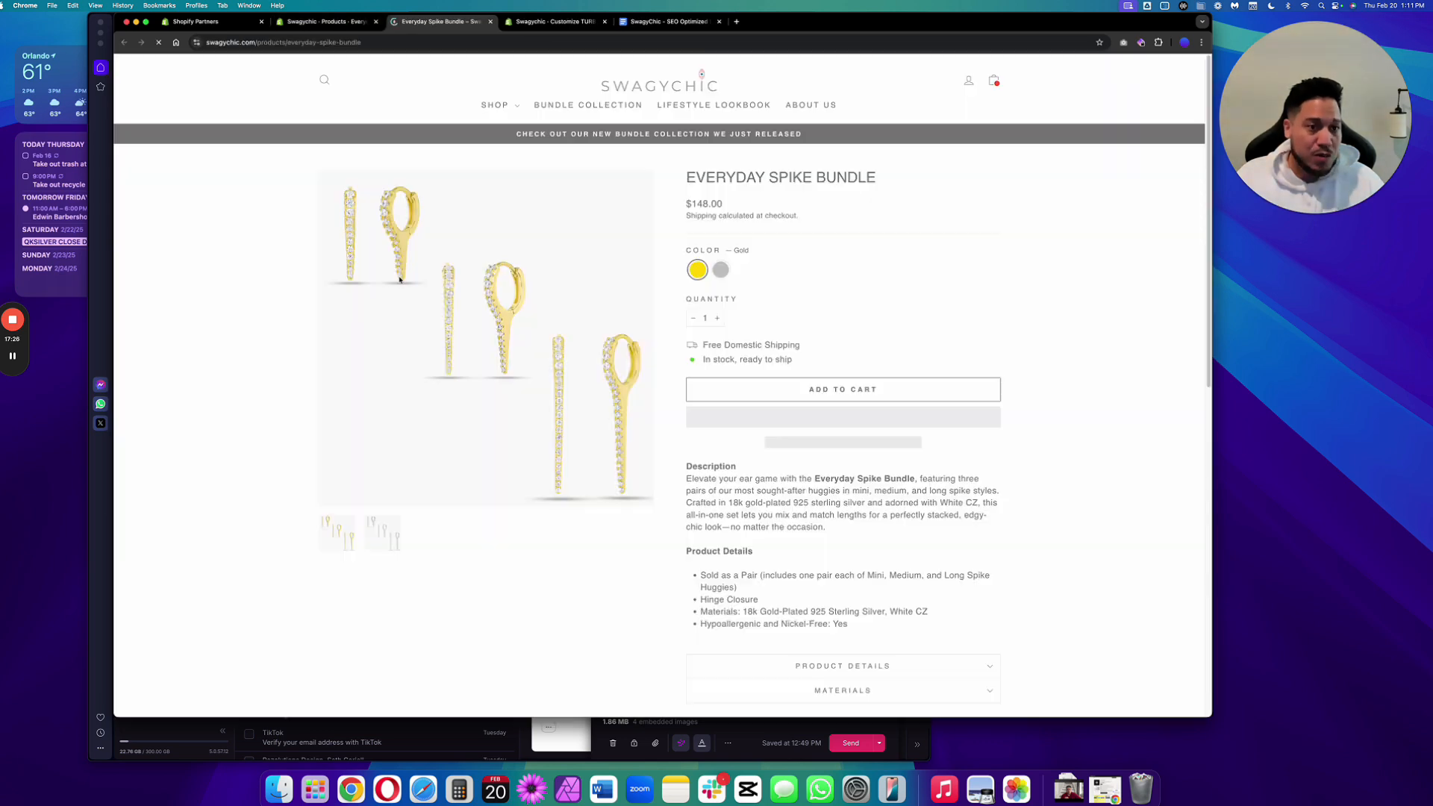
scroll(333, 365, down, 3)
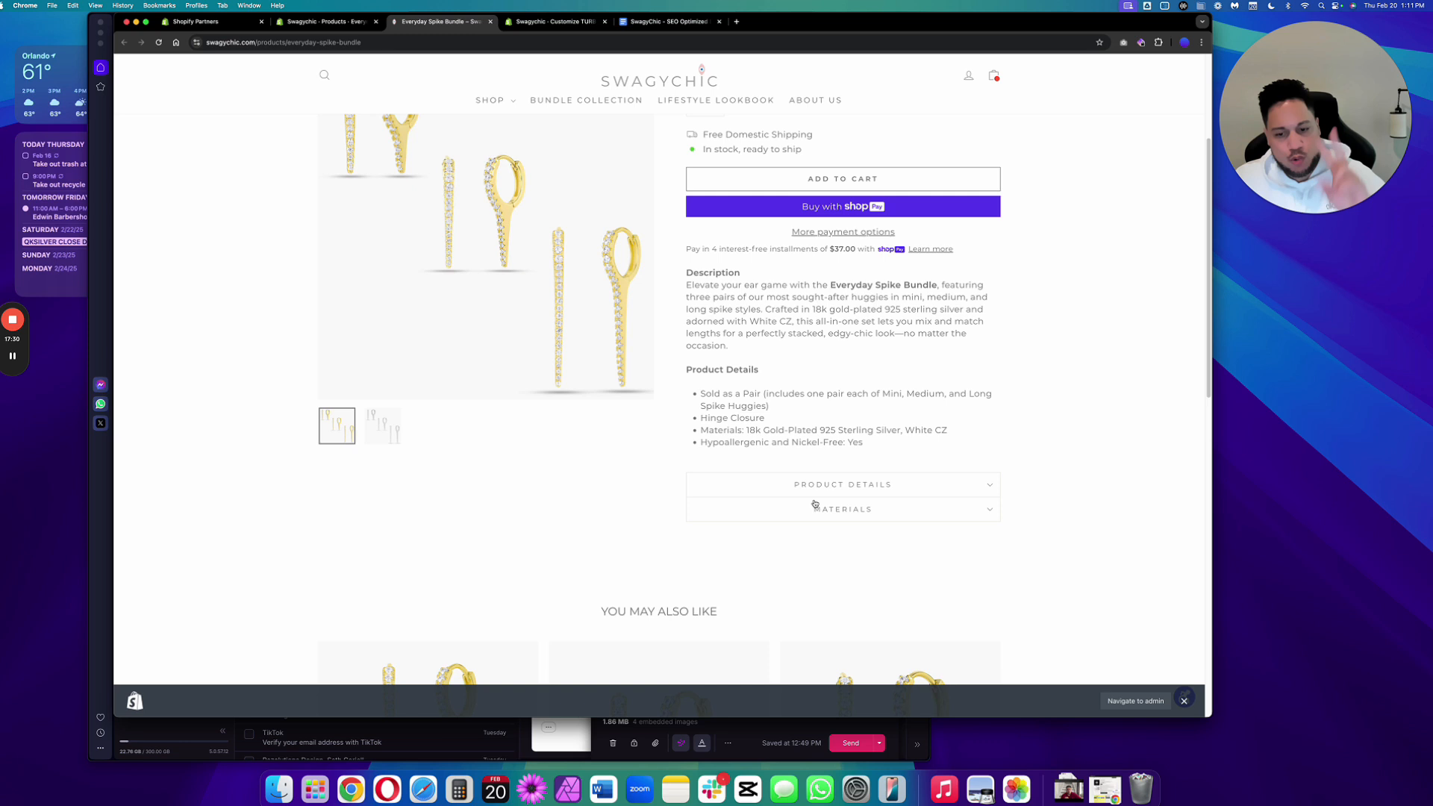
click(820, 486)
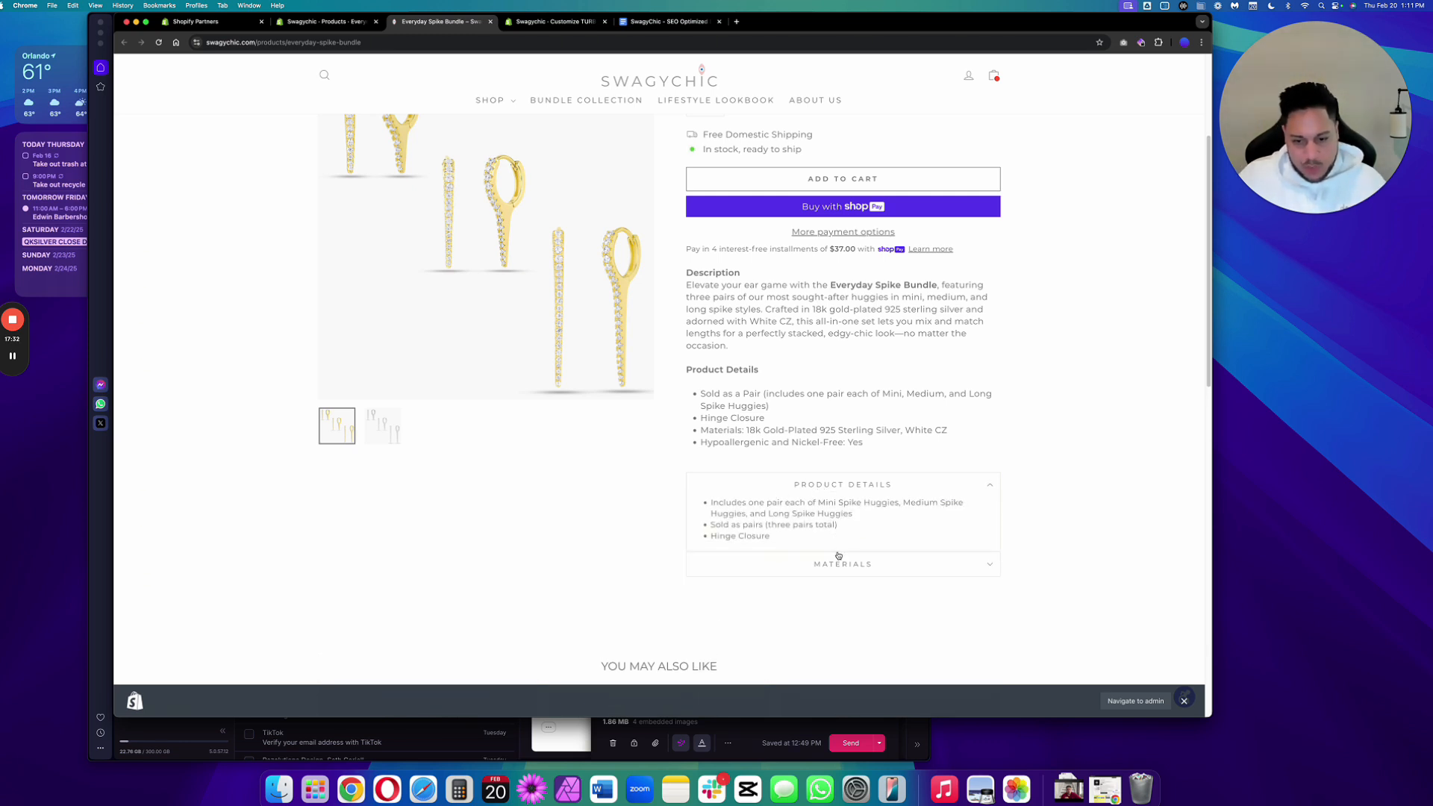
click(837, 567)
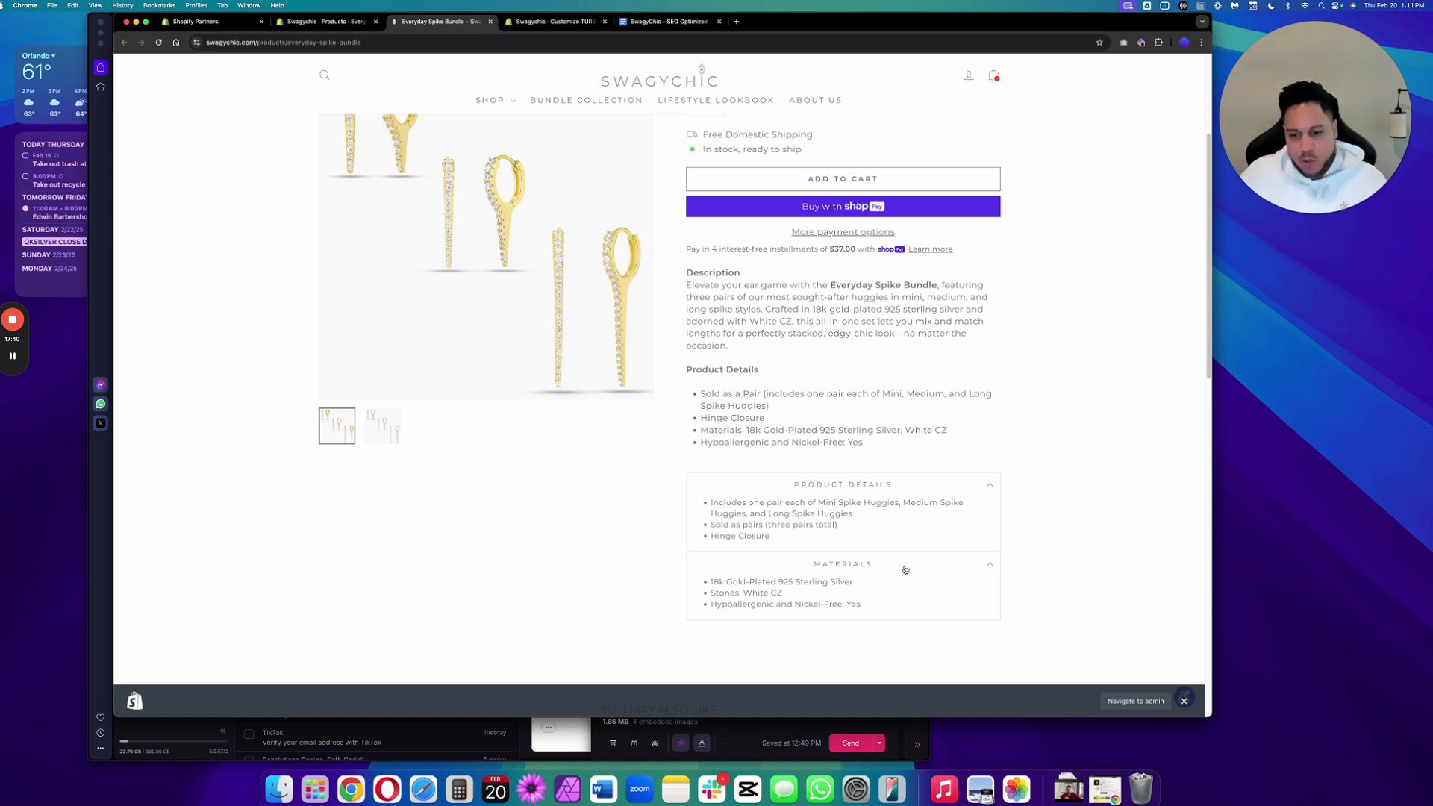
click(970, 565)
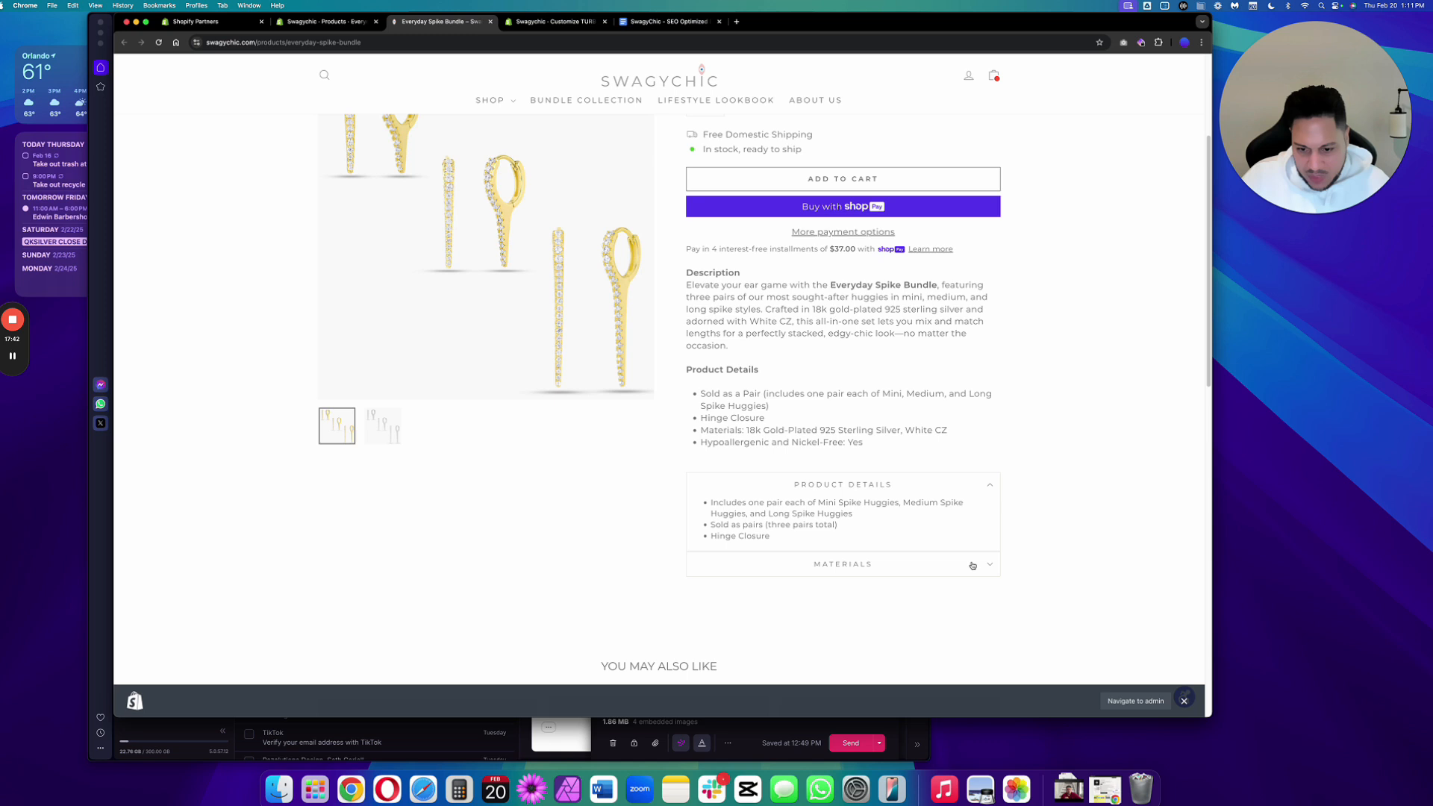
click(985, 494)
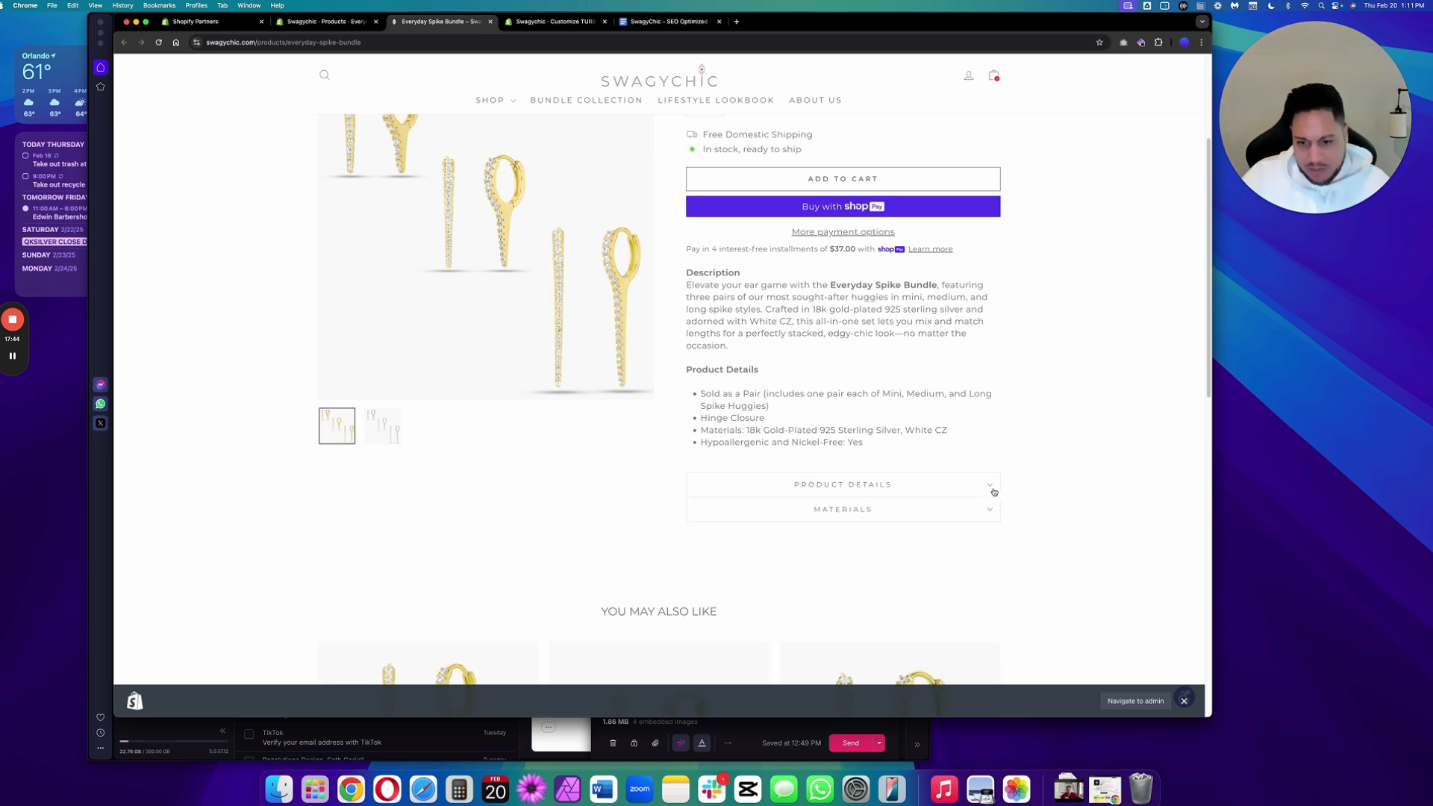
click(994, 488)
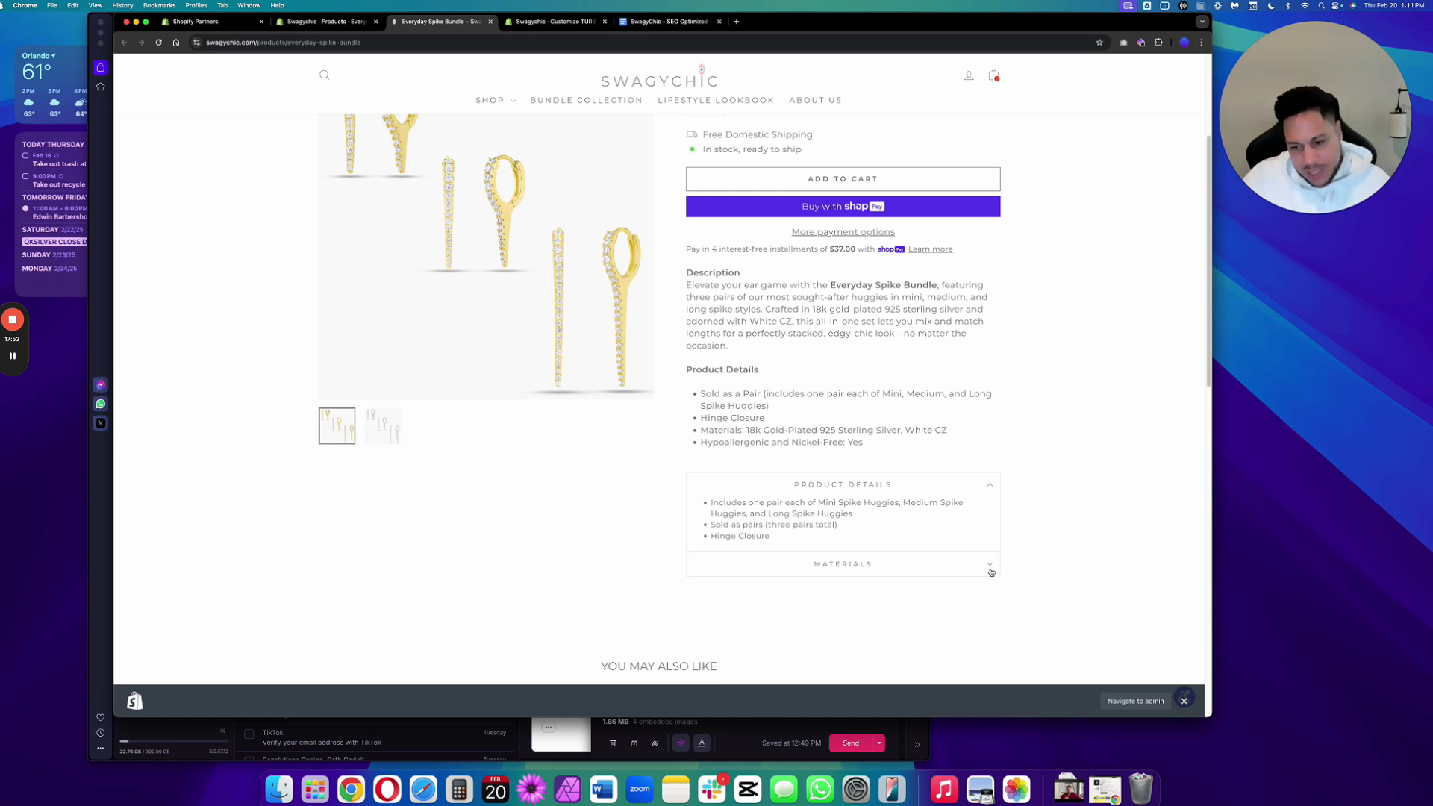
click(990, 568)
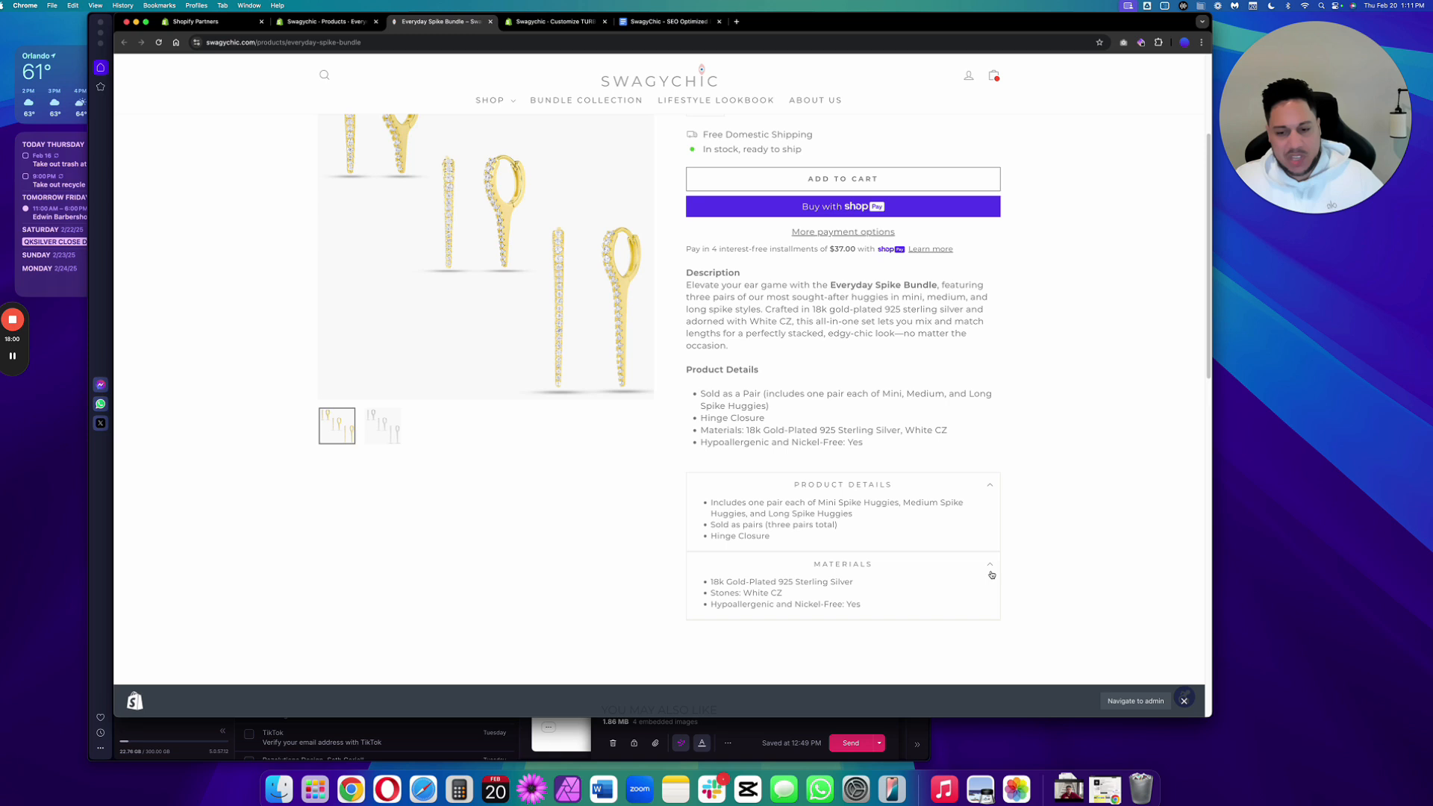
click(991, 574)
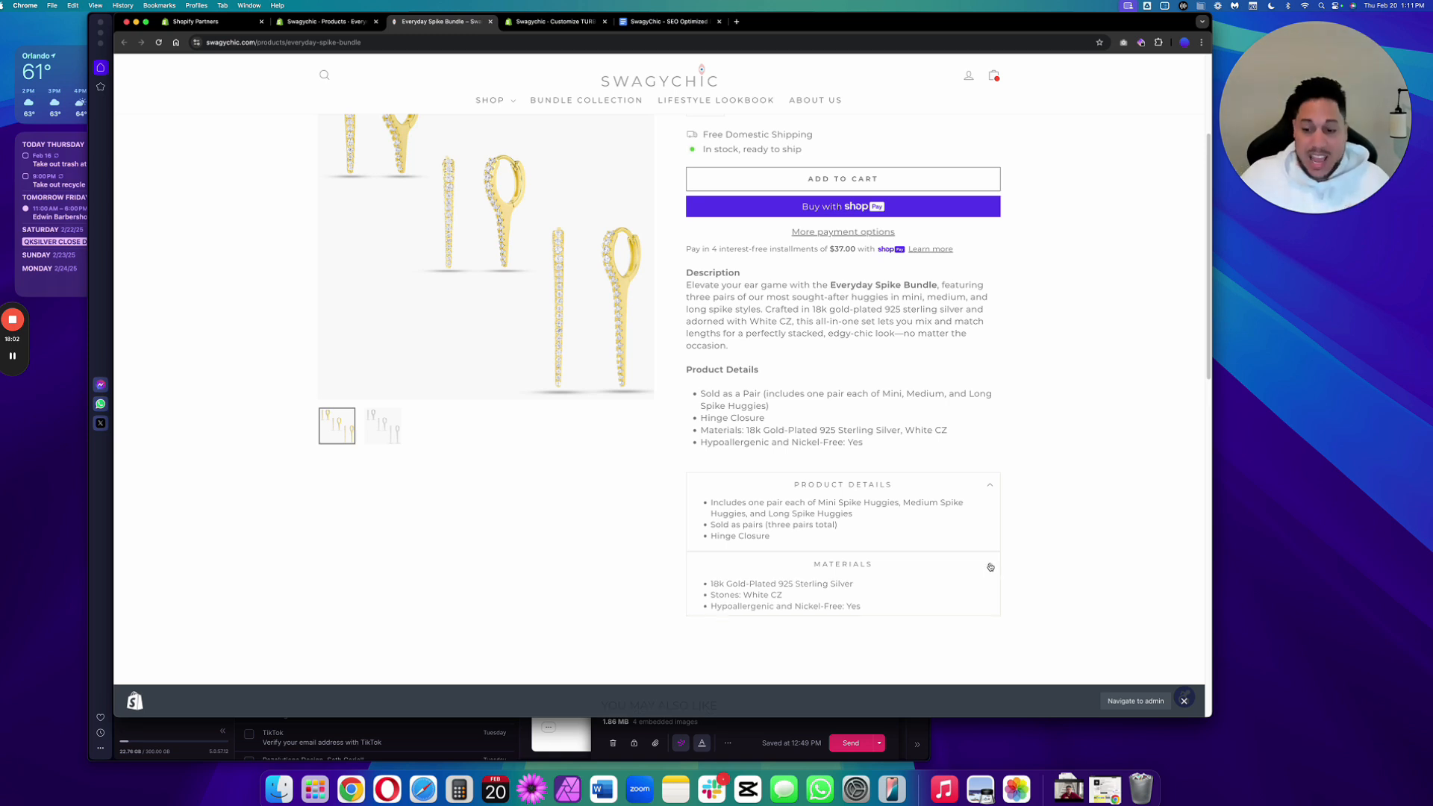
click(992, 489)
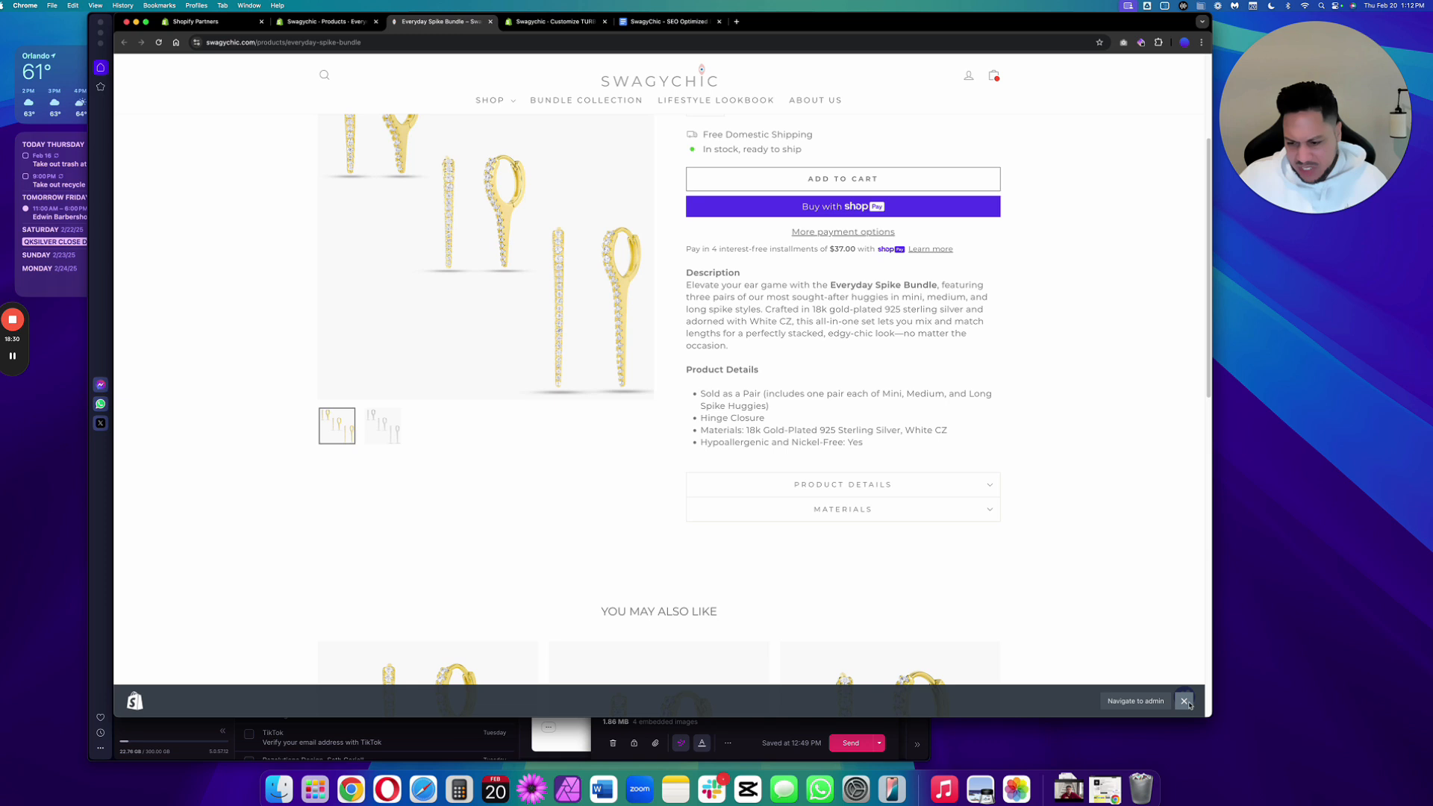
click(1184, 701)
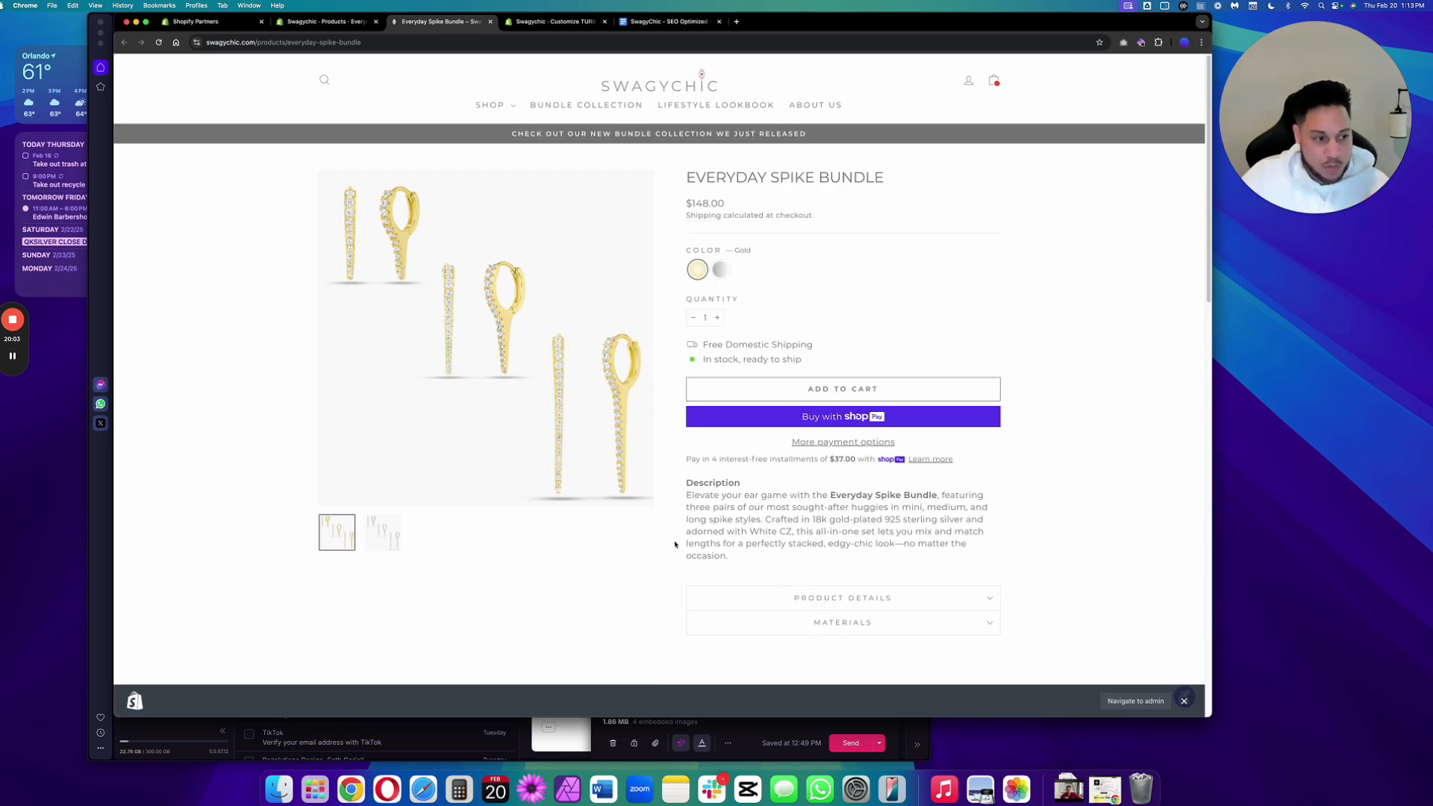
Switch to the Academy Ecommerce classroom in the other browser and browse its courses and lessons.
key(super+Tab)
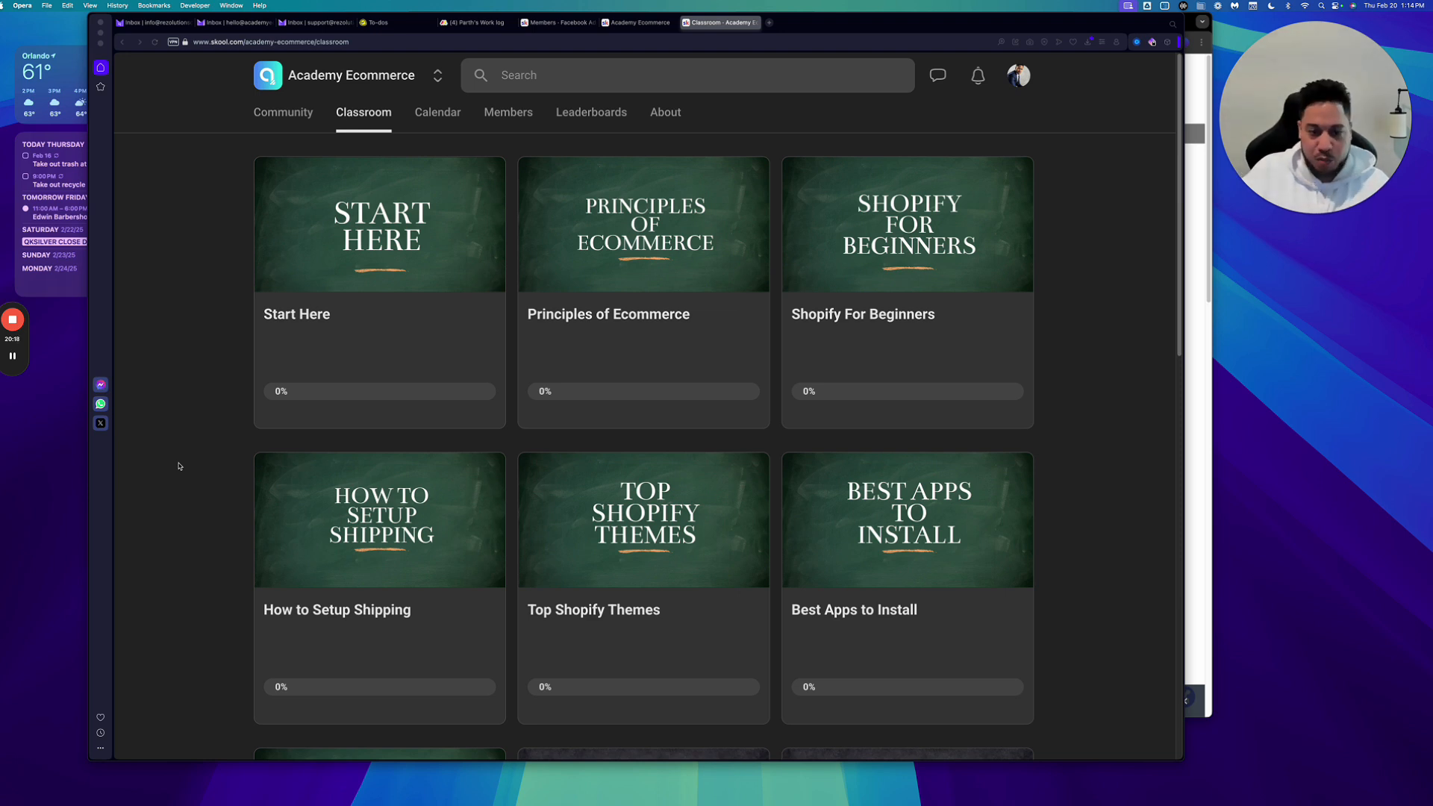
click(724, 268)
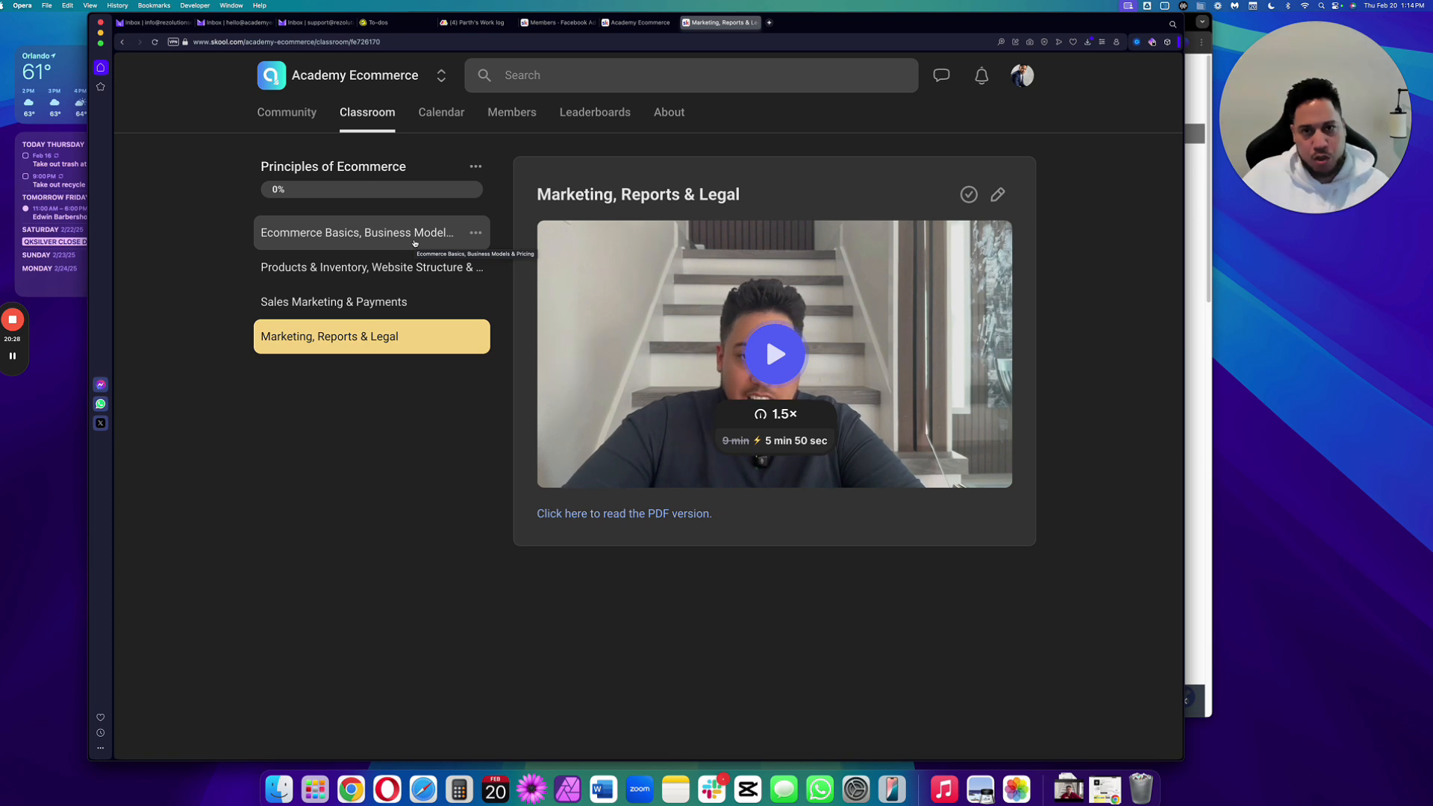
click(415, 243)
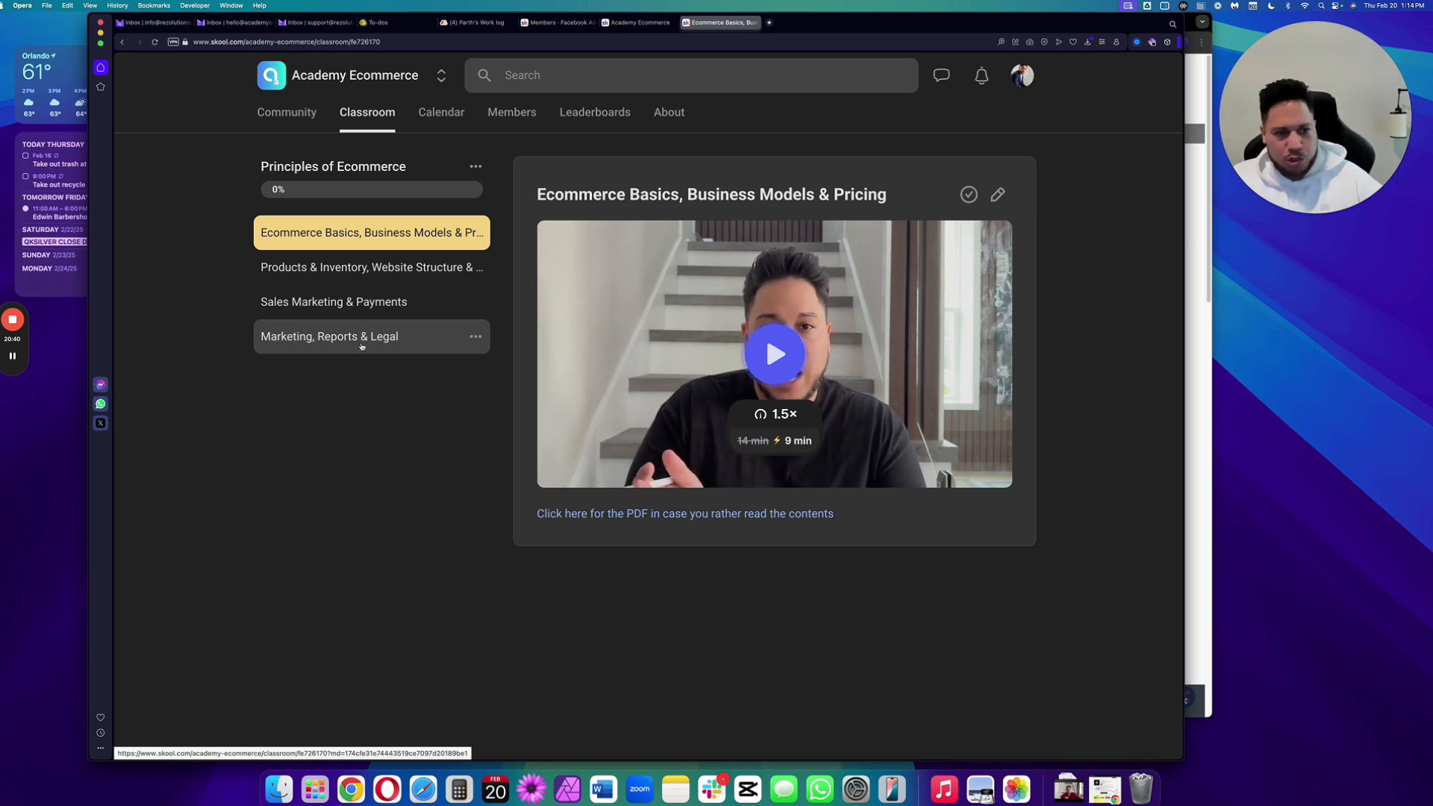
click(372, 112)
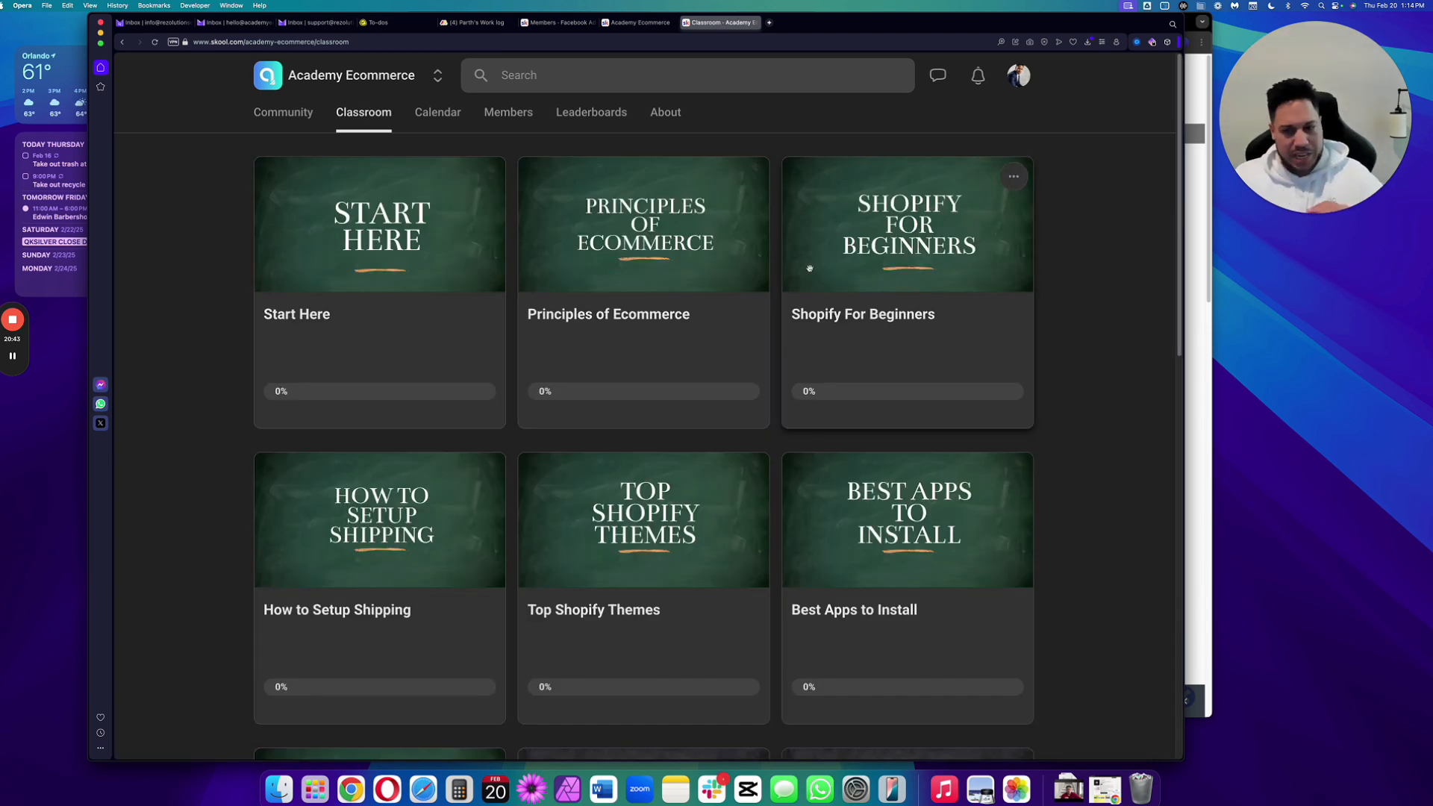
click(889, 240)
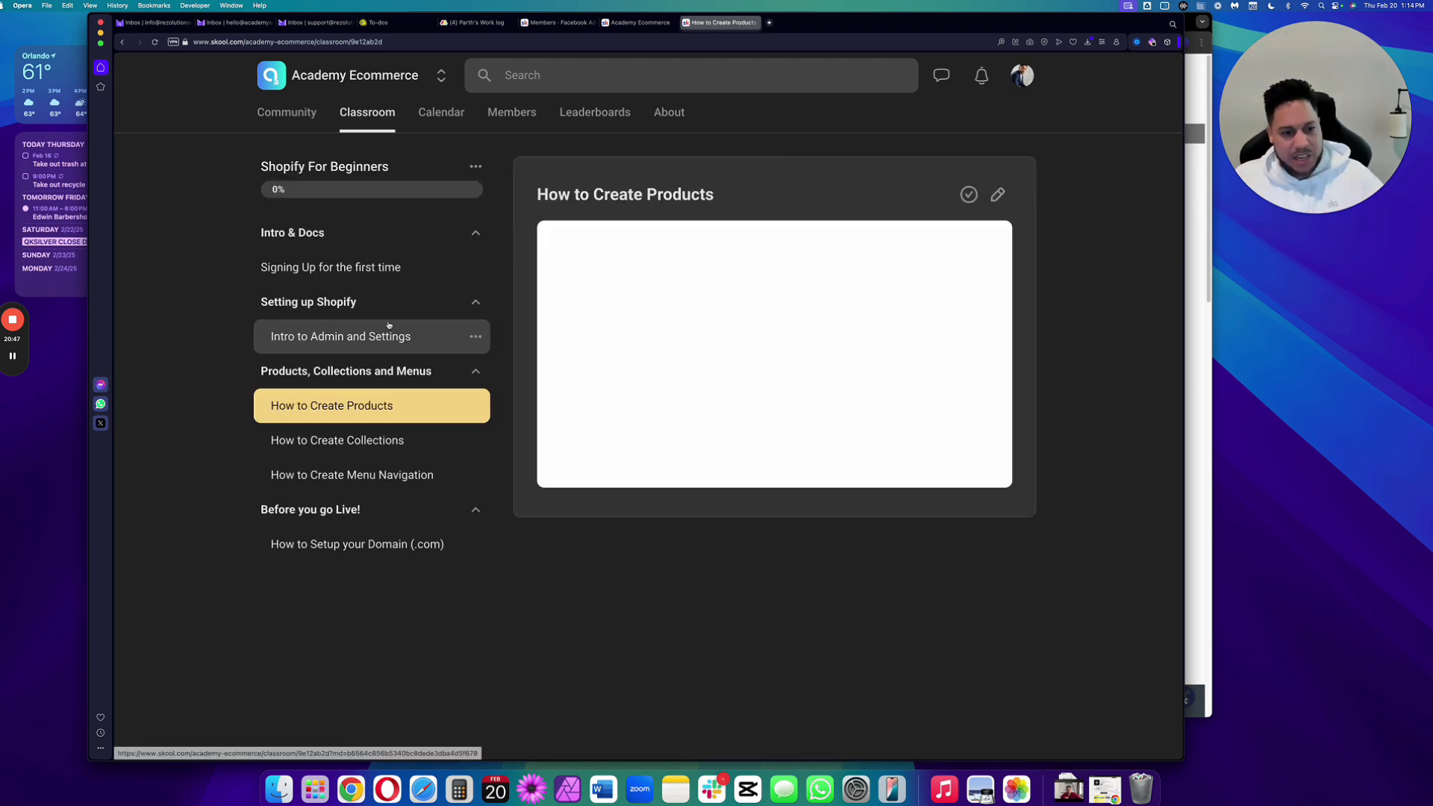
click(368, 265)
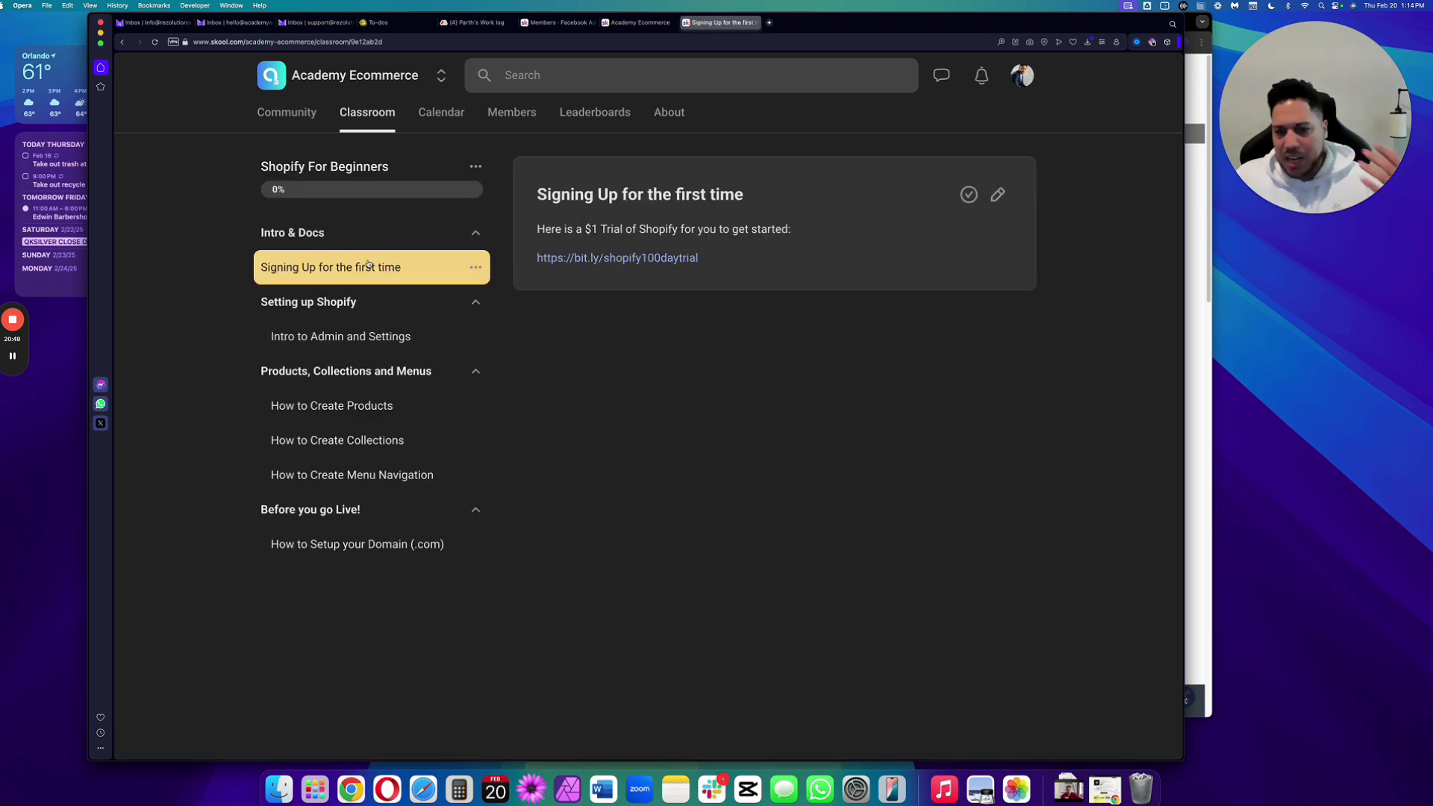
click(342, 347)
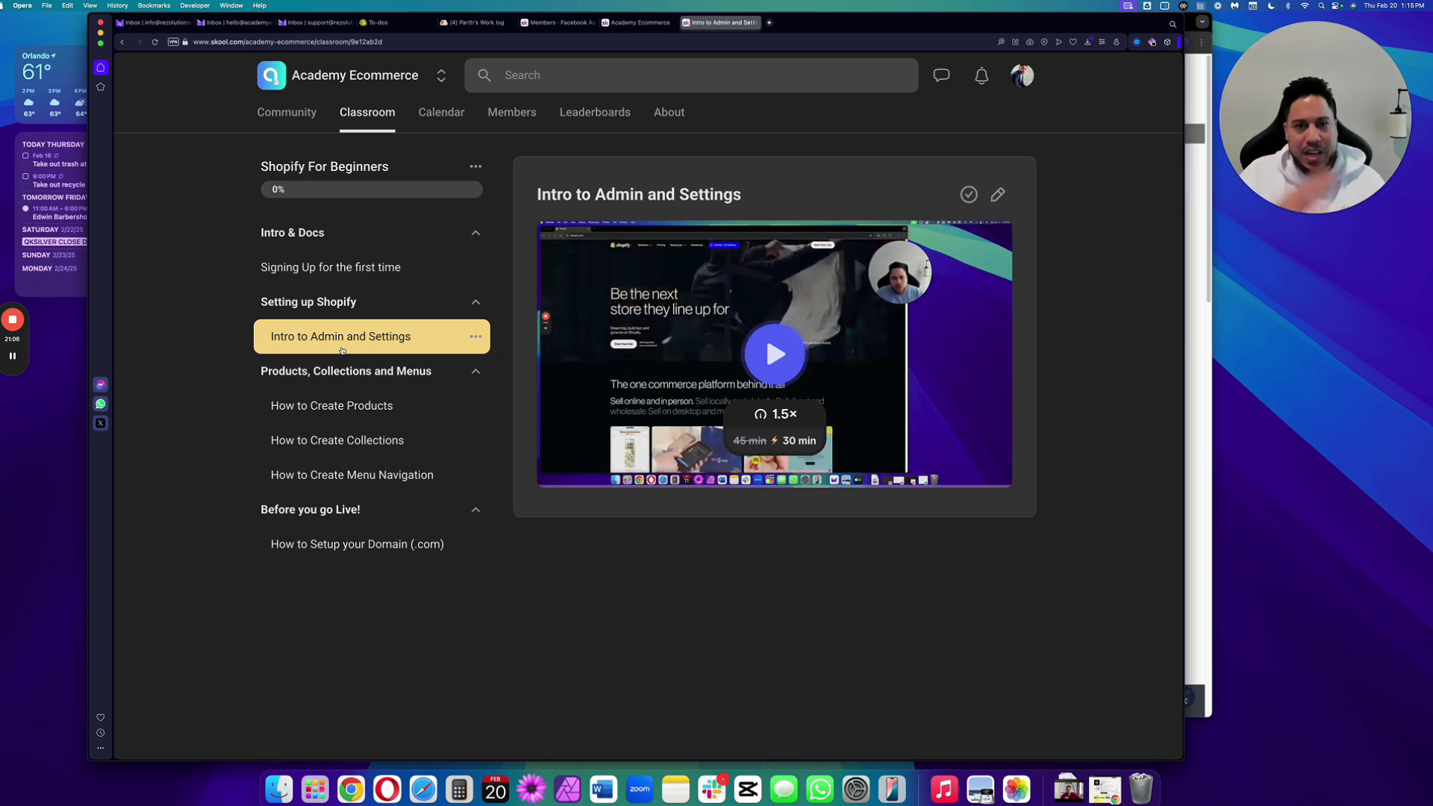
click(367, 161)
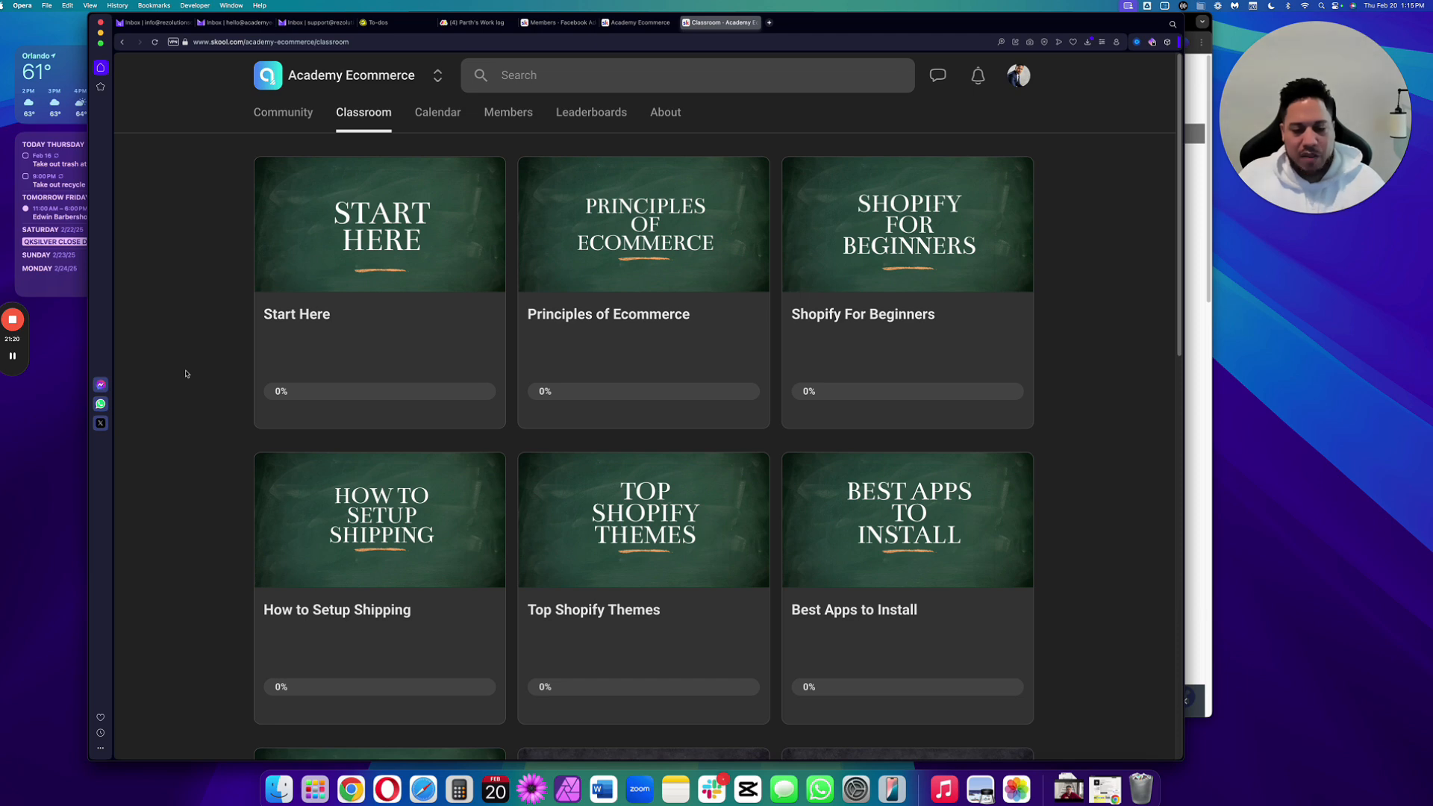
scroll(186, 373, down, 5)
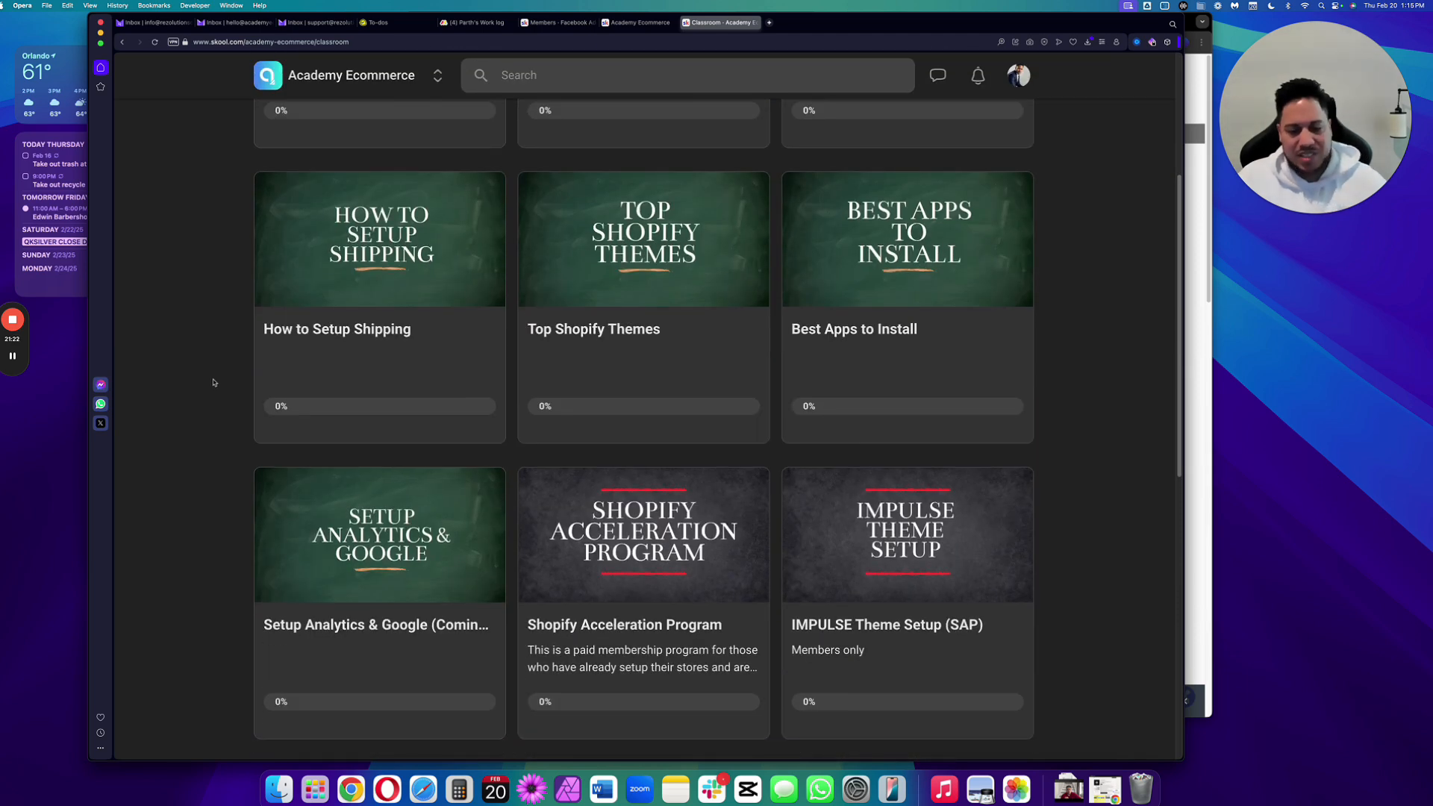